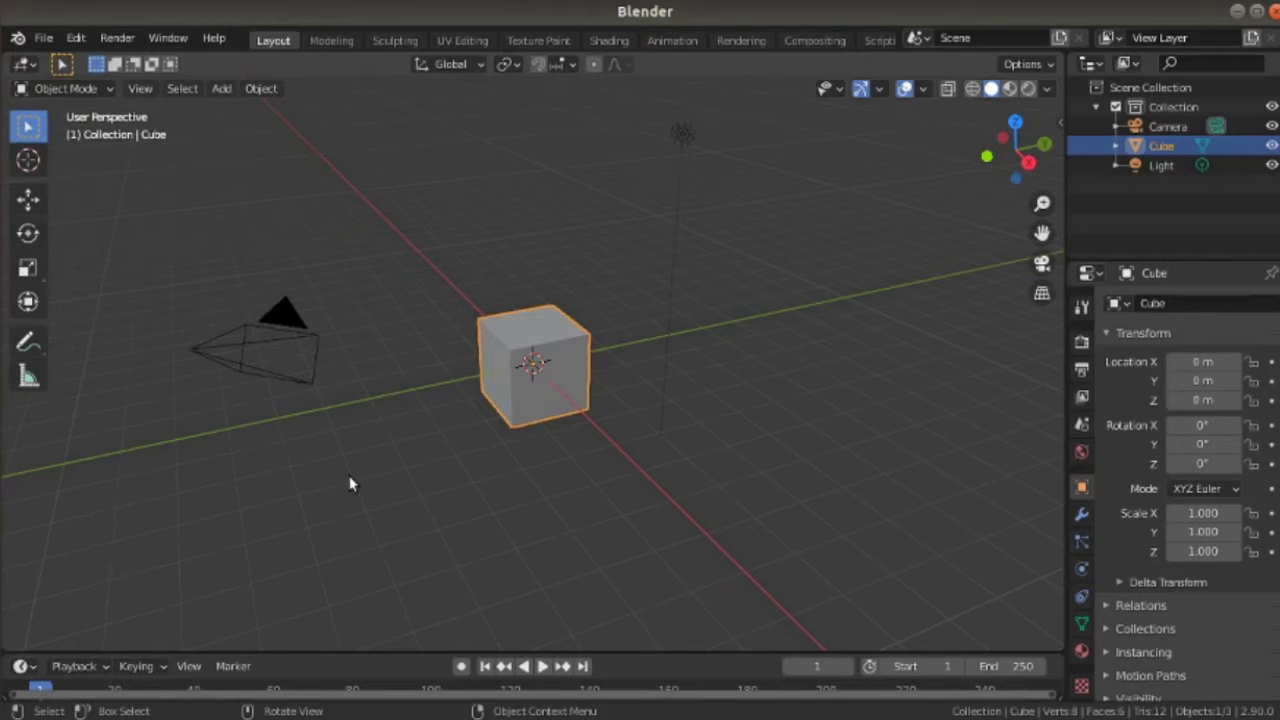
- Delete the default cube and add a UV sphere mesh at the origin
key("x")
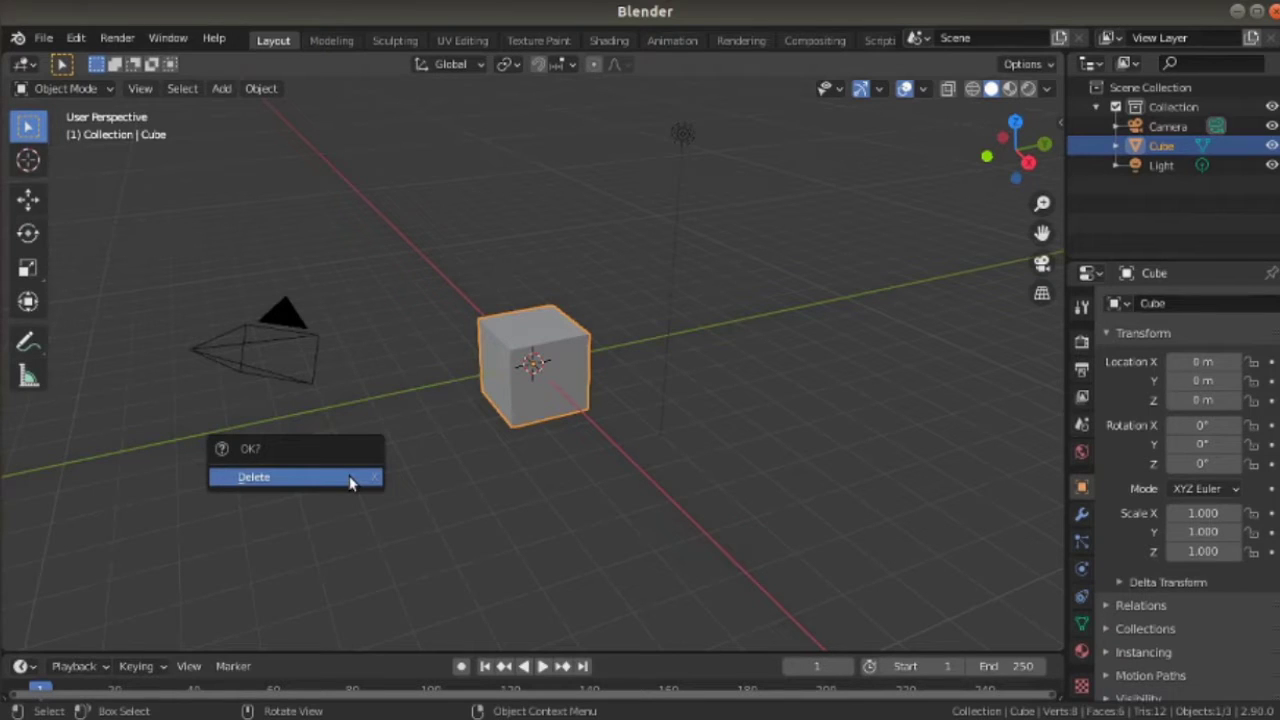
left_click(350, 483)
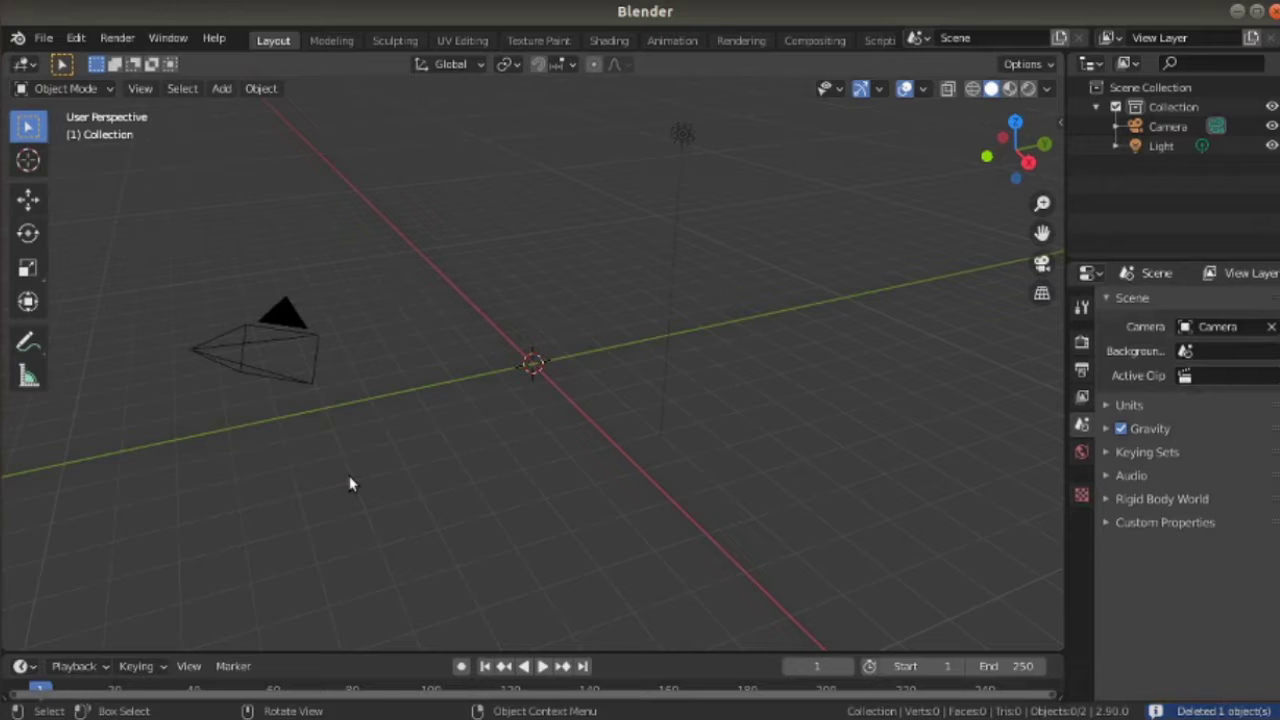
key("shift+a")
mouse_move(370, 326)
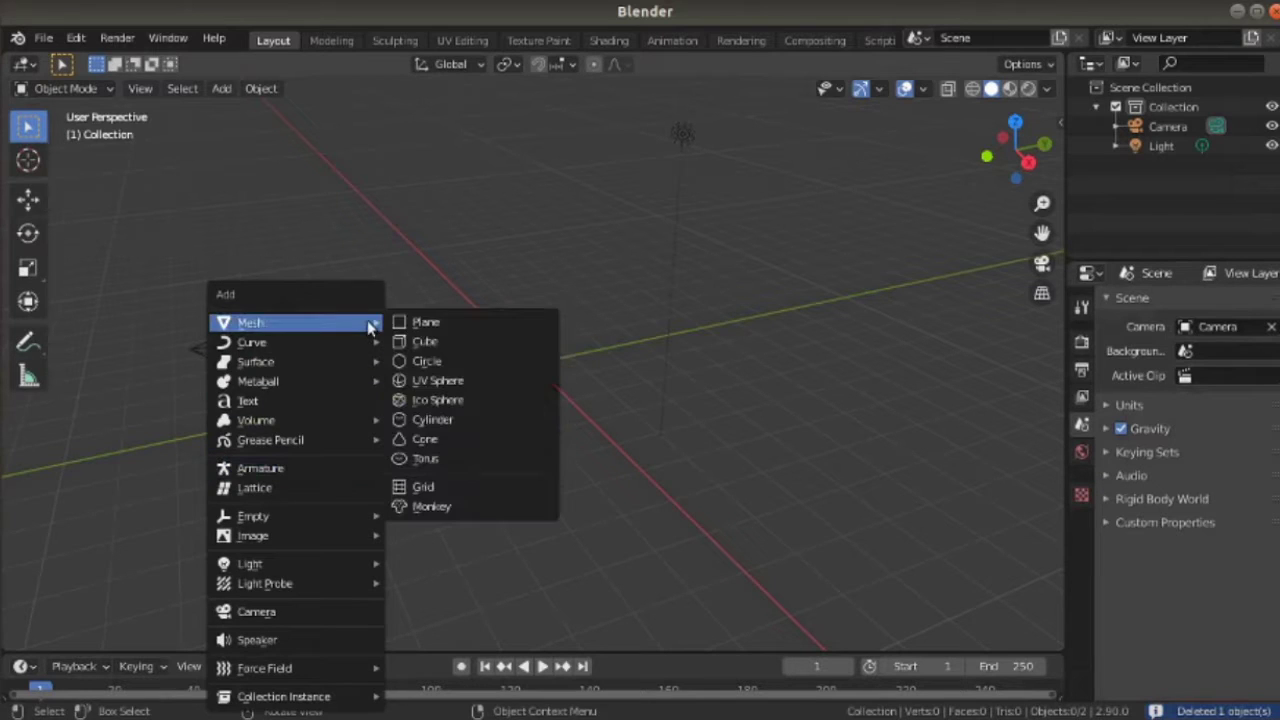
left_click(455, 381)
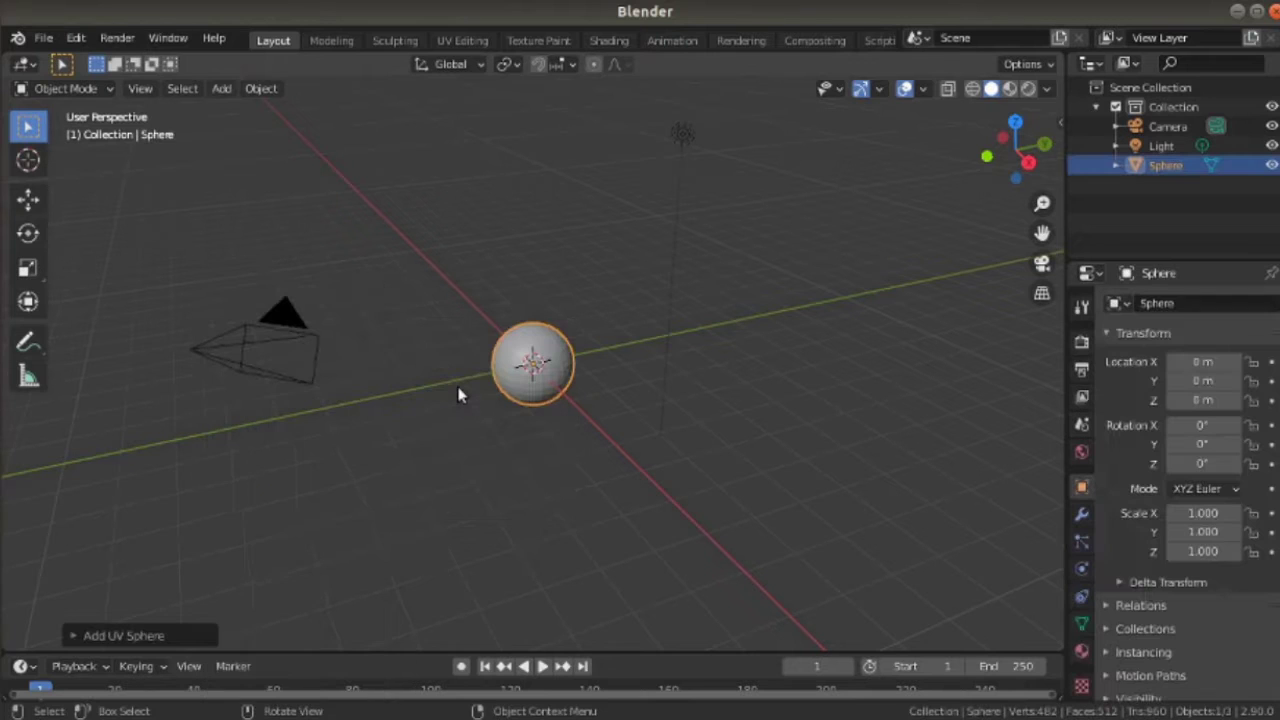
- Display the sphere's transform values in the viewport and set its Z location to 1 m
middle_click_drag(458, 393, 468, 348)
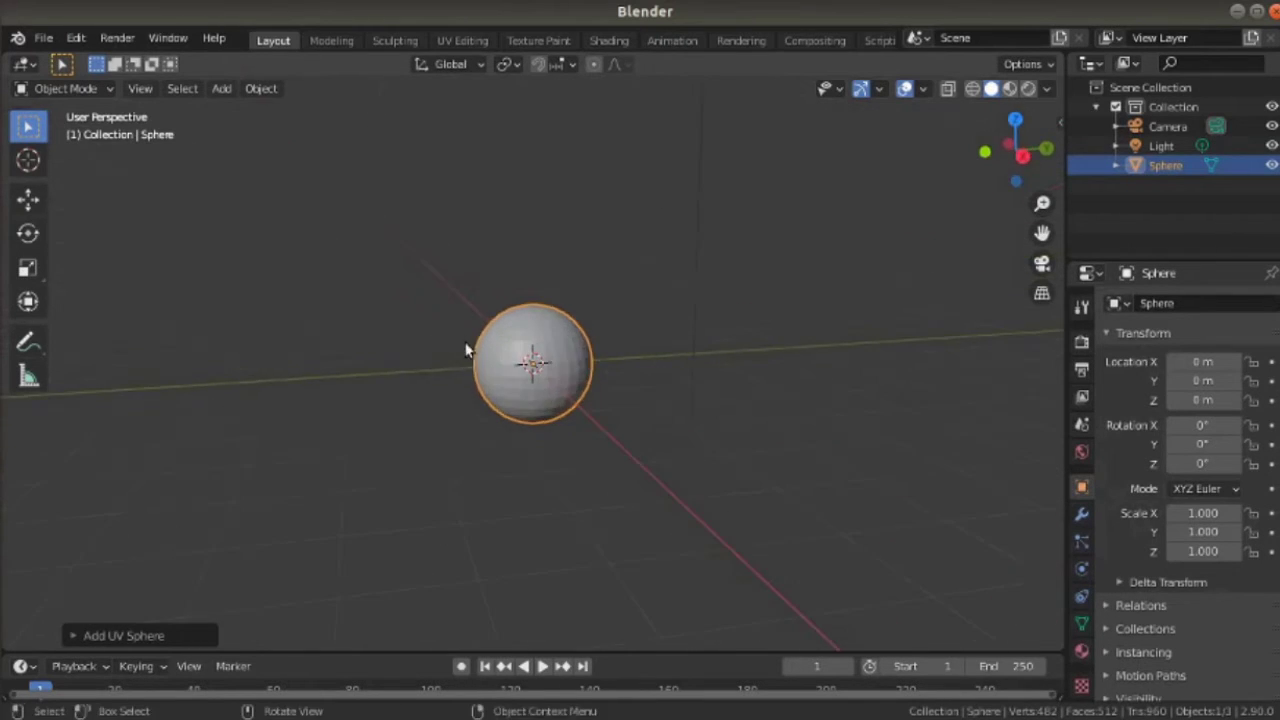
key("n")
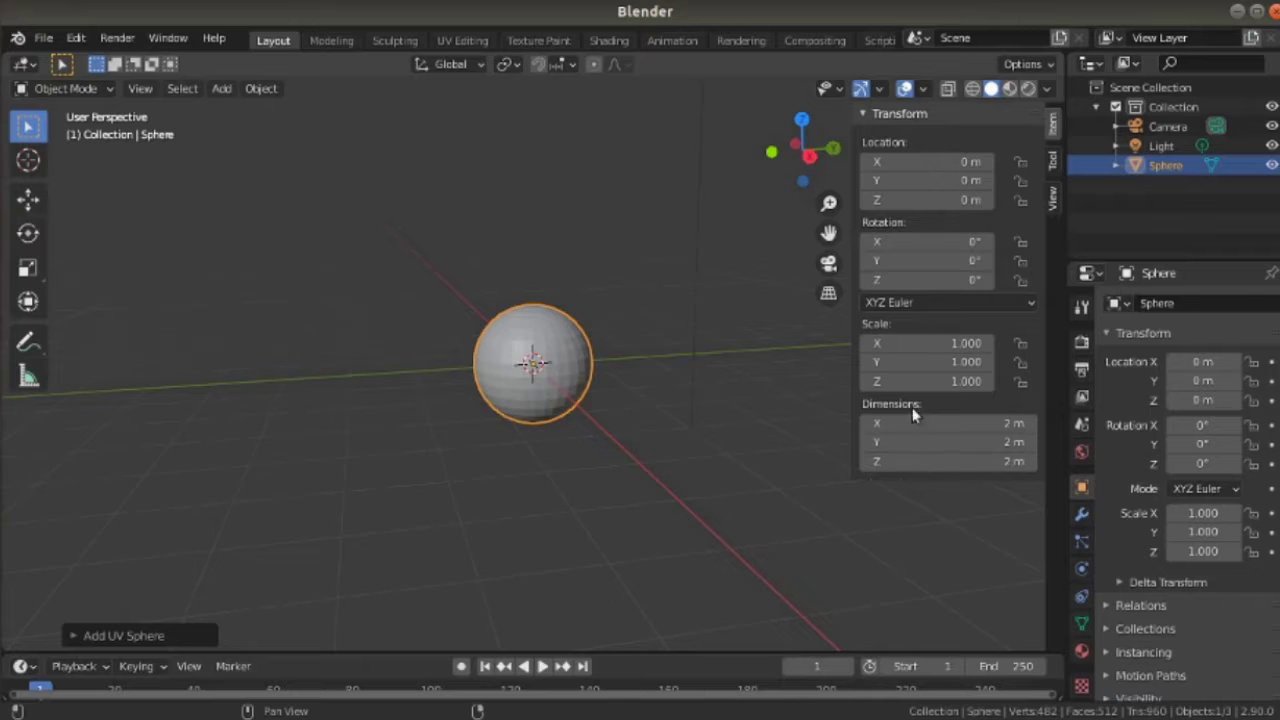
left_click(935, 200)
type("1")
key("Return")
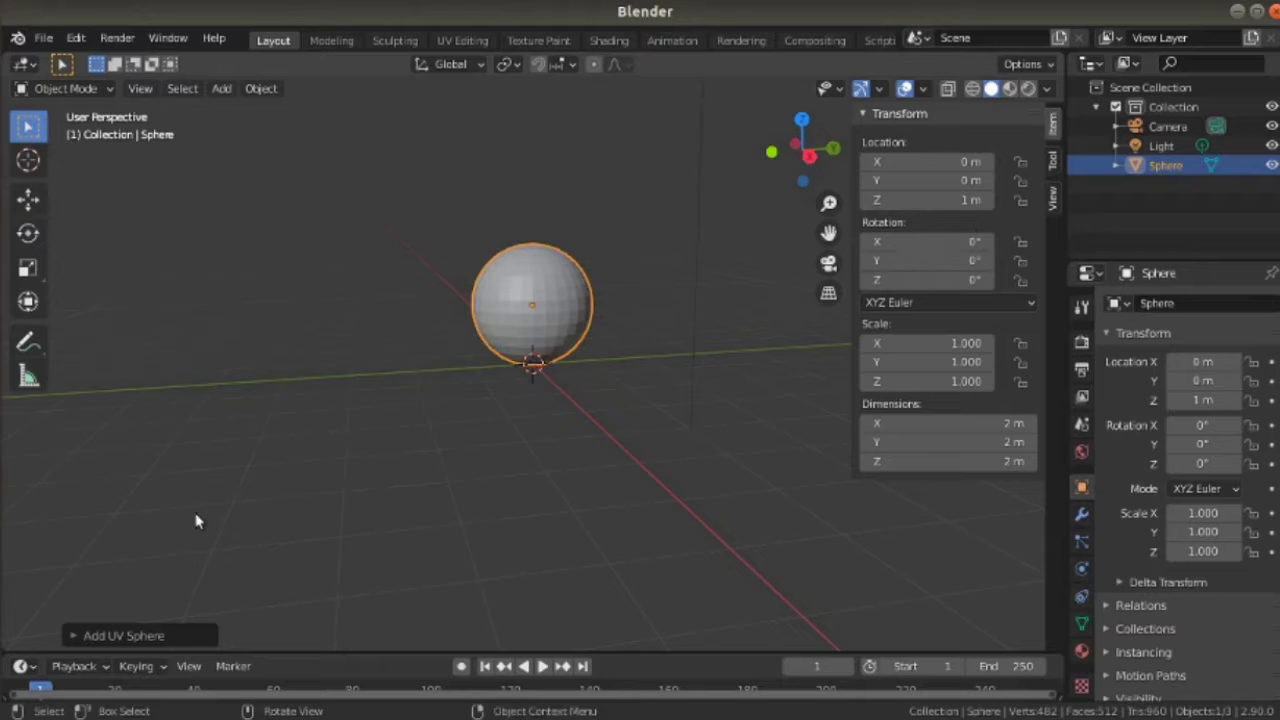
- Increase the new UV sphere's resolution to 64 segments and 32 rings
left_click(78, 637)
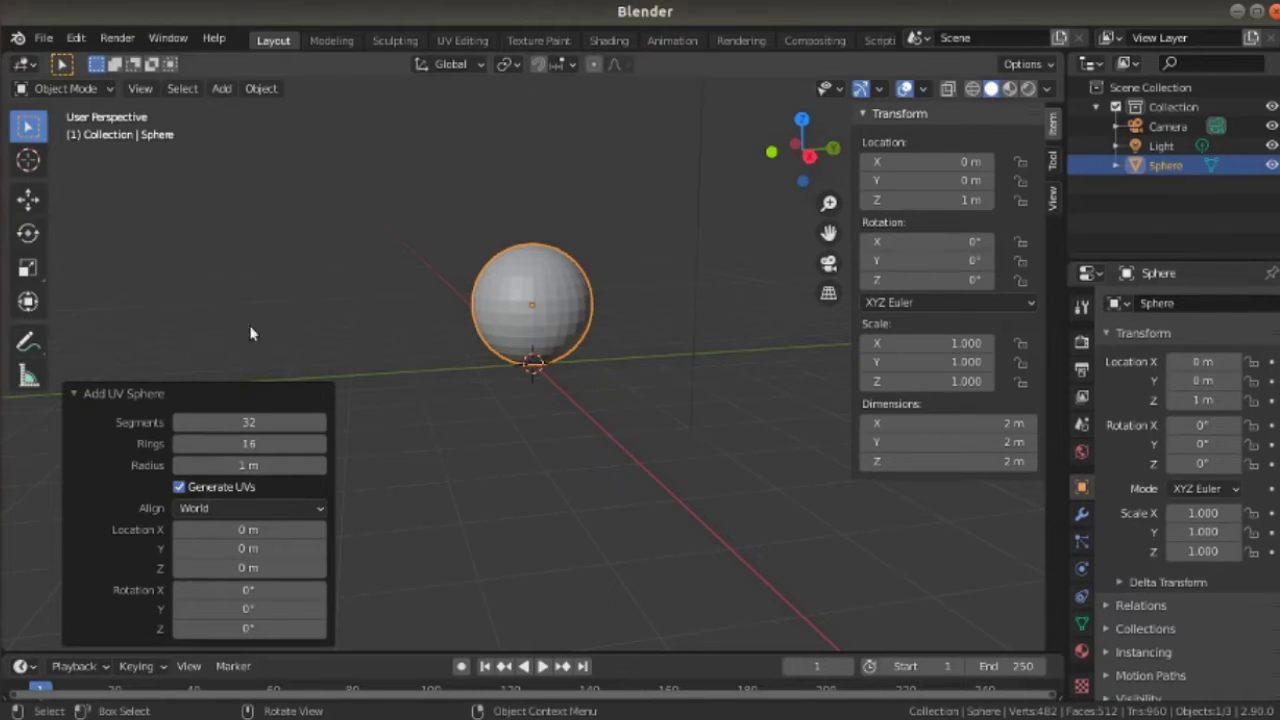
left_click(250, 422)
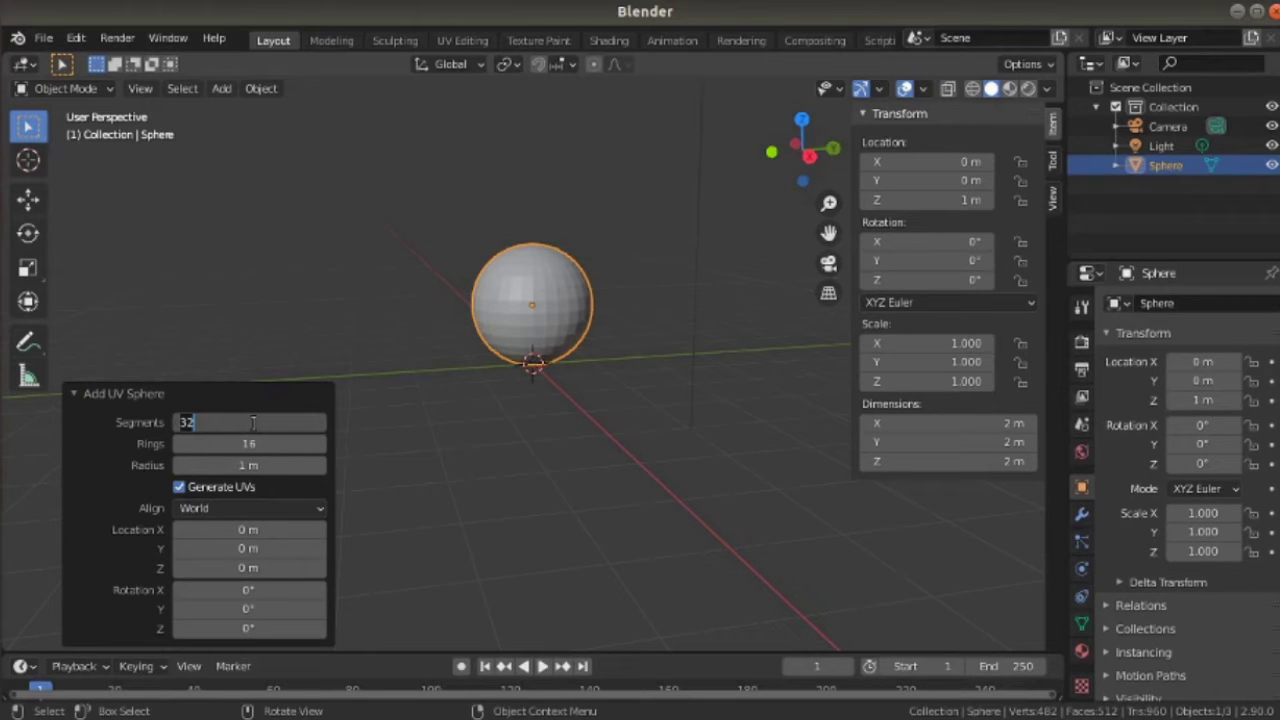
type("64")
key("Return")
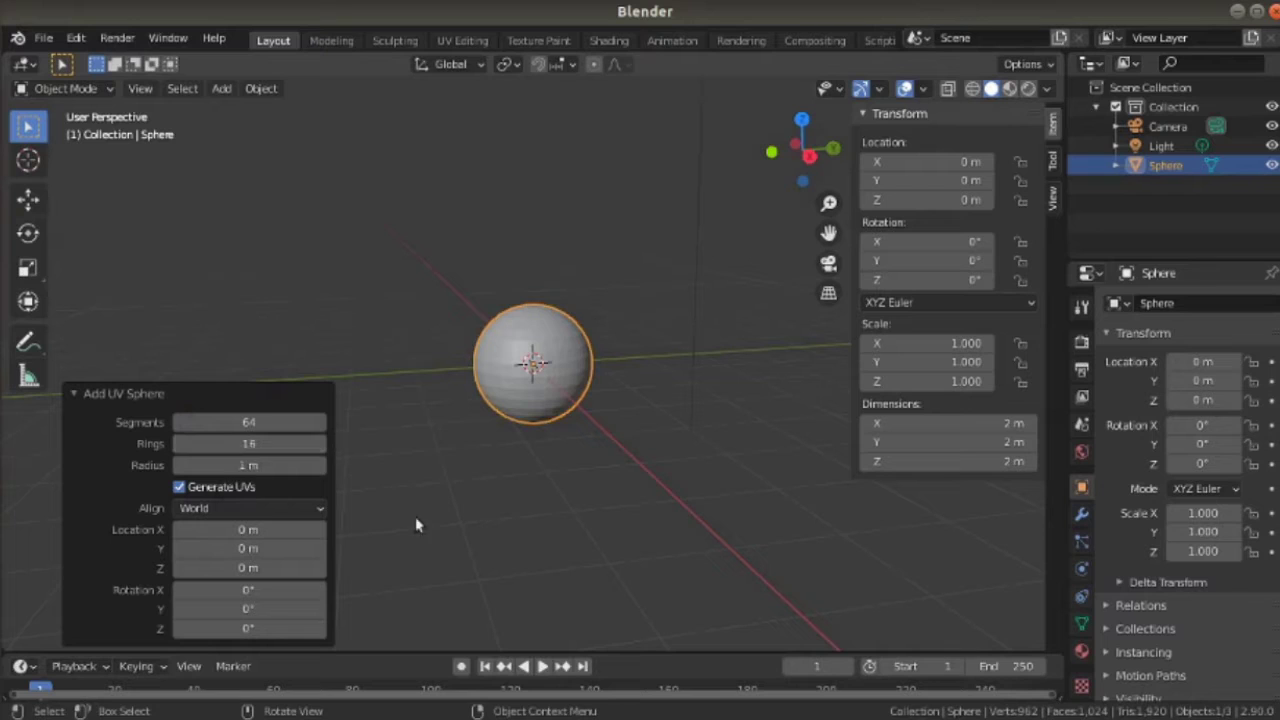
left_click(268, 443)
type("32")
key("Return")
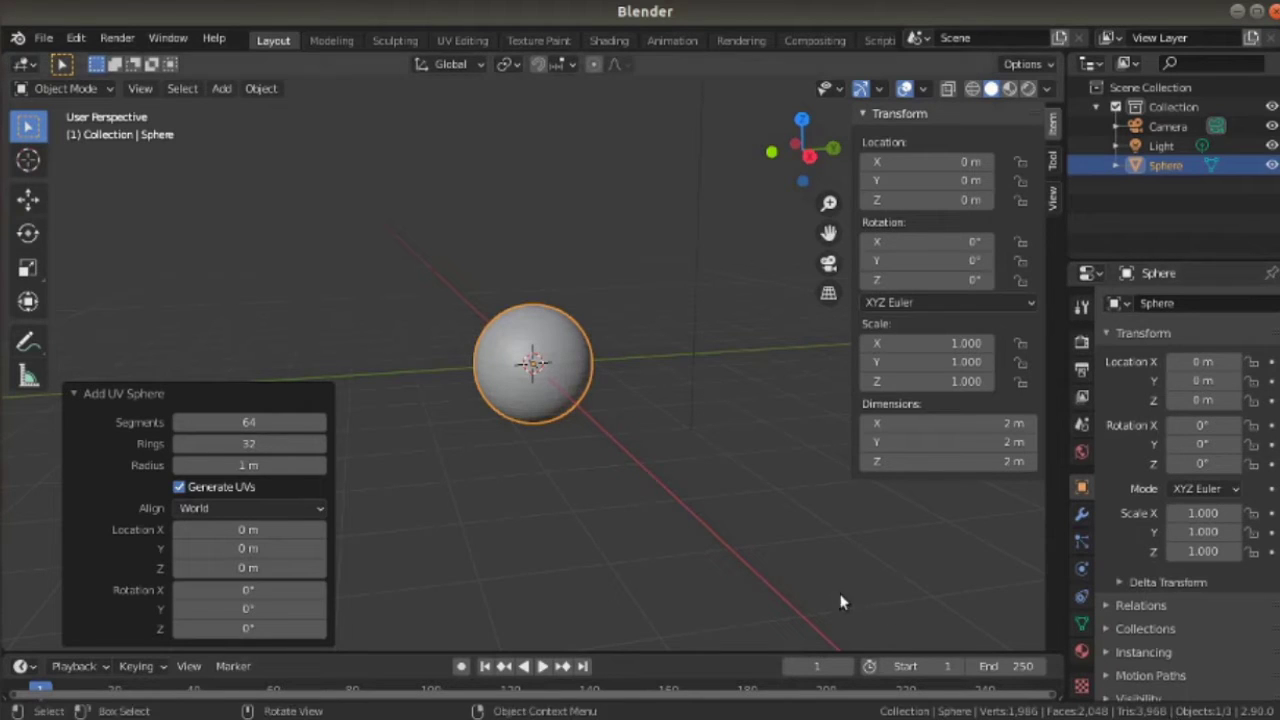
left_click(545, 345)
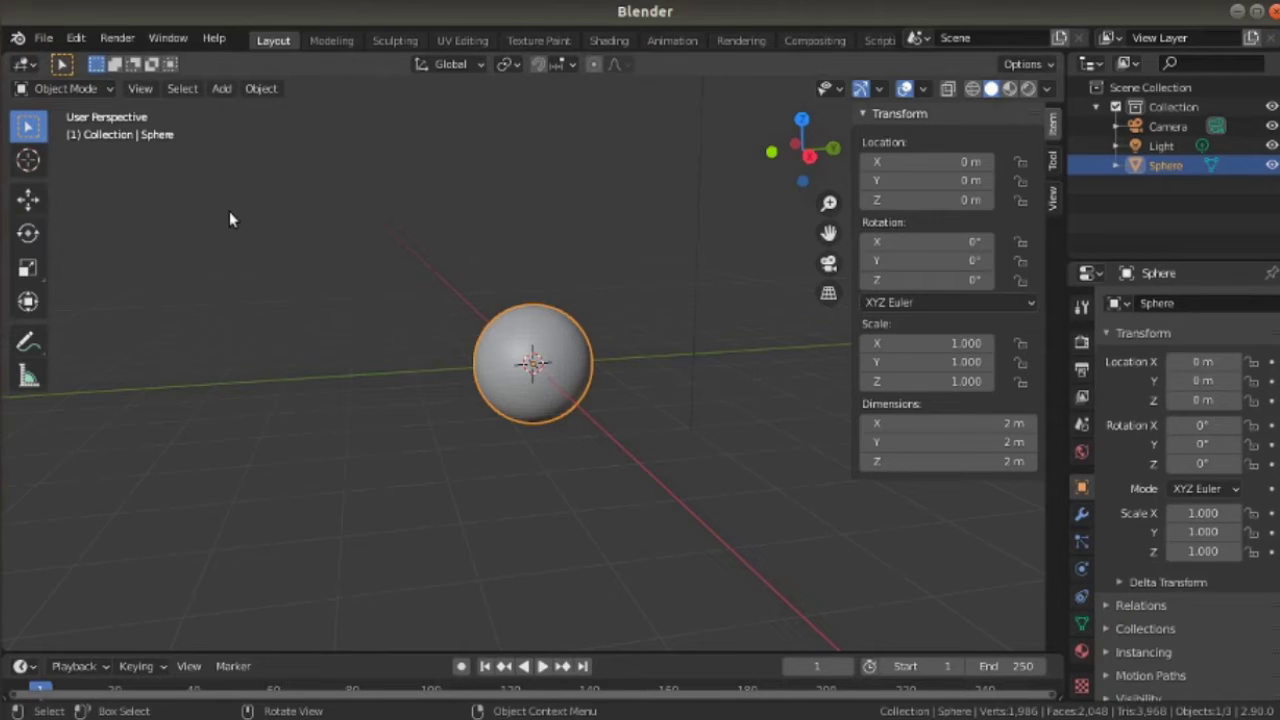
- Start an FBX export of the scene and choose the Documents/youtube_vids folder as its destination
left_click(58, 44)
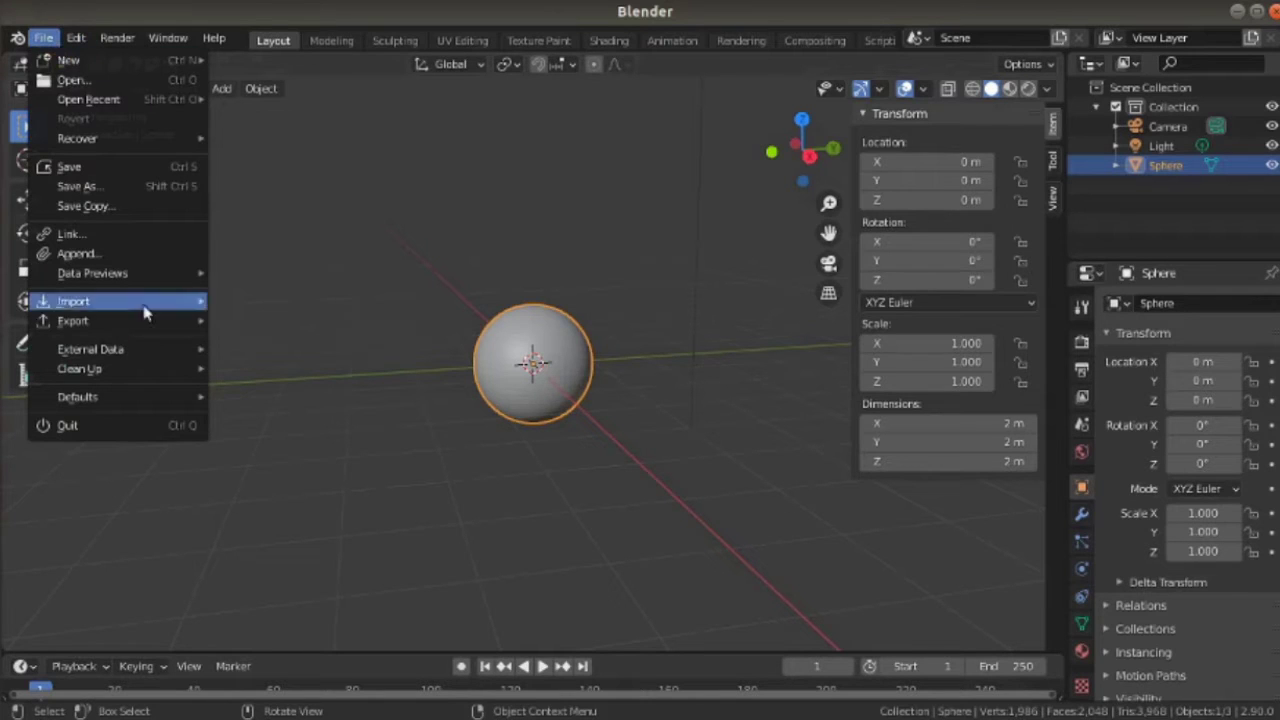
mouse_move(145, 328)
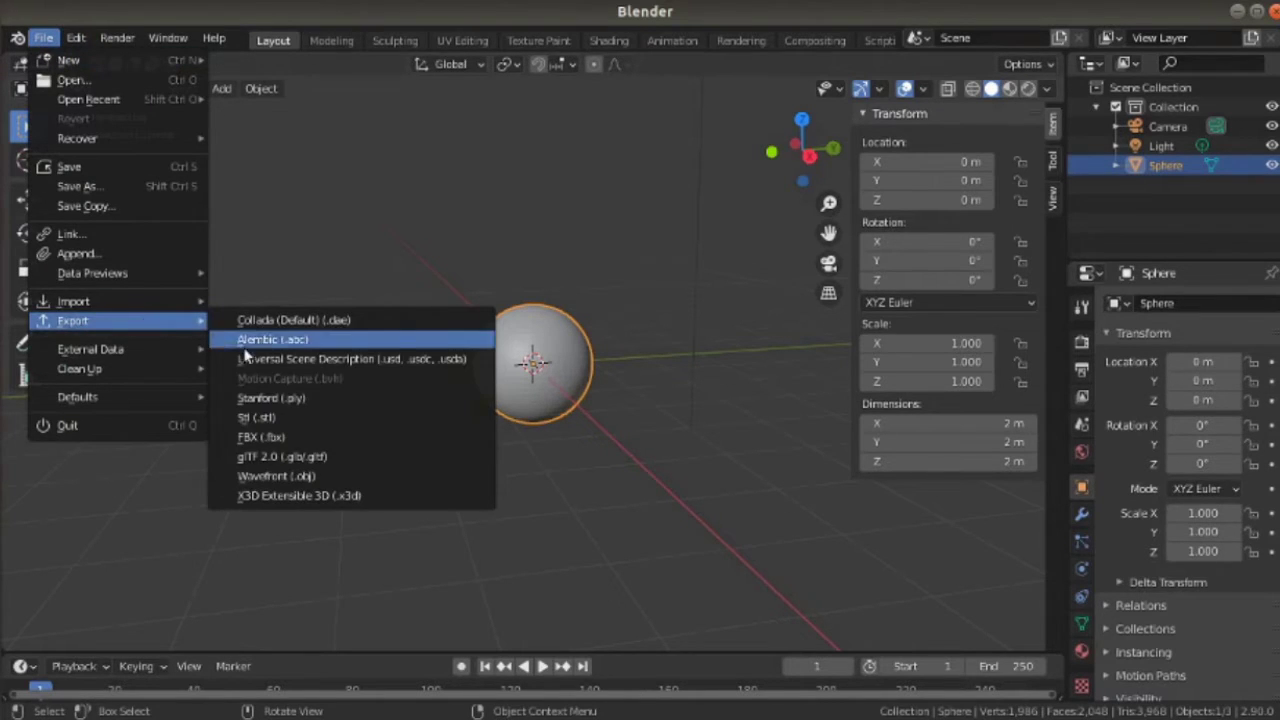
left_click(273, 437)
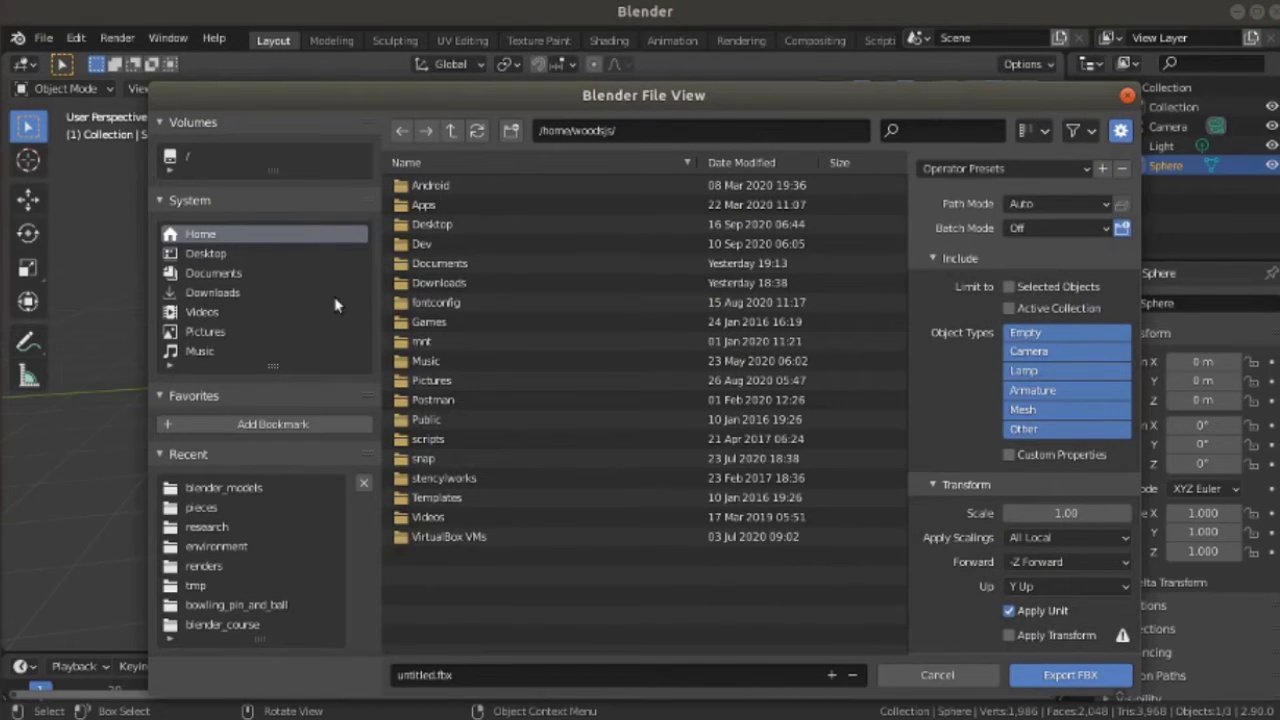
double_click(466, 266)
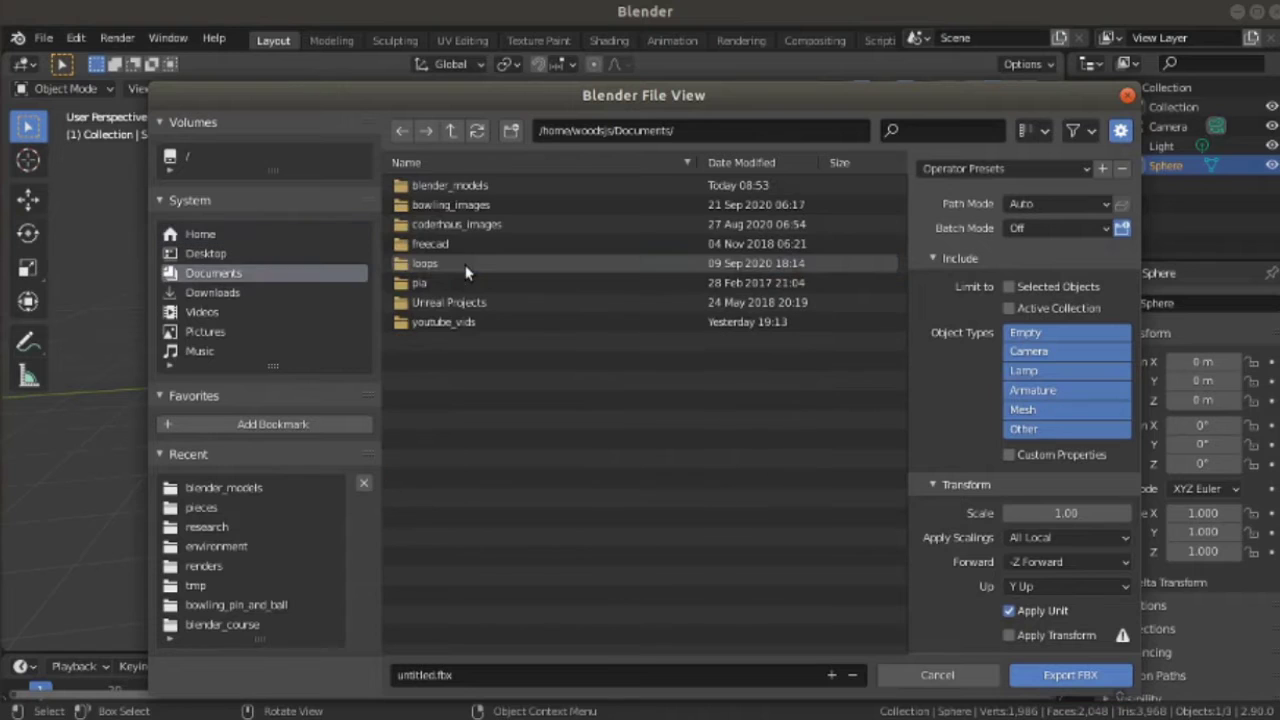
double_click(487, 186)
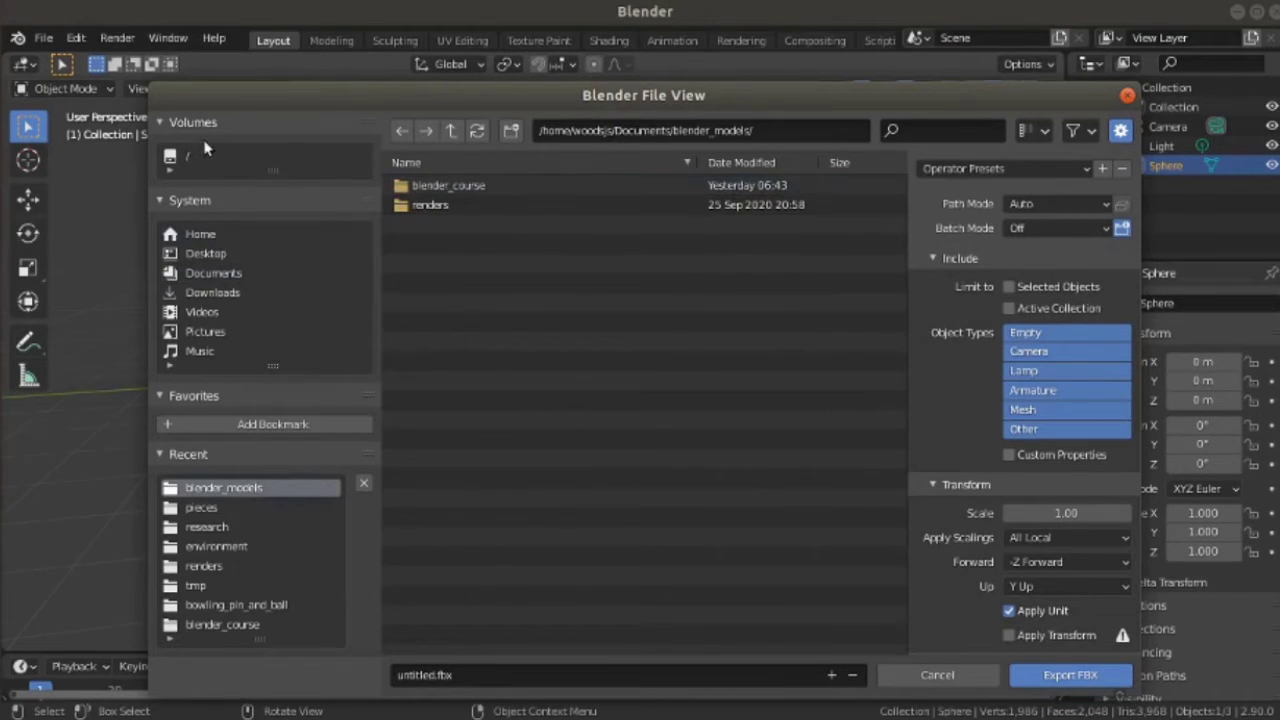
left_click(452, 132)
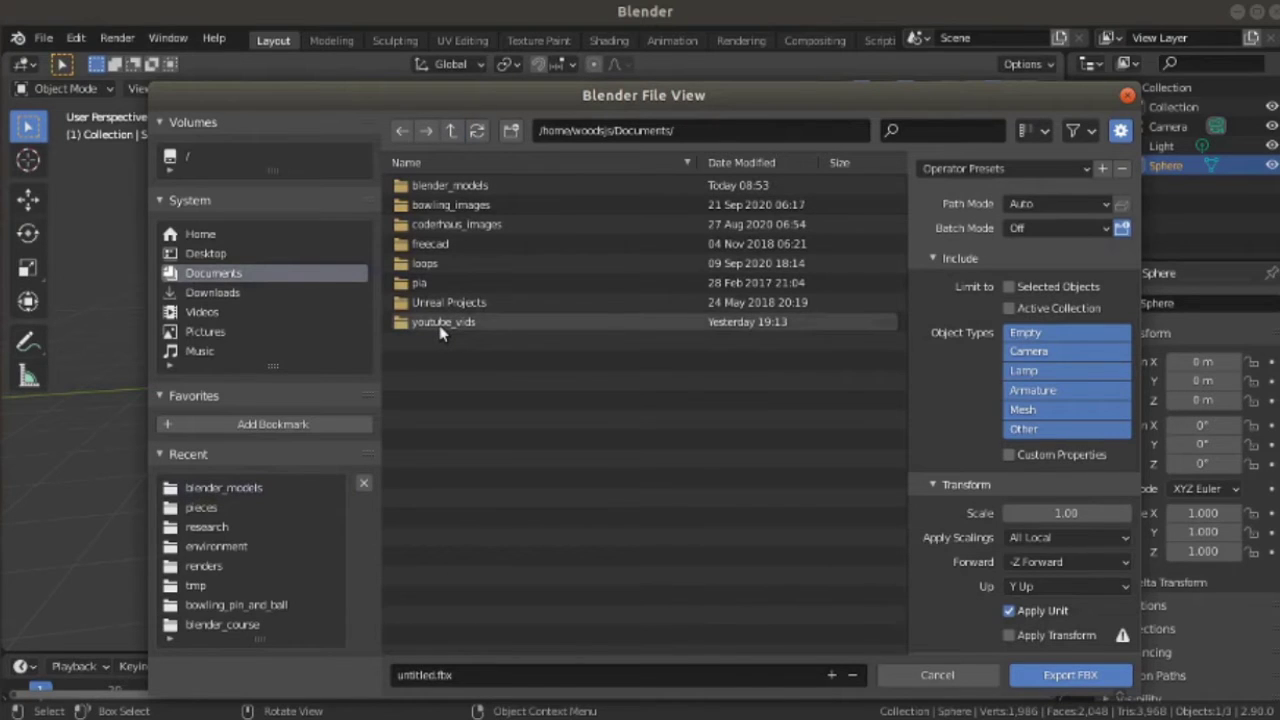
double_click(441, 322)
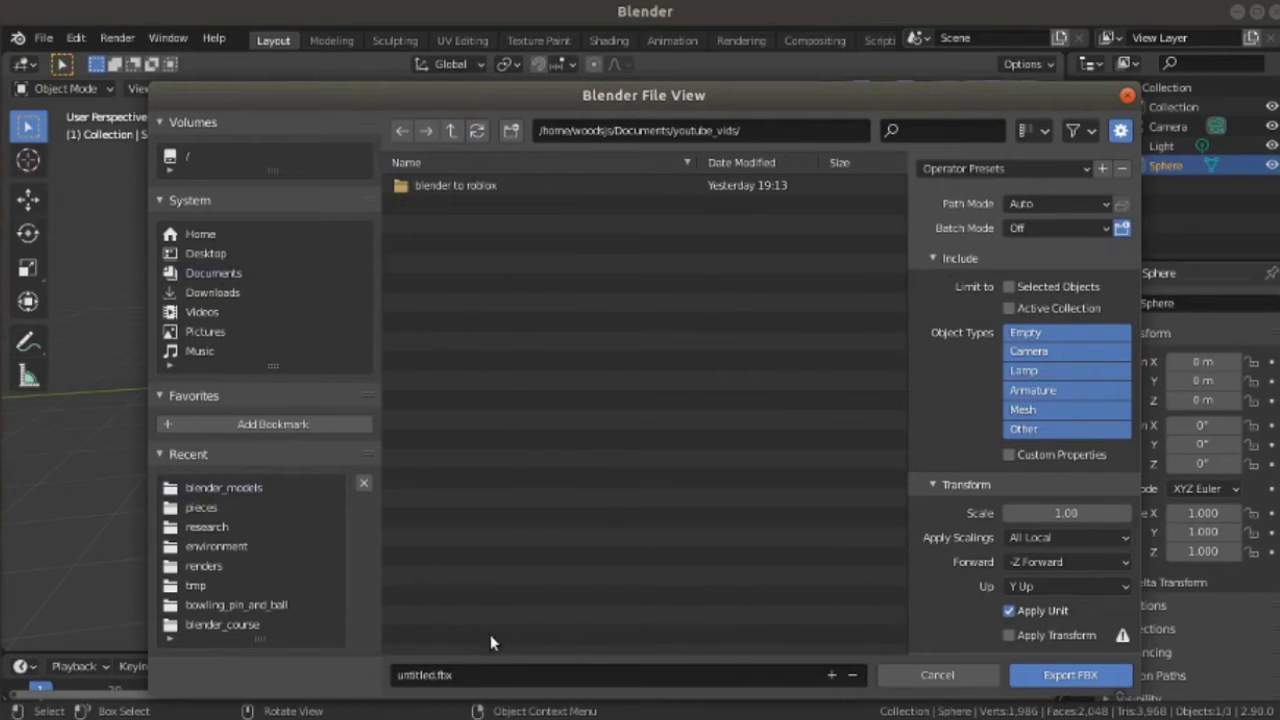
- Name the FBX file original_sphere.fbx and export it
double_click(421, 676)
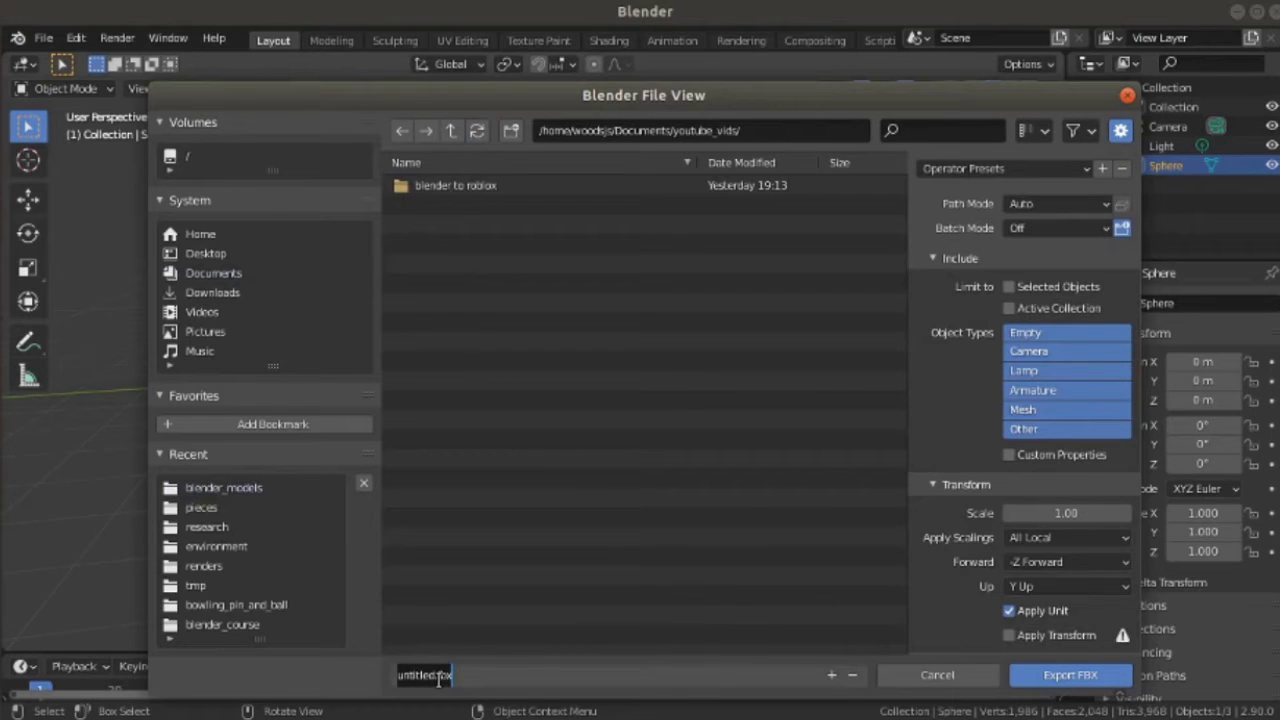
left_click(434, 676)
left_click_drag(434, 676, 355, 660)
type("on")
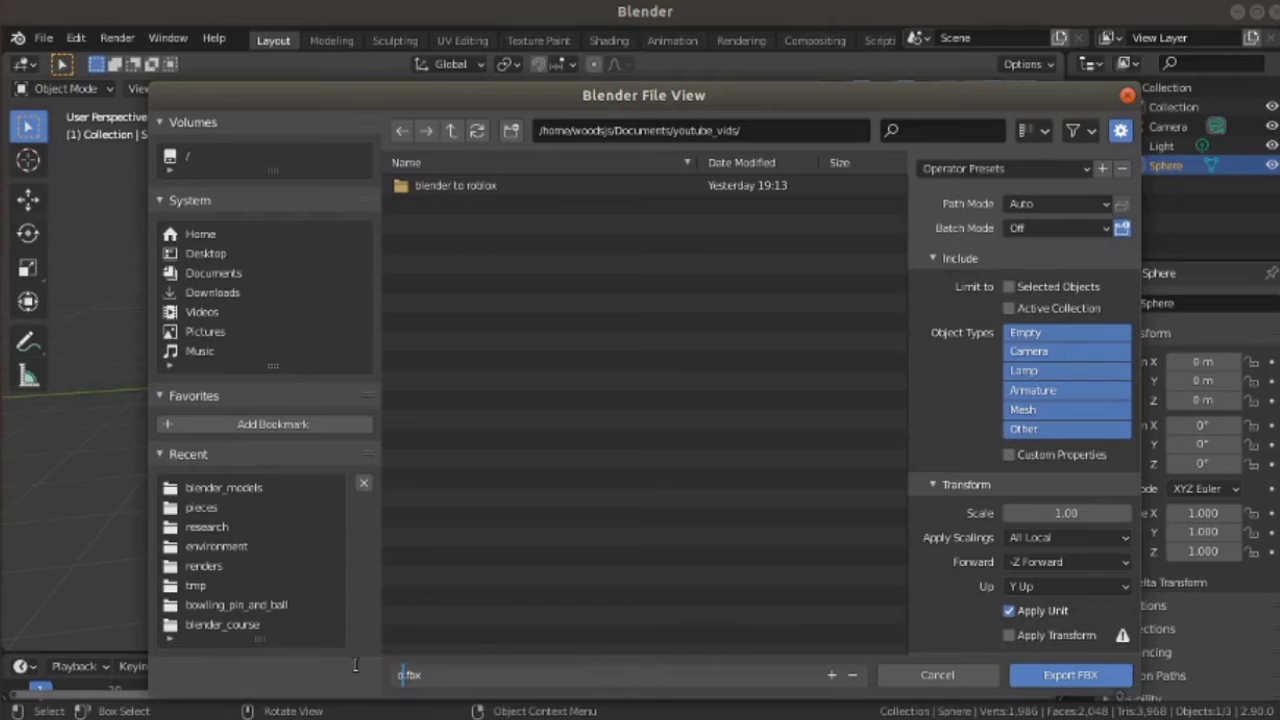
type("iginal_sphere")
key("Return")
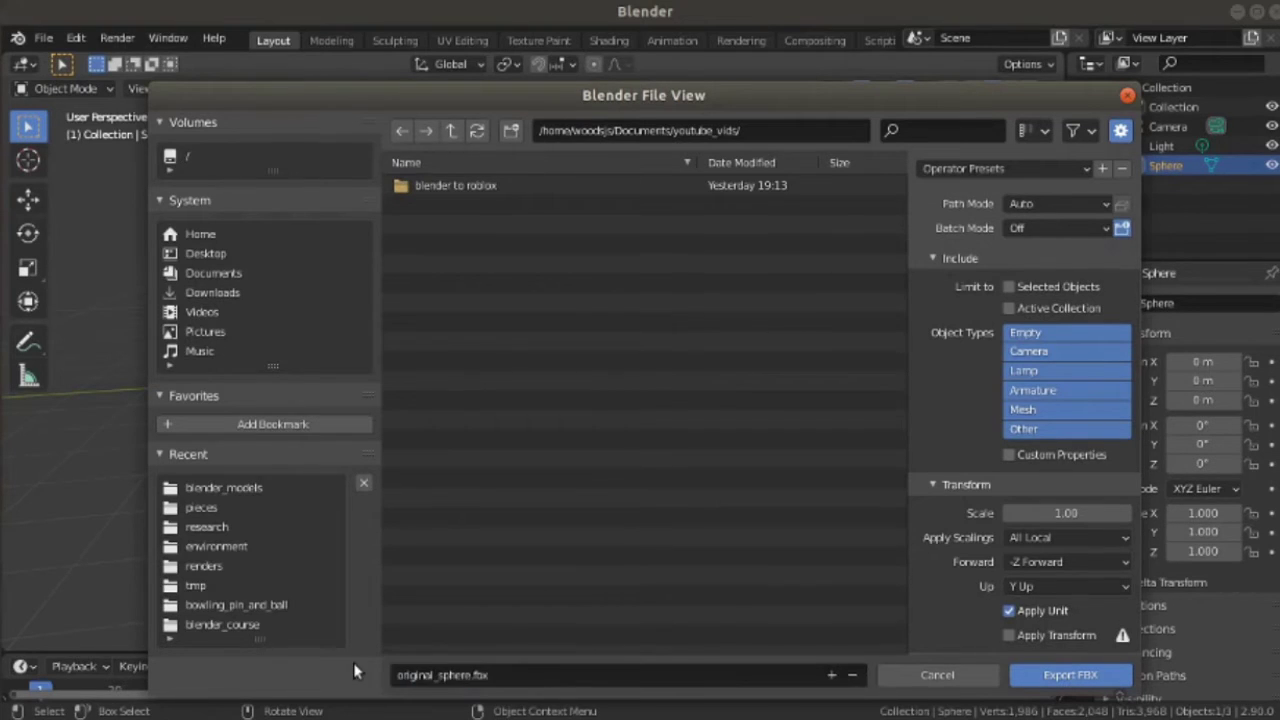
- Start a Wavefront OBJ export and choose the Documents/youtube_vids folder as its destination
left_click(43, 37)
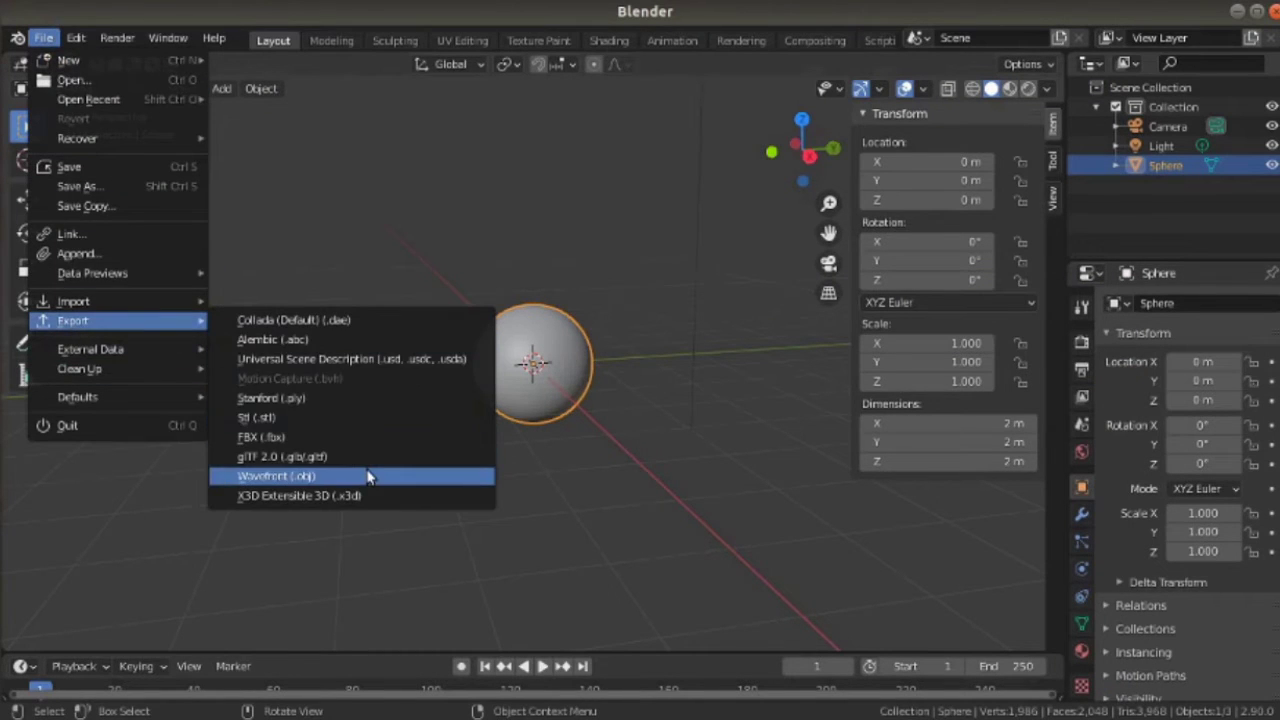
left_click(365, 472)
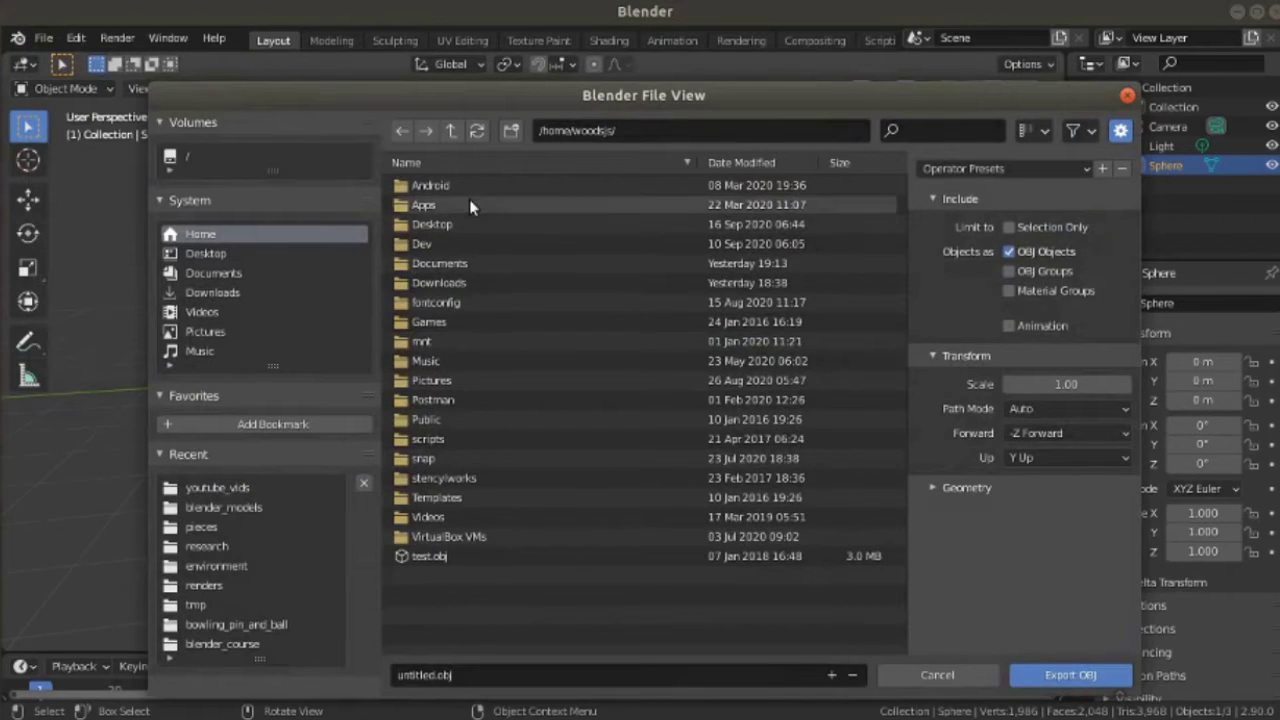
double_click(466, 266)
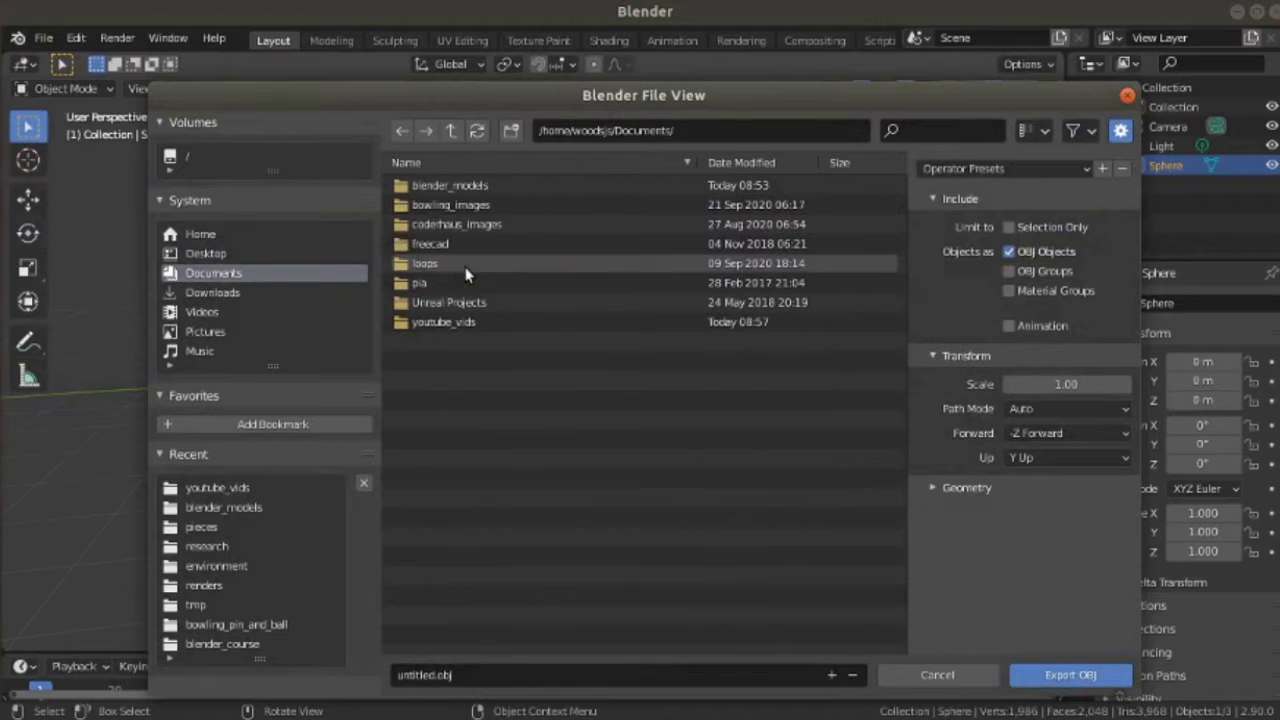
double_click(457, 322)
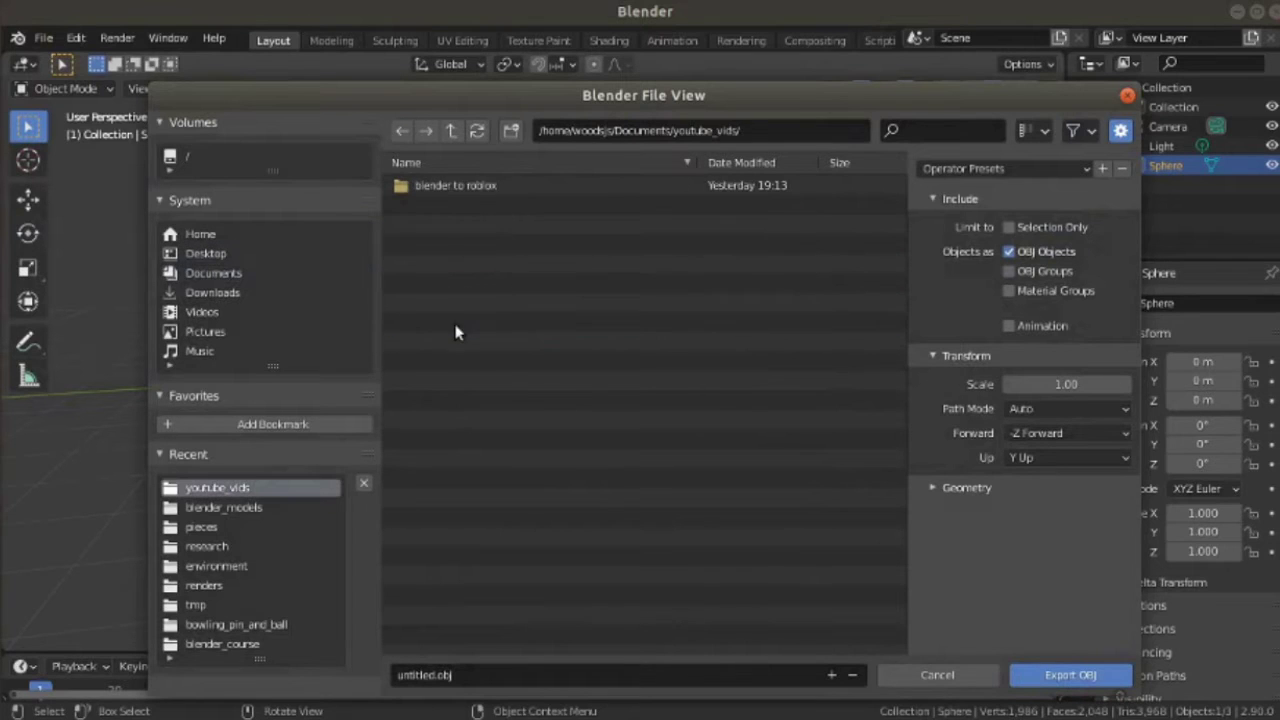
- Name the OBJ file original_sphere.obj and export it
left_click(428, 678)
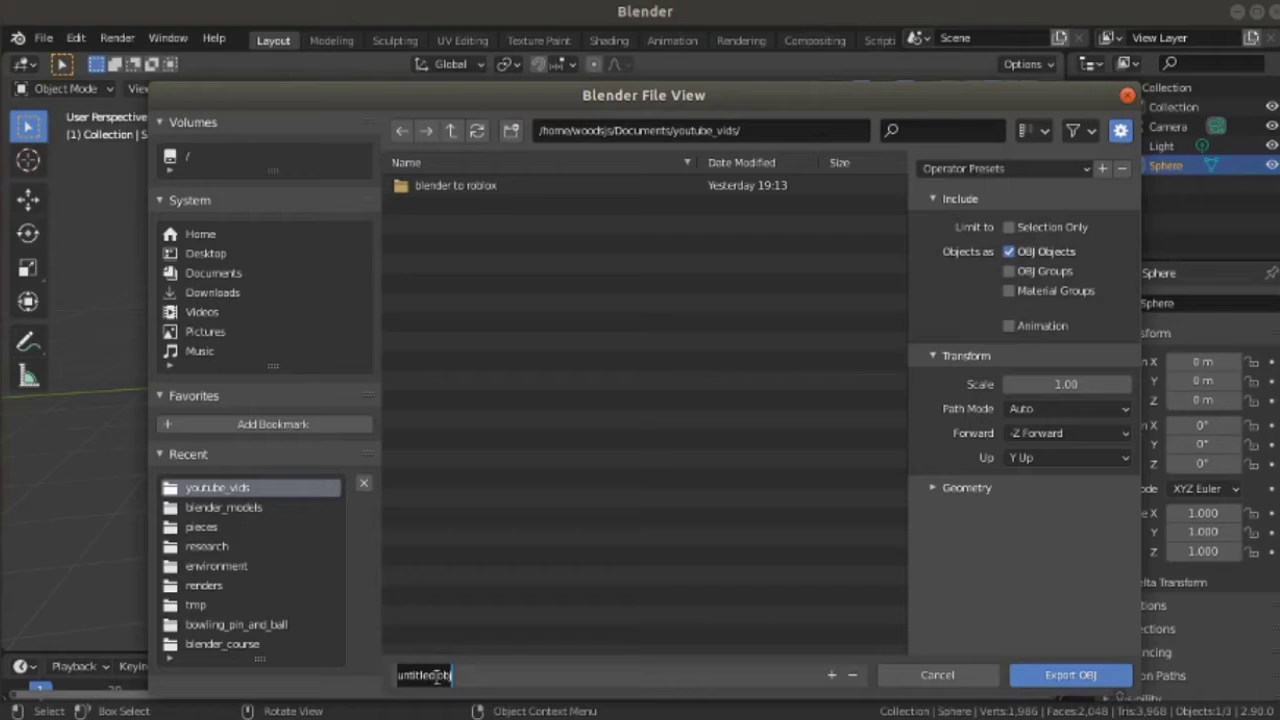
double_click(434, 678)
type("original_sp")
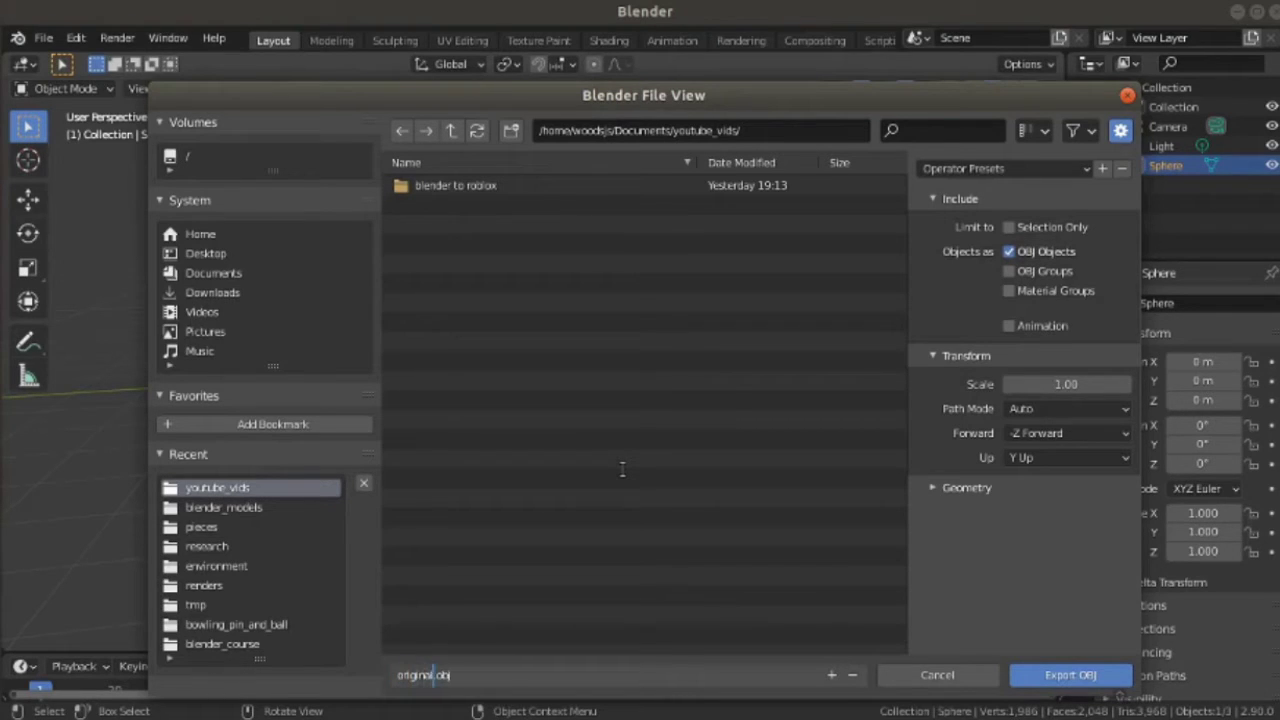
type("here")
key("Return")
left_click(1060, 677)
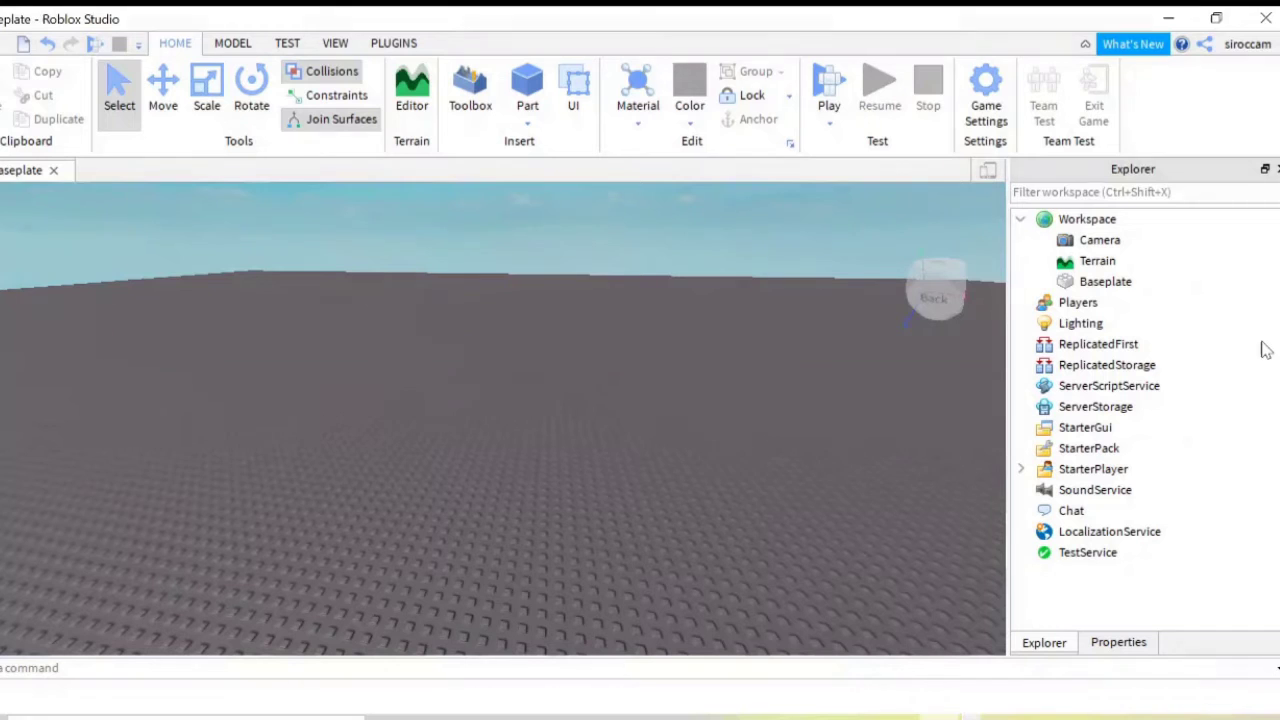
- In Roblox Studio, insert a MeshPart into the Workspace of the baseplate place
left_click(1131, 219)
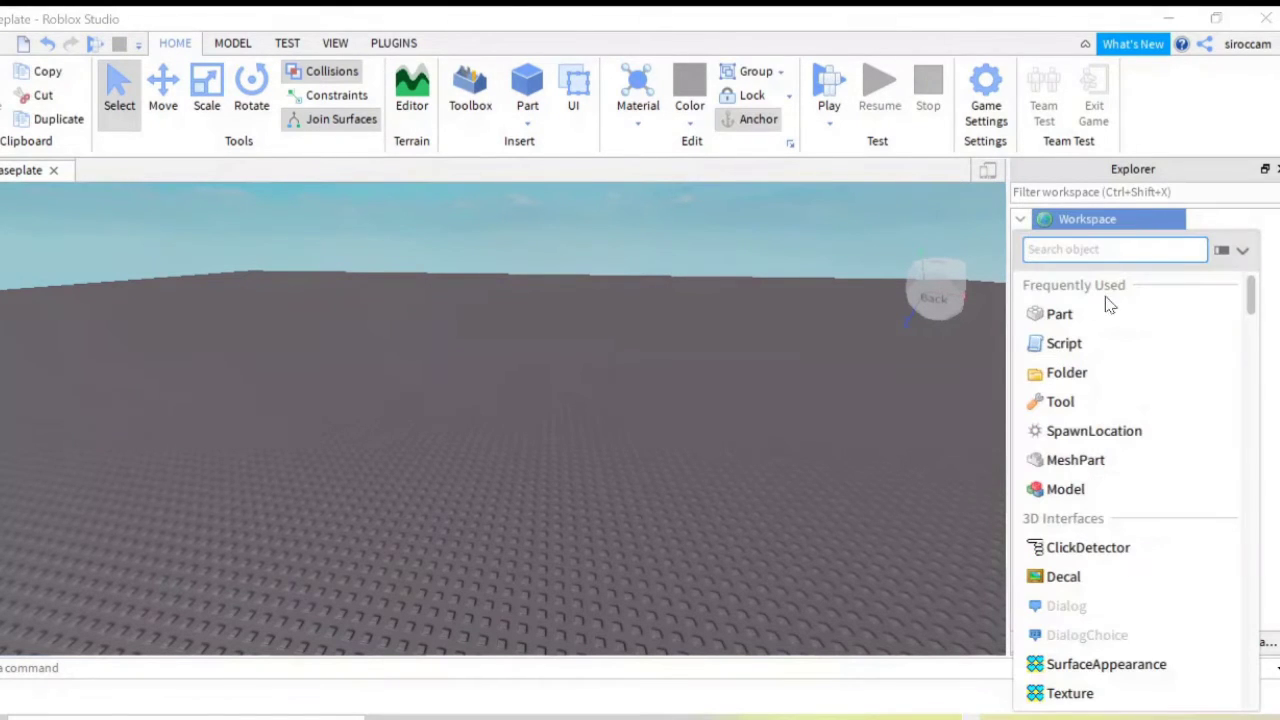
left_click(1051, 466)
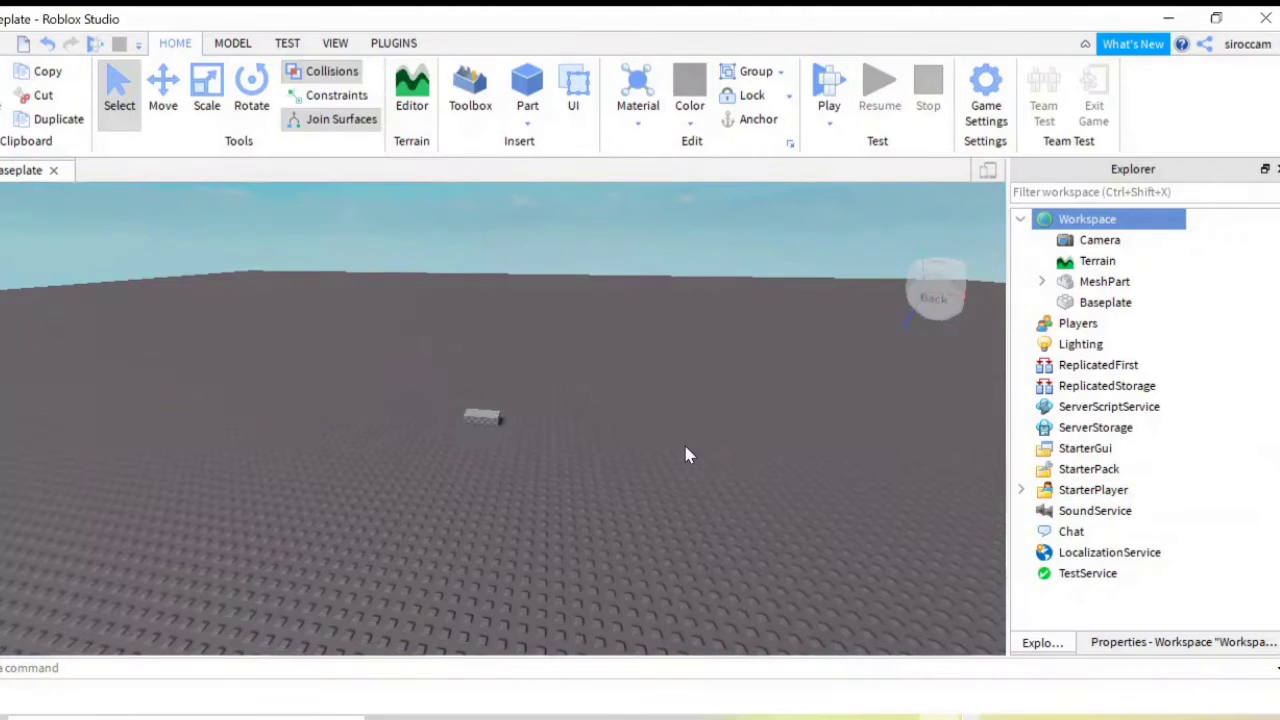
scroll(686, 455, "up", 5)
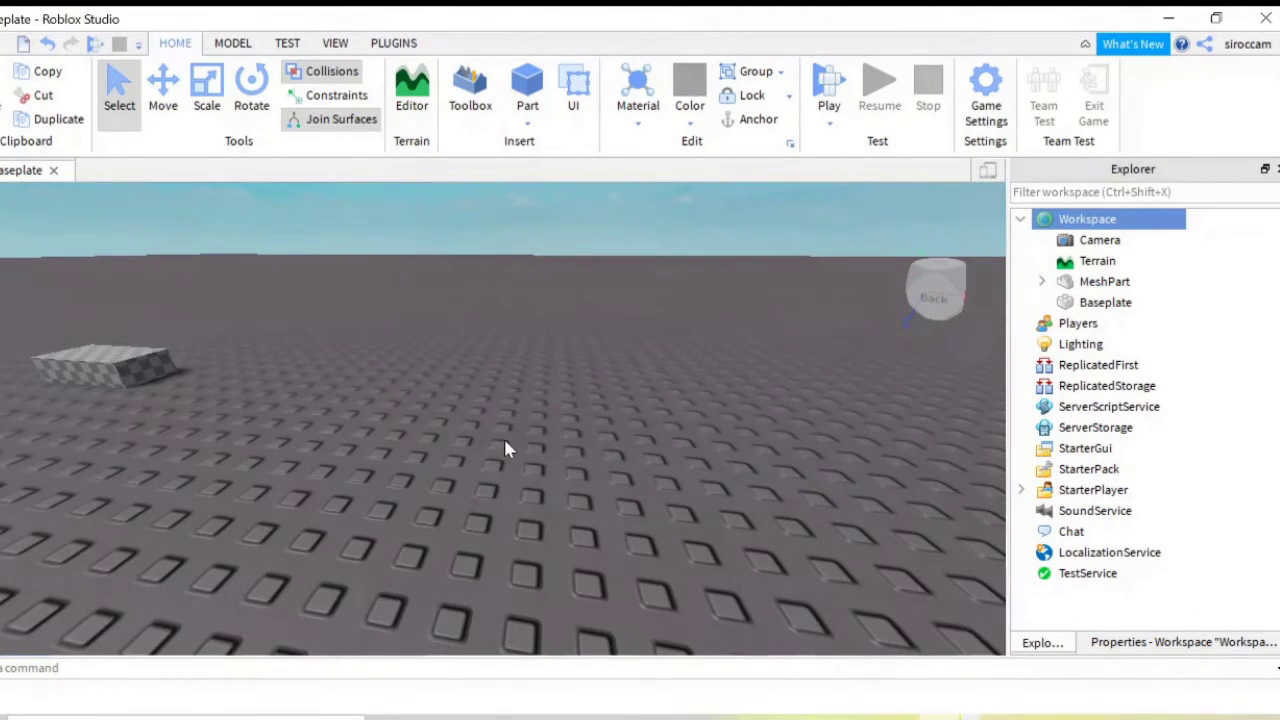
right_click_drag(510, 449, 638, 455)
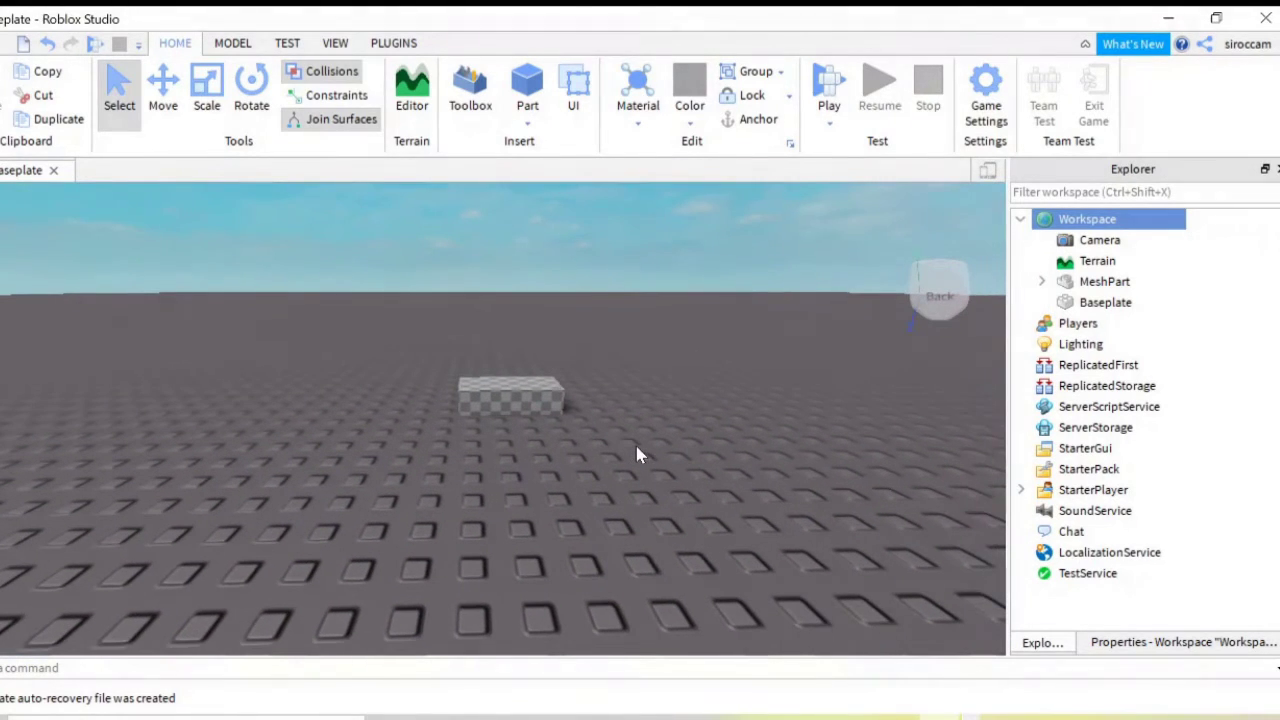
scroll(638, 453, "down", 5)
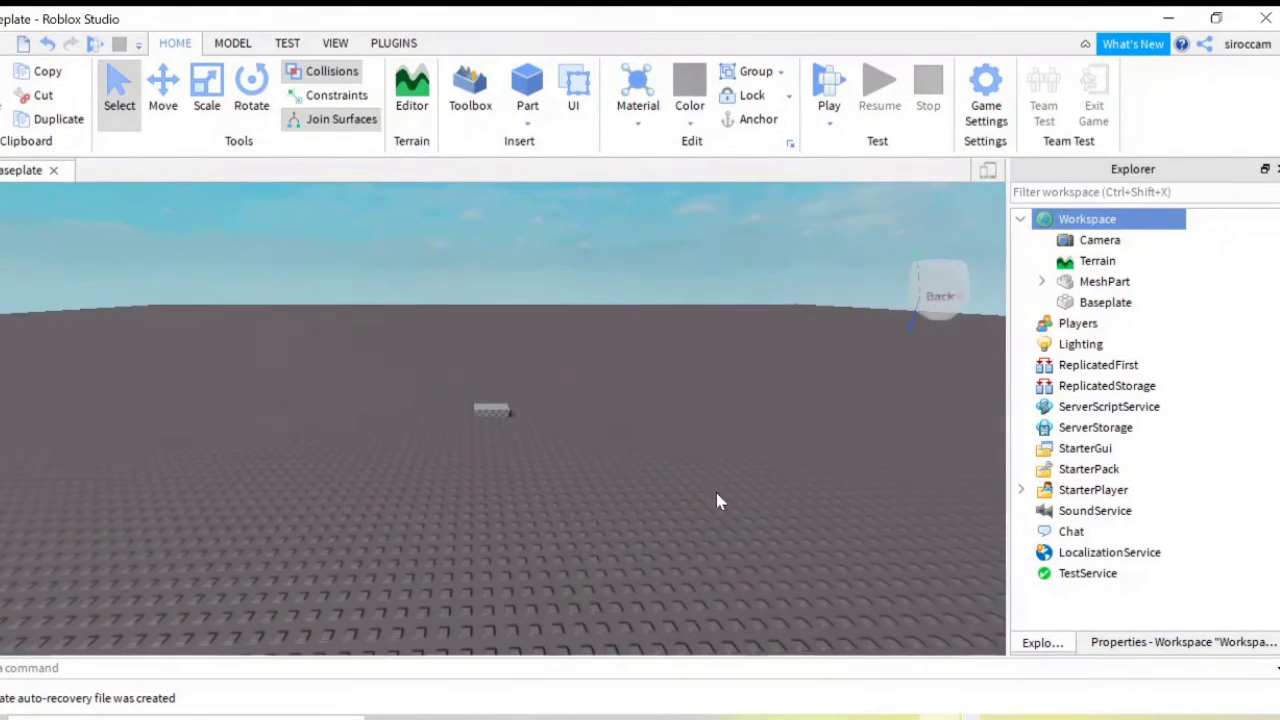
- Start choosing a mesh file for the new MeshPart's MeshId and open the Public/dev/roblox/objects folder
left_click(1158, 645)
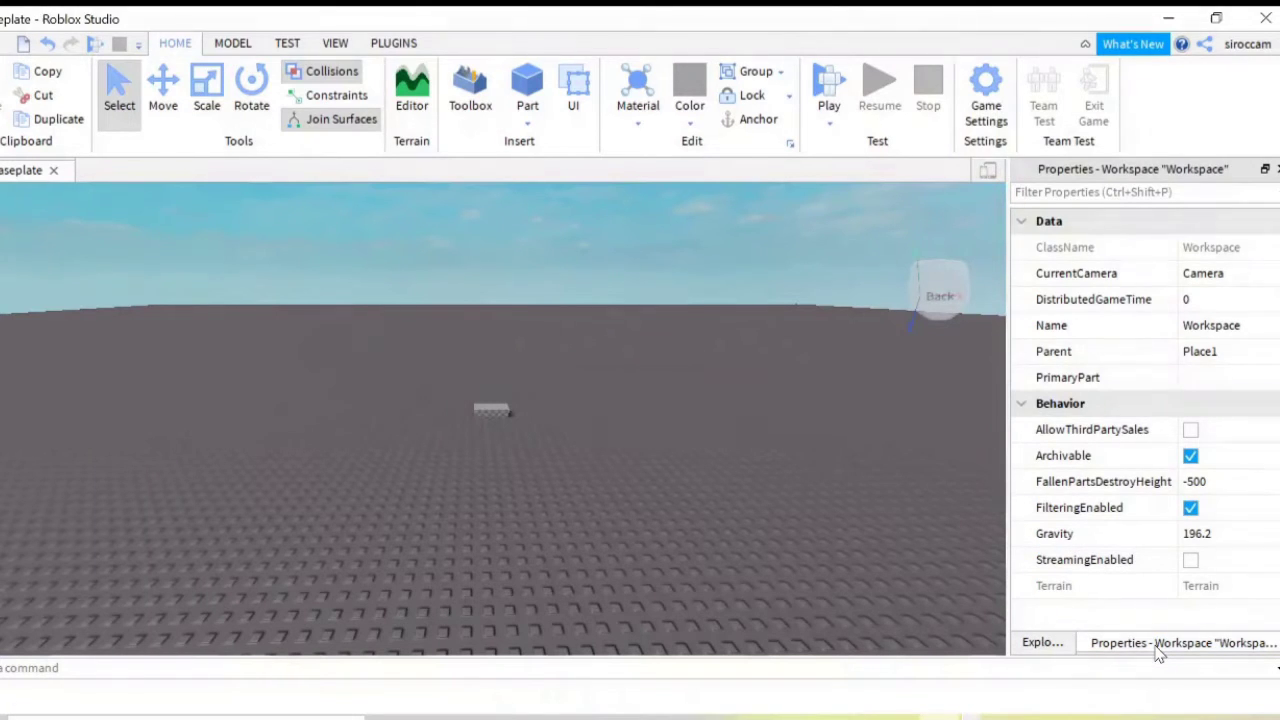
left_click(492, 406)
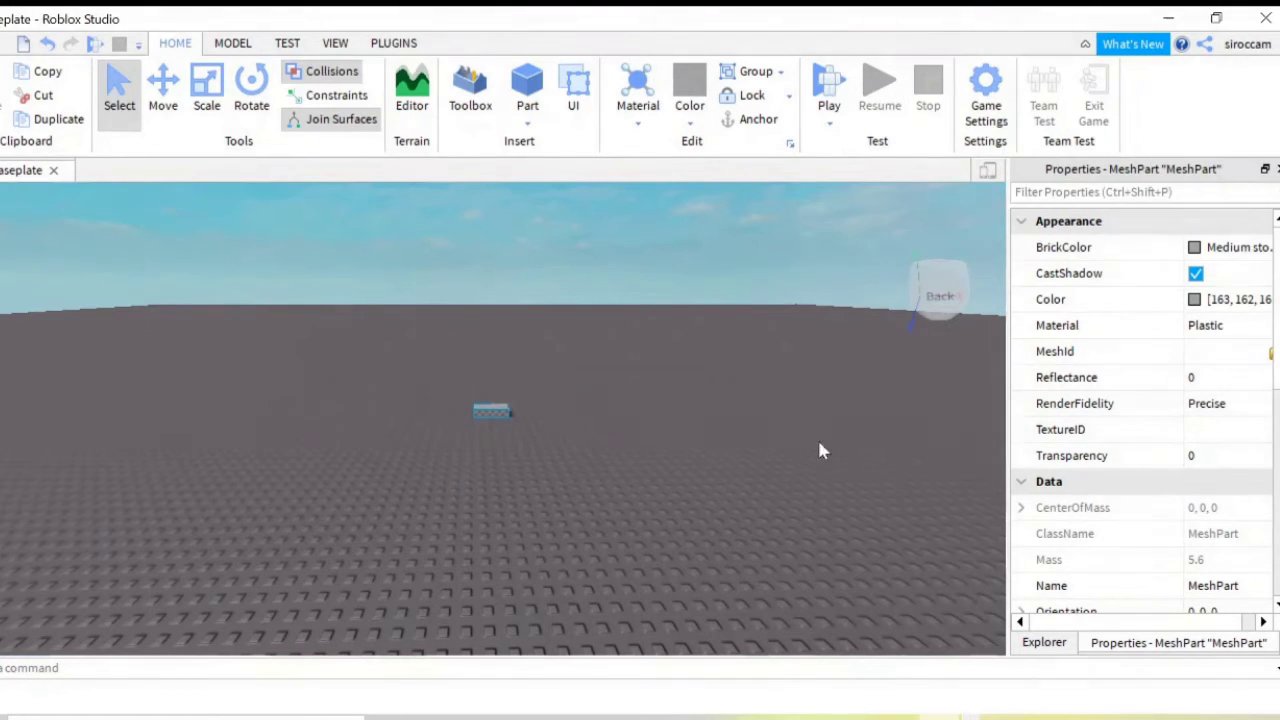
left_click_drag(1148, 624, 1168, 623)
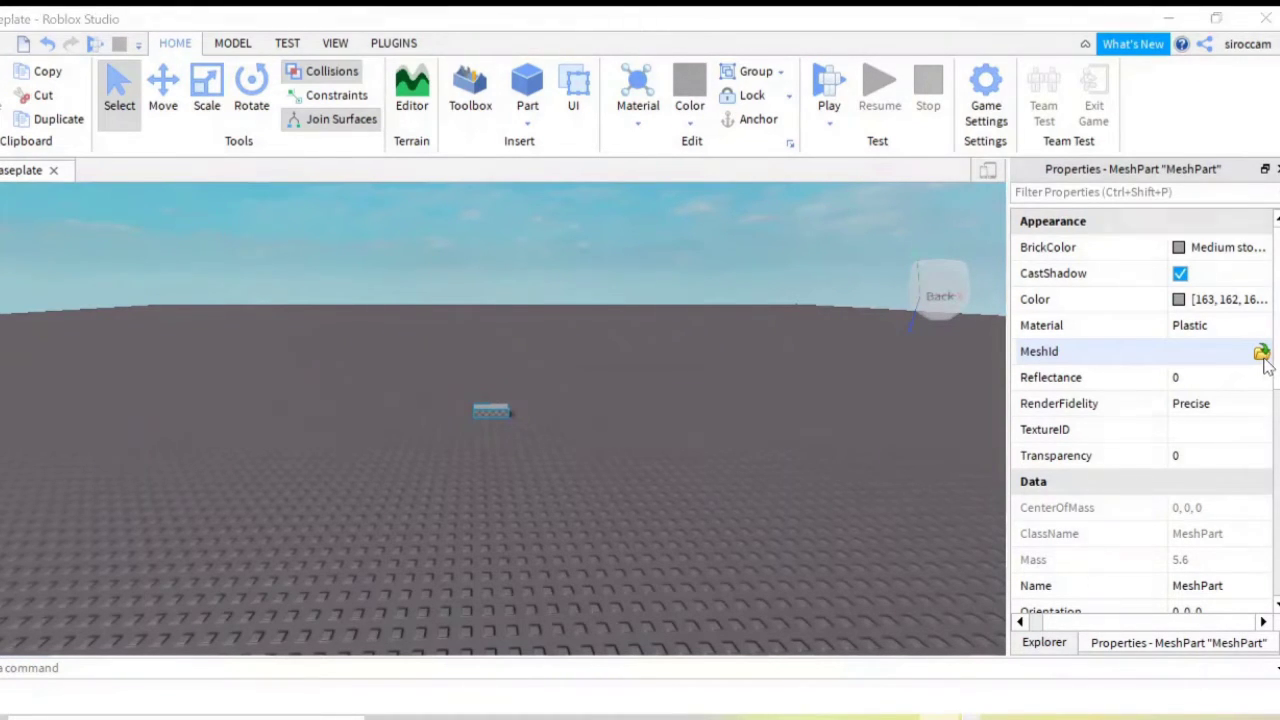
left_click(1262, 353)
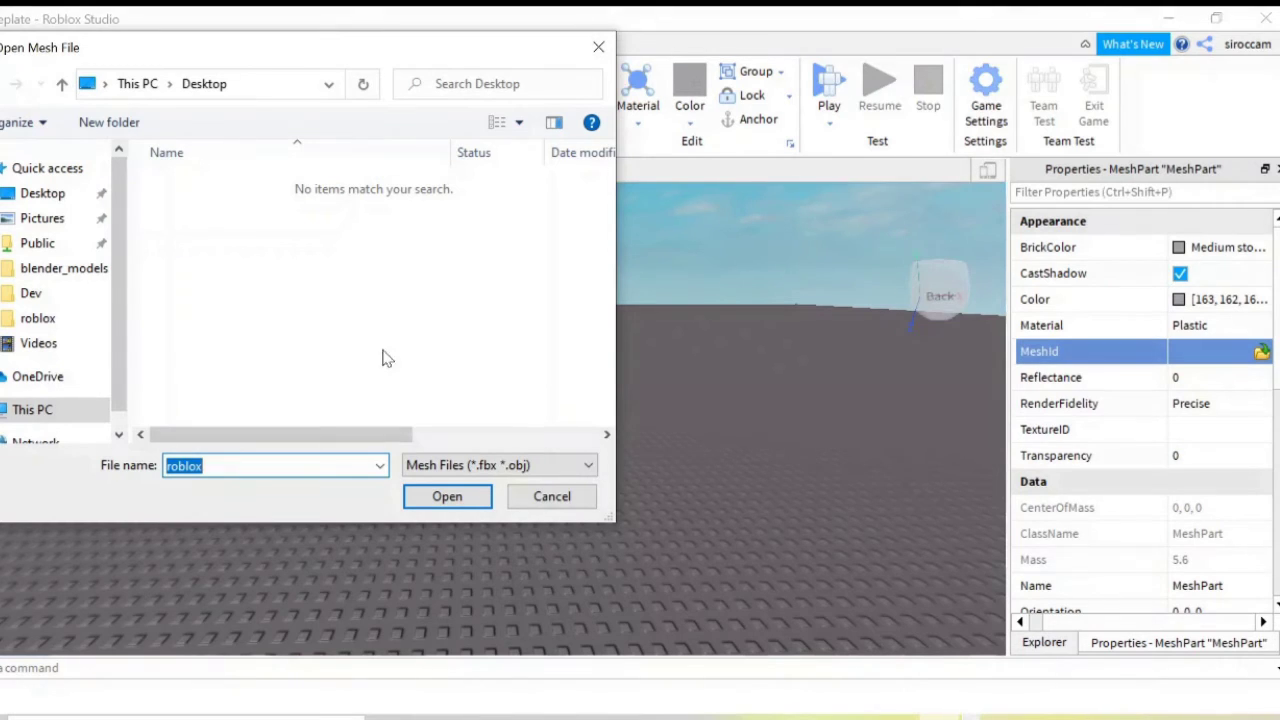
left_click(37, 243)
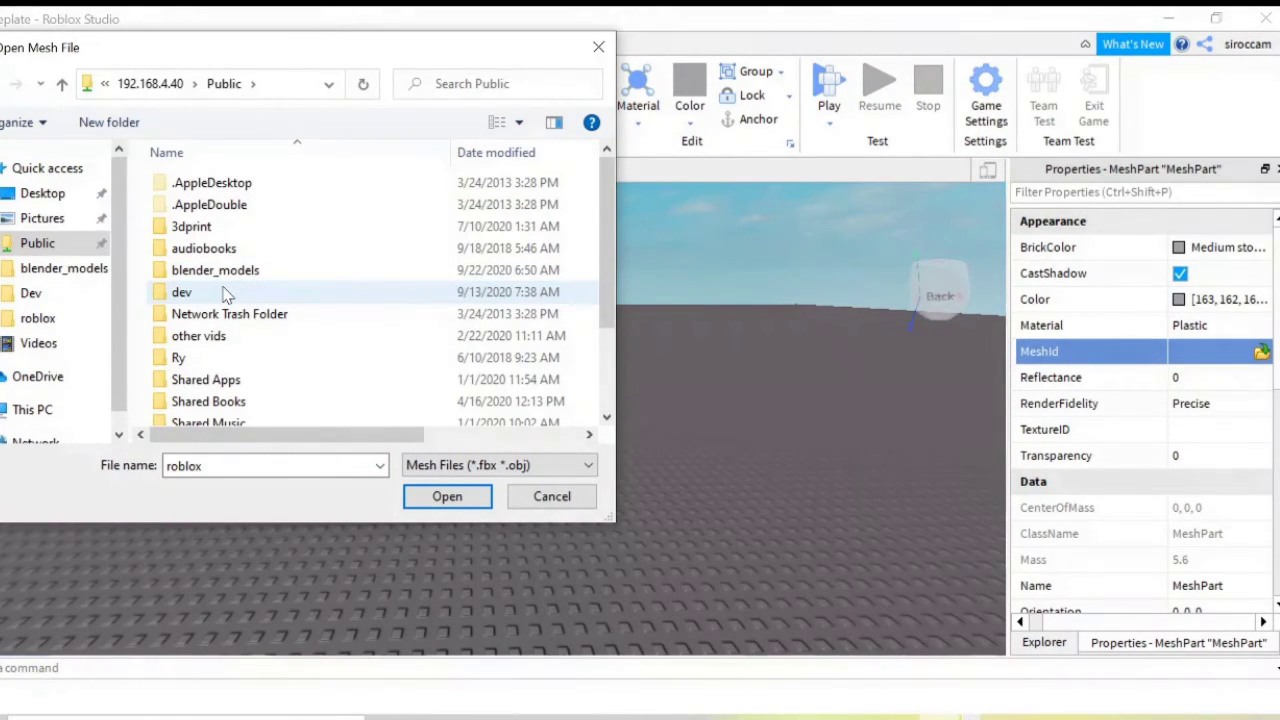
double_click(182, 292)
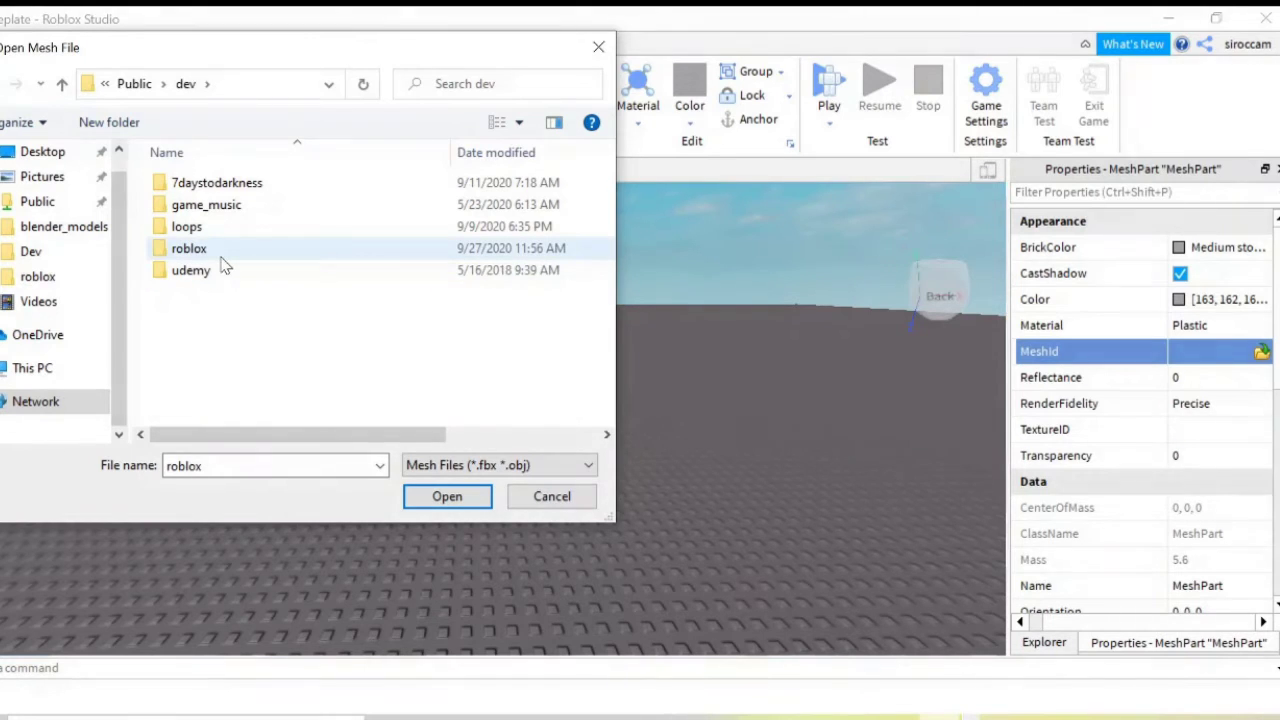
double_click(222, 257)
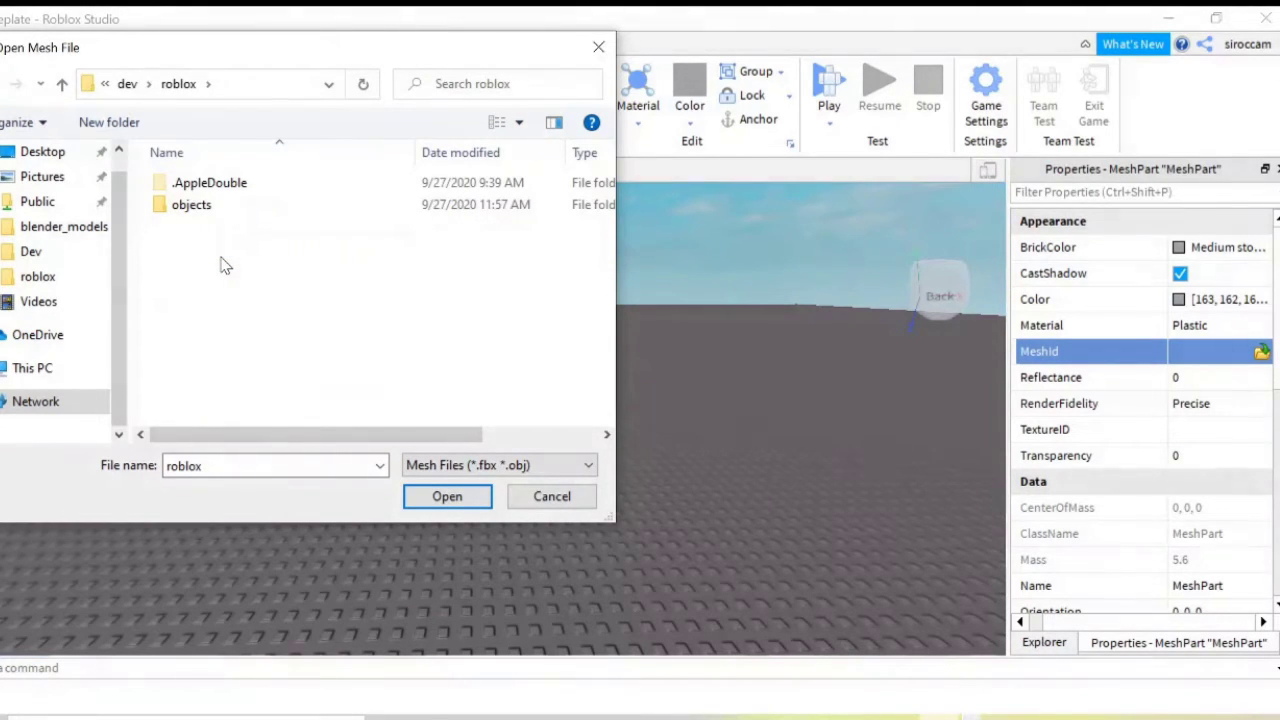
double_click(200, 205)
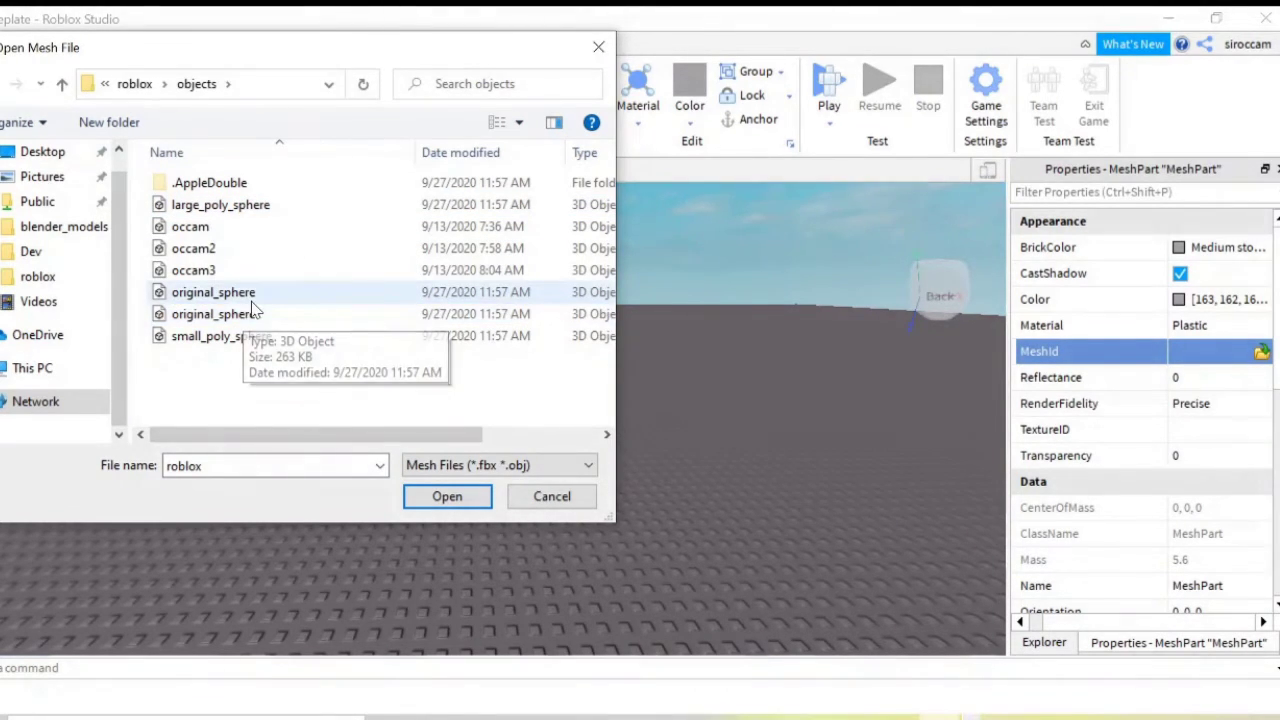
- Load the first original_sphere file (FBX) into the MeshPart, accepting both the resize and the move to its stored location
left_click(216, 293)
double_click(216, 293)
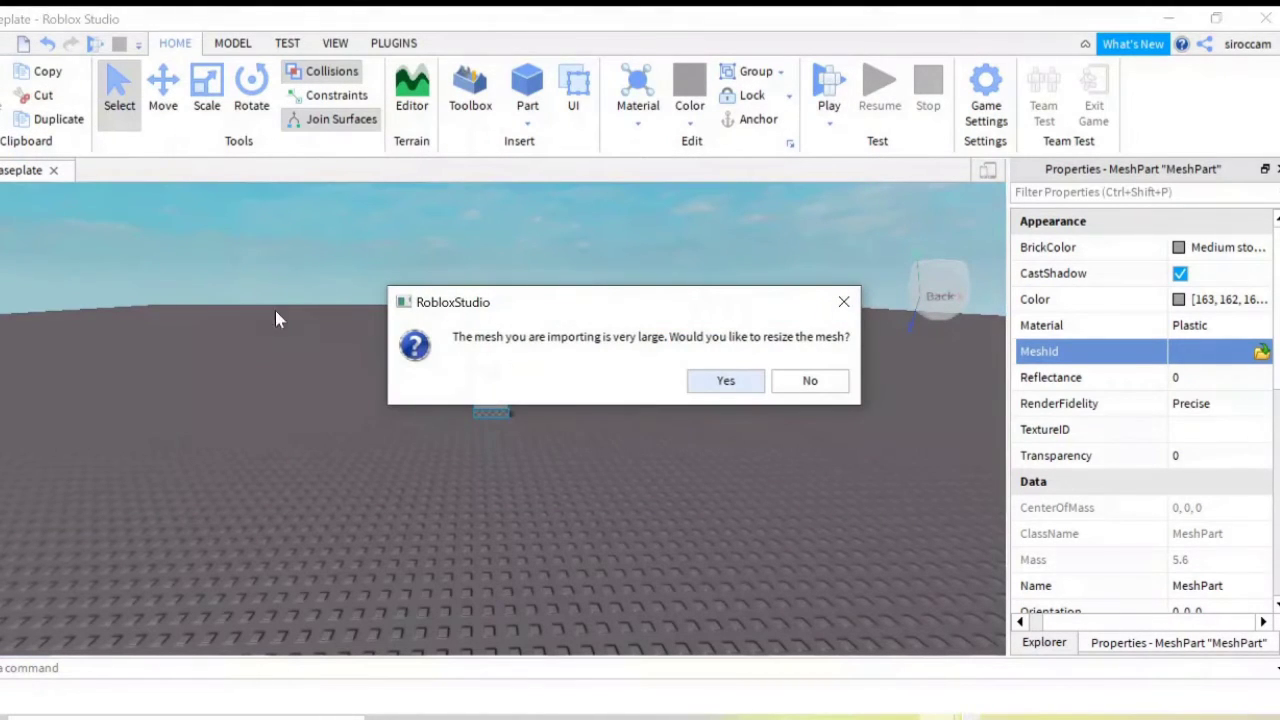
left_click(745, 388)
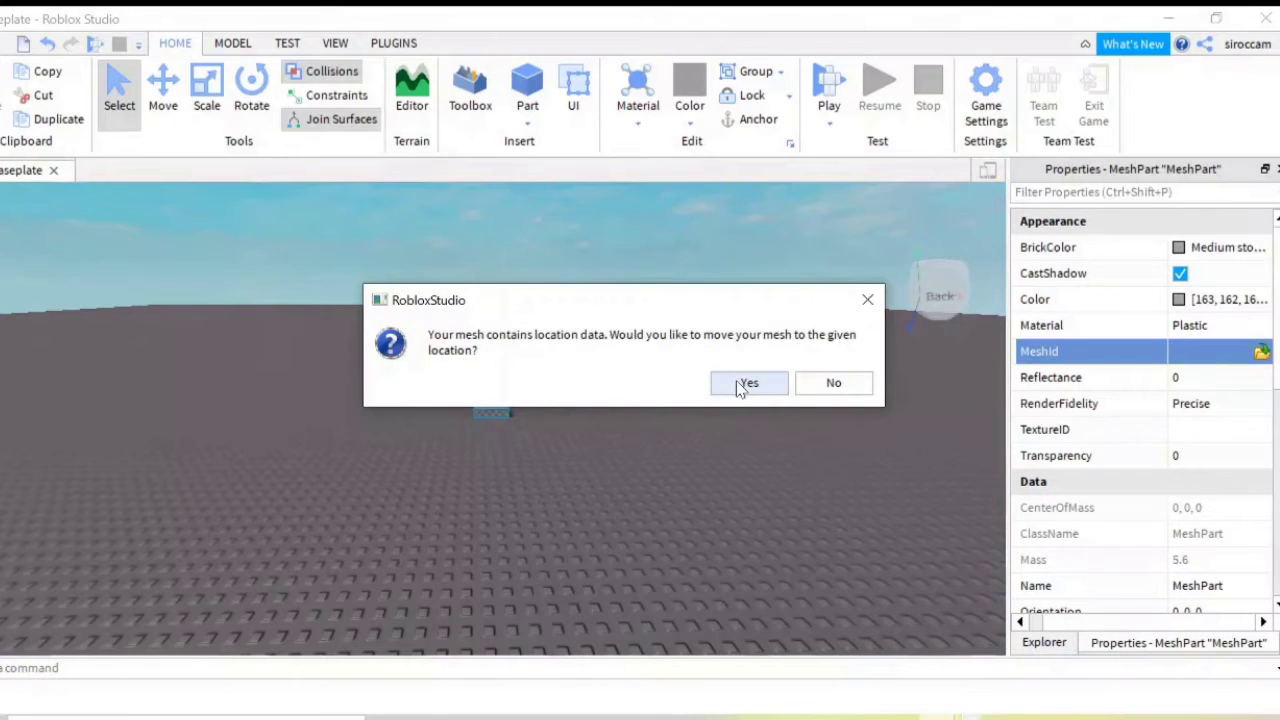
left_click(748, 384)
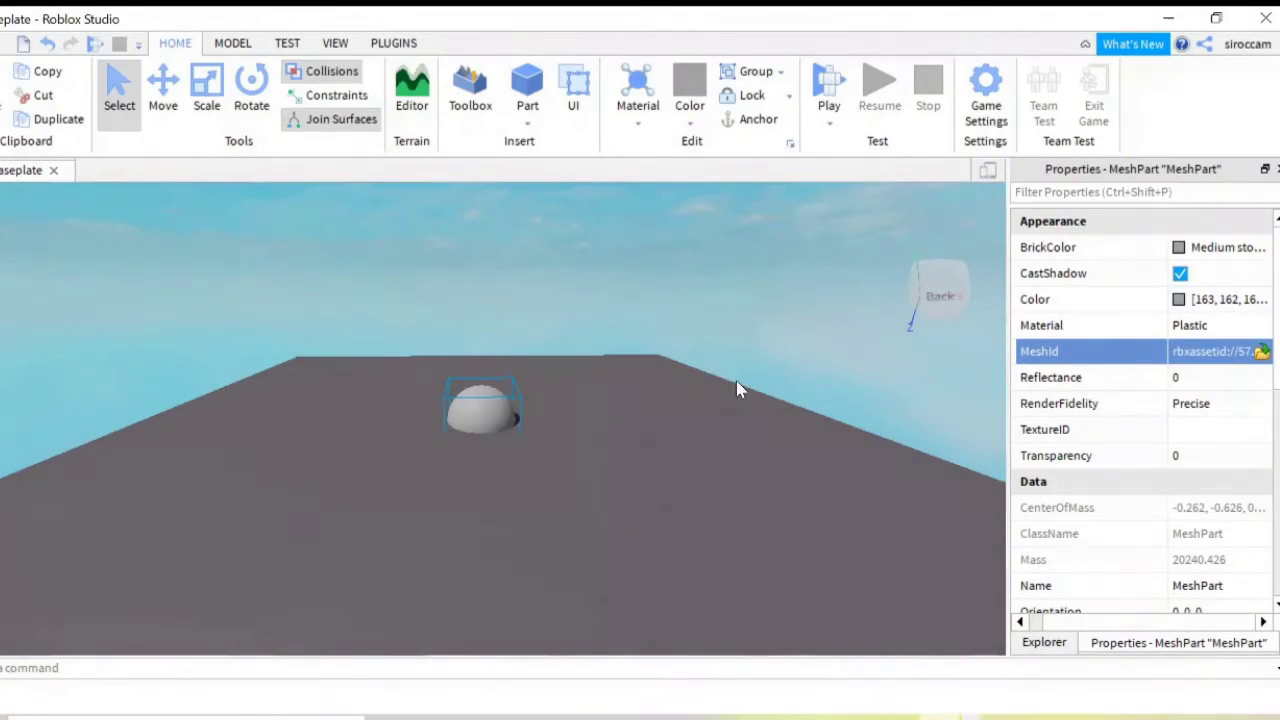
- Move the imported sphere up out of the baseplate and sideways along the red axis, to about 86, 33.5, -11
key("ctrl+2")
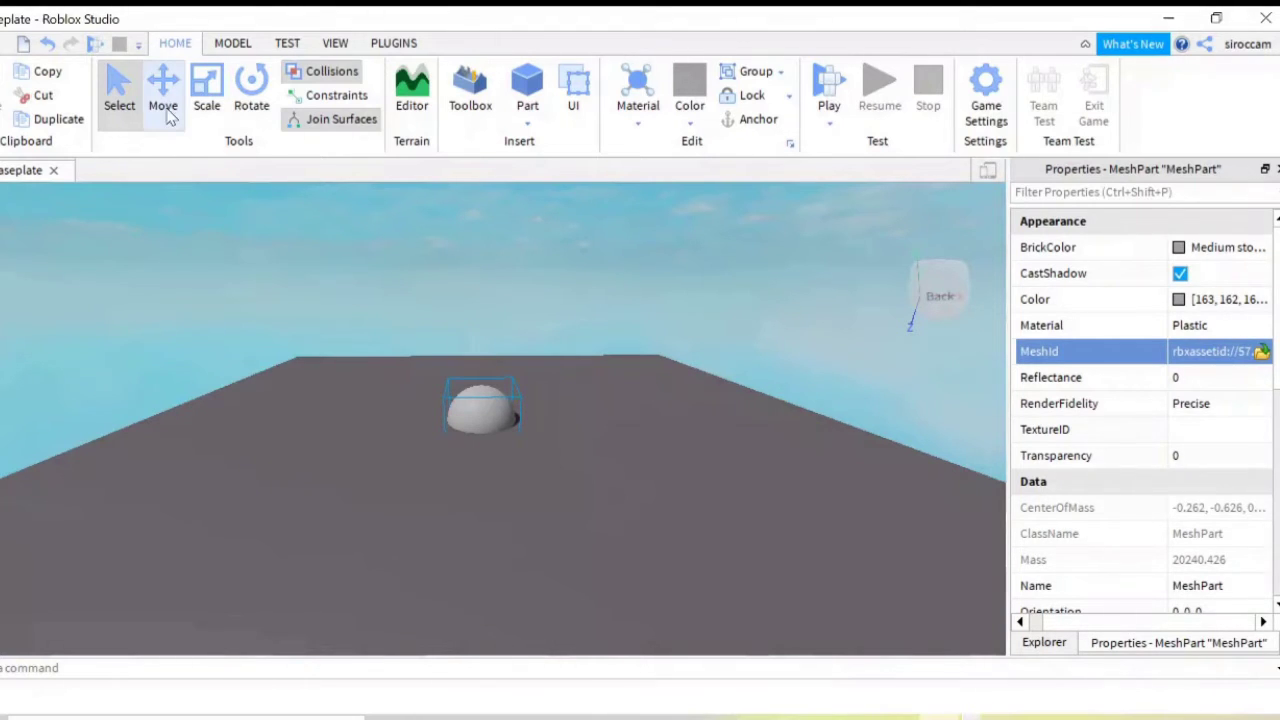
left_click_drag(475, 314, 475, 262)
left_click_drag(555, 375, 757, 389)
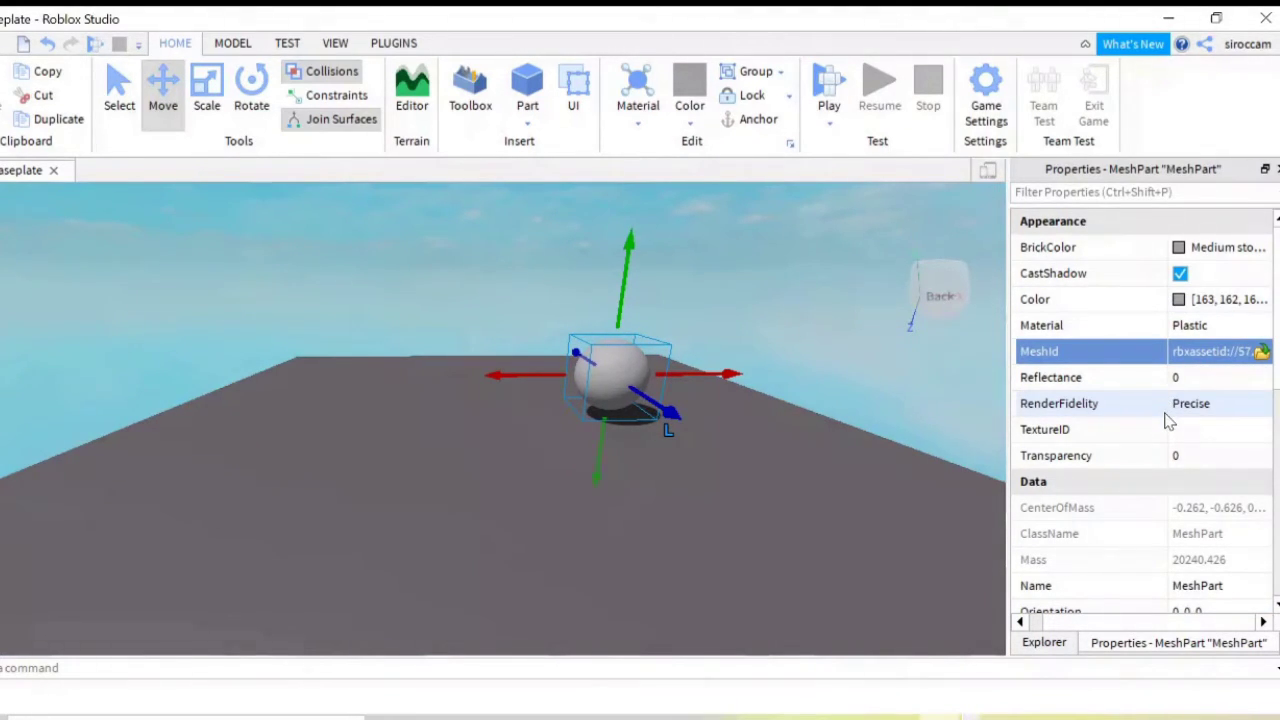
- Rename the large sphere's MeshPart as original fbx
scroll(1165, 420, "down", 3)
left_click(1198, 351)
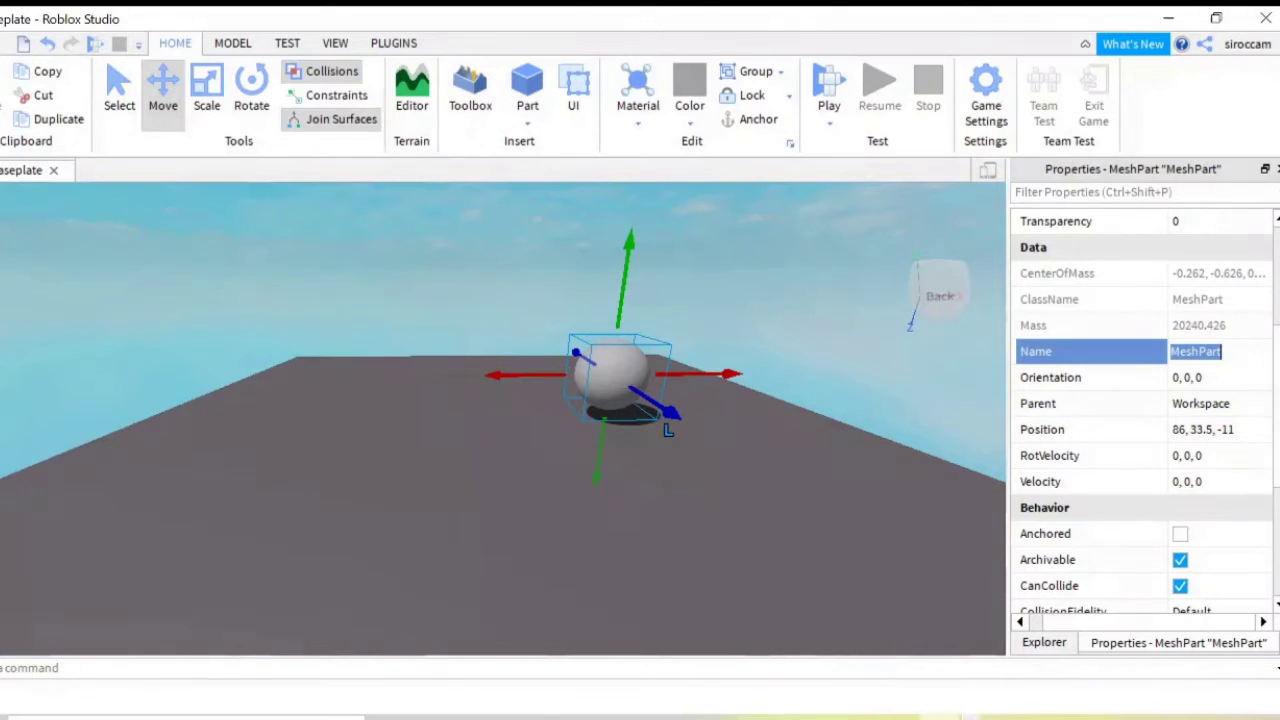
type("origna")
key("BackSpace")
key("BackSpace")
key("BackSpace")
key("BackSpace")
type("inal fbx")
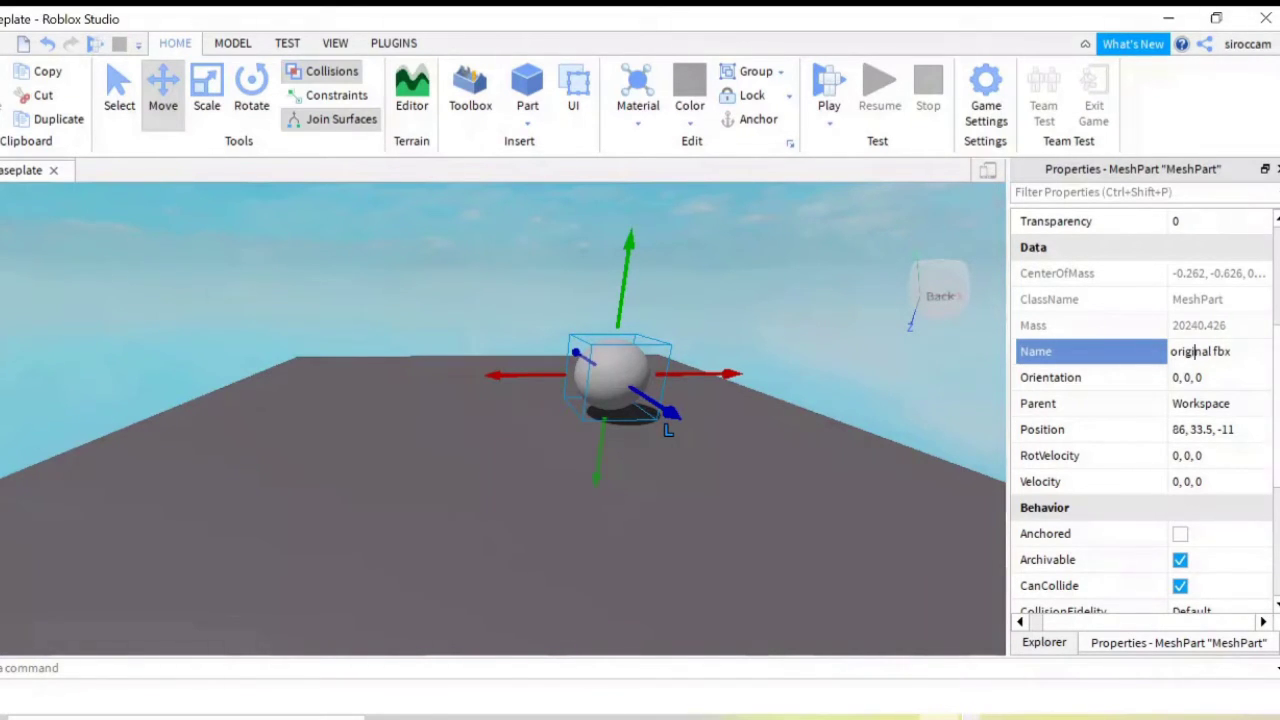
key("Return")
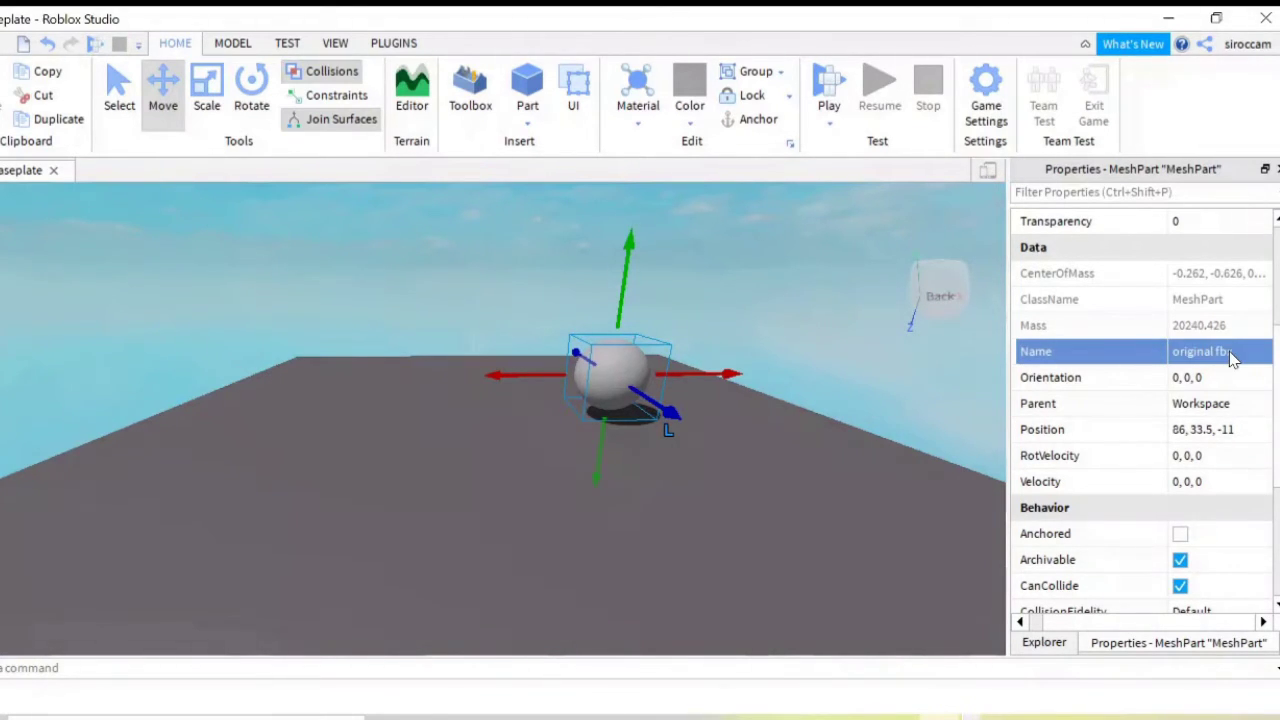
- Insert a second MeshPart into the Workspace
left_click(1044, 642)
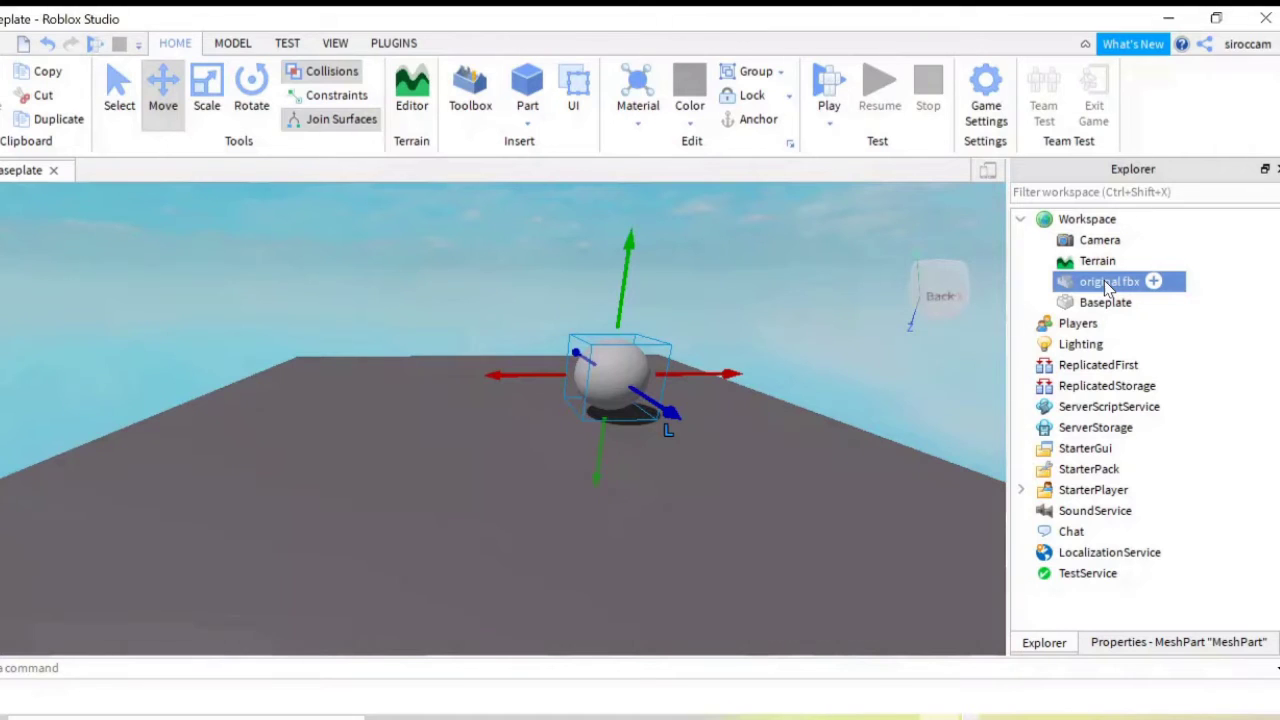
left_click(1133, 219)
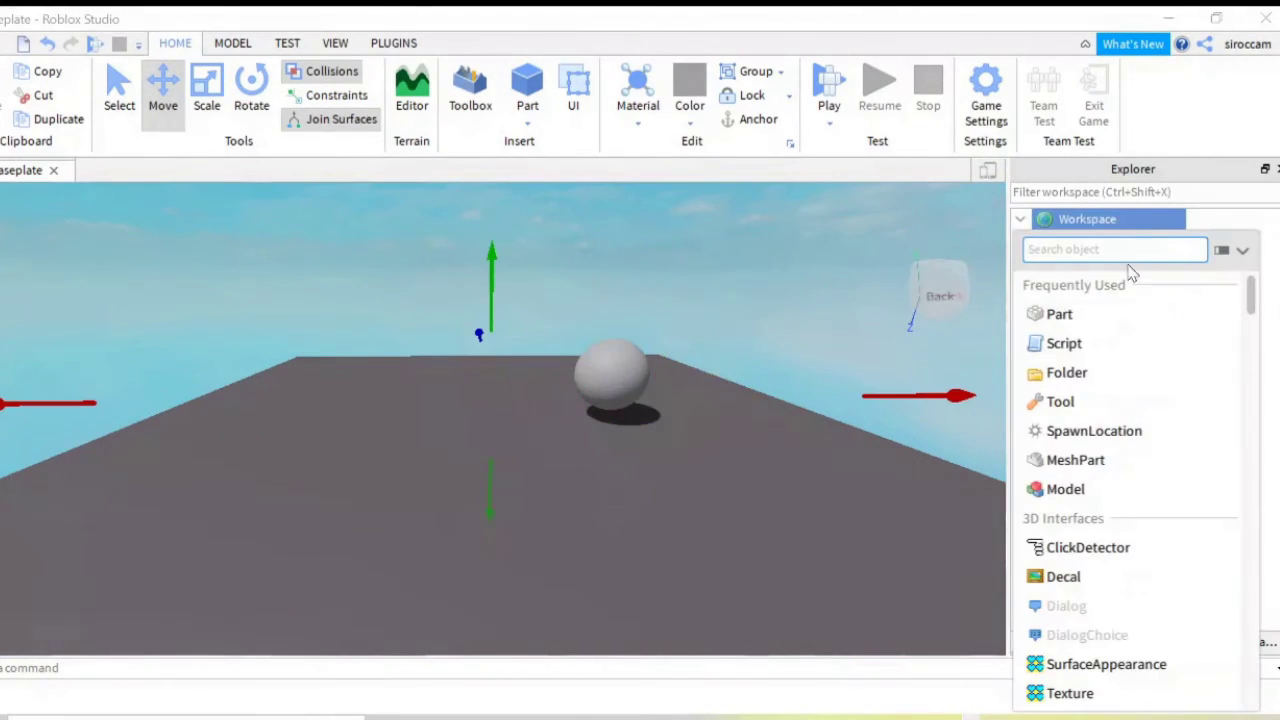
key("Escape")
- Load the second original_sphere file (OBJ) into the new MeshPart, accepting the move to its stored location
scroll(730, 505, "up", 5)
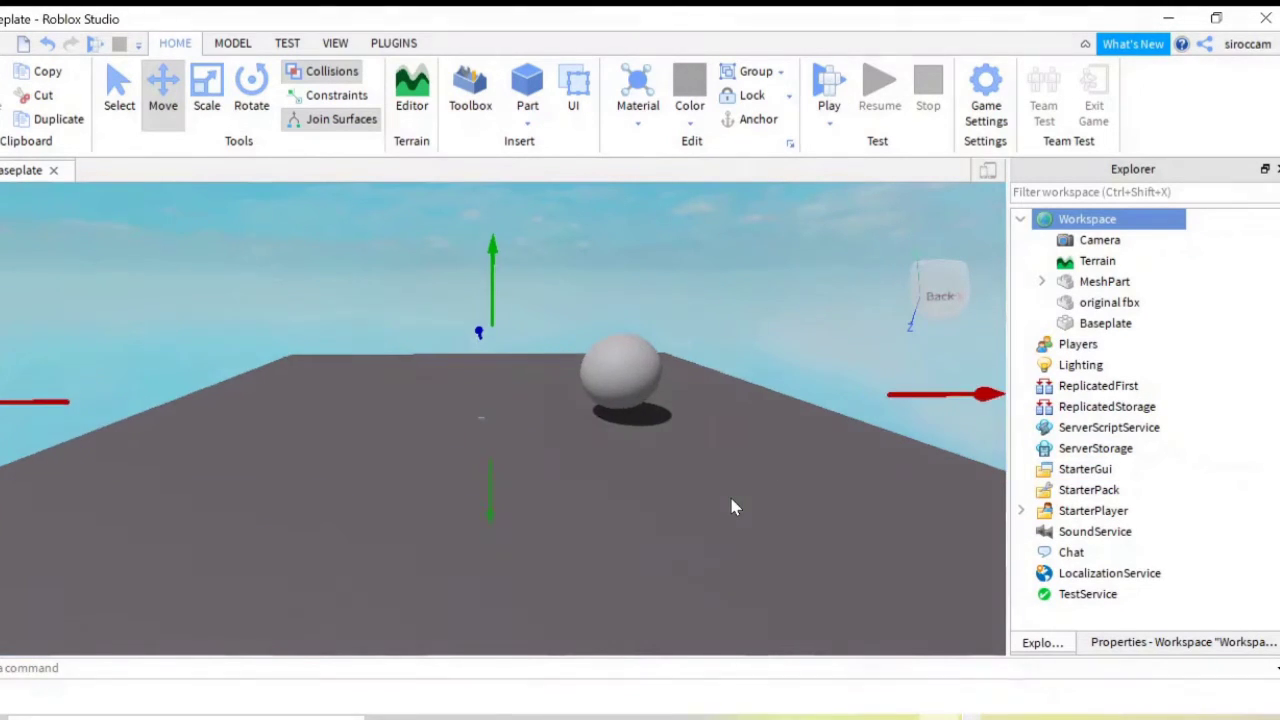
scroll(726, 508, "up", 2)
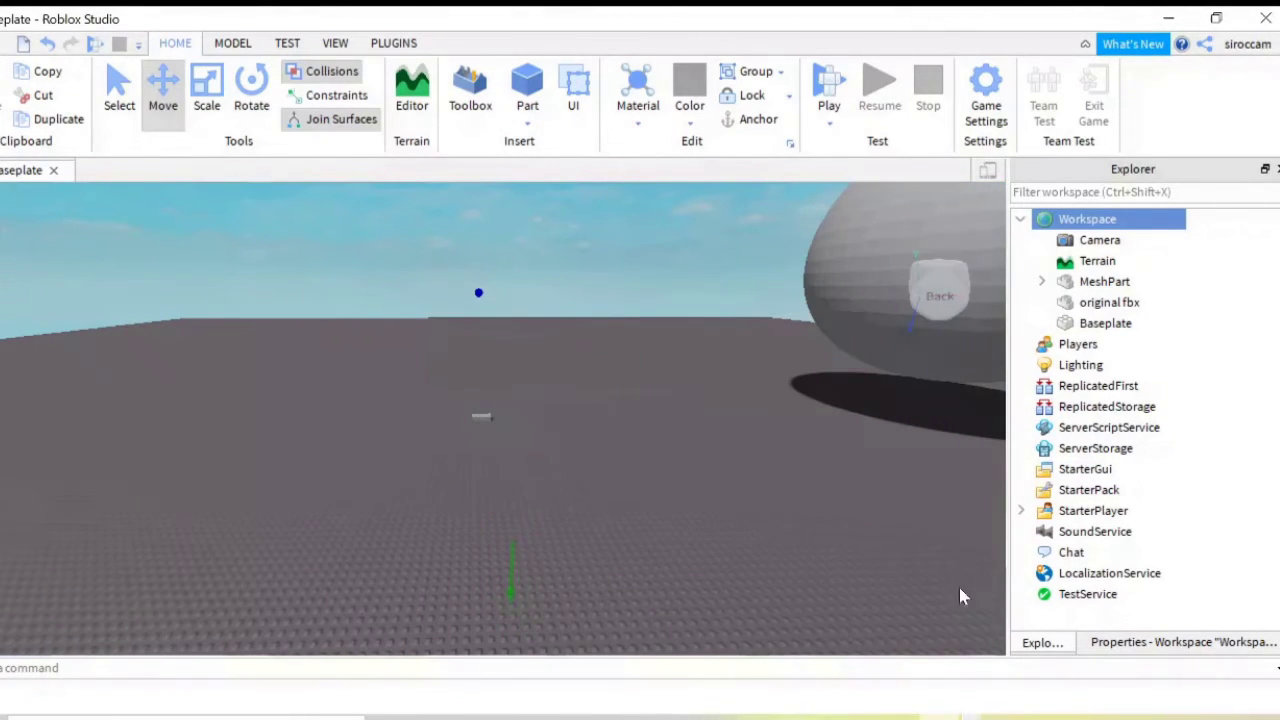
left_click(1120, 645)
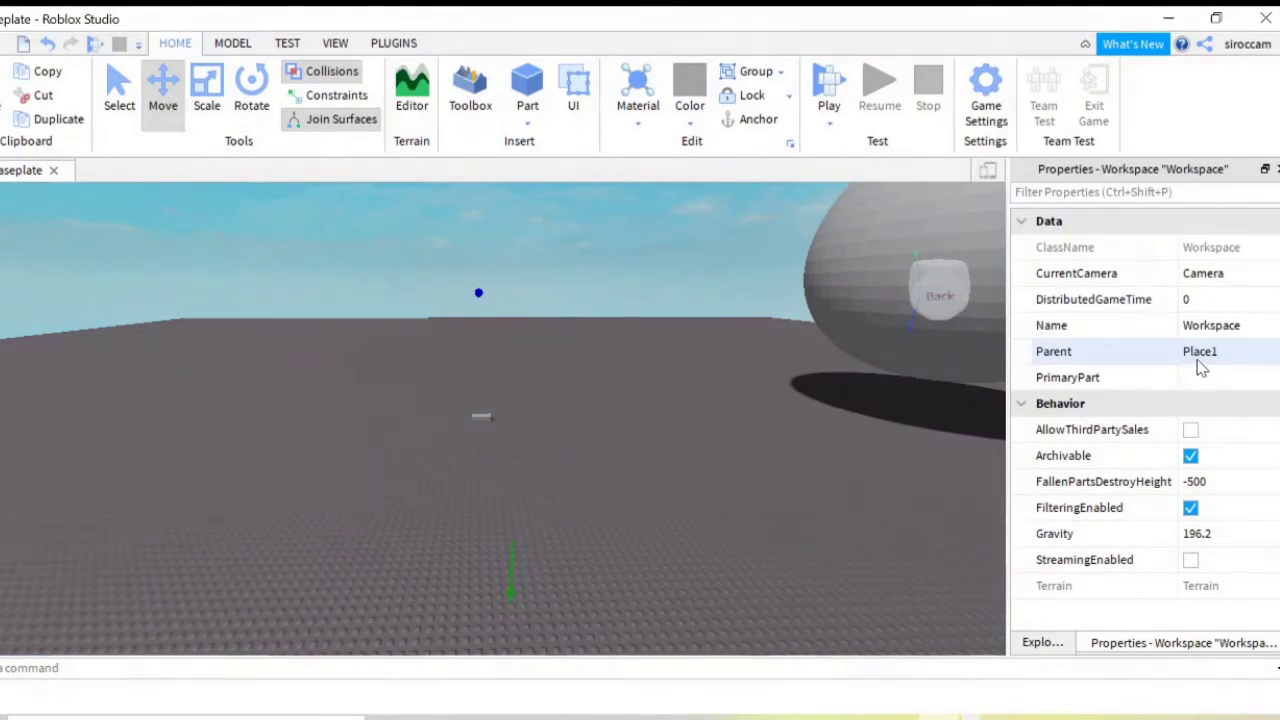
left_click(481, 416)
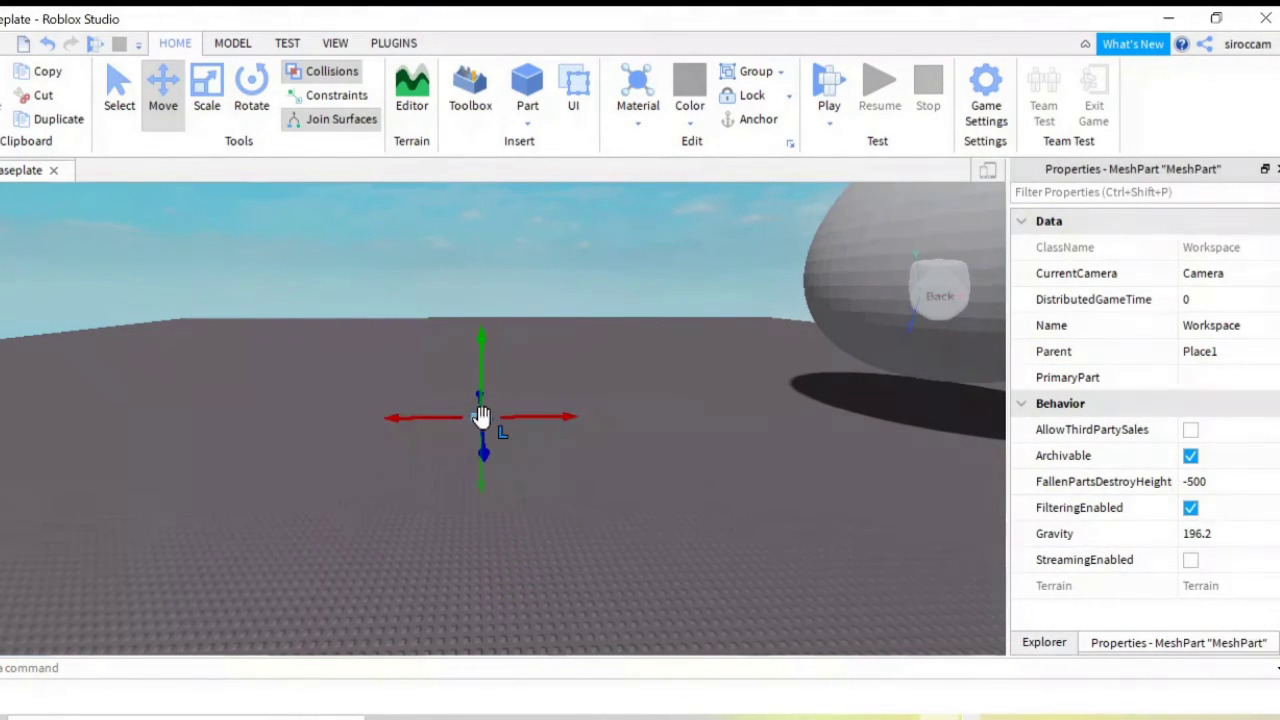
left_click(1247, 362)
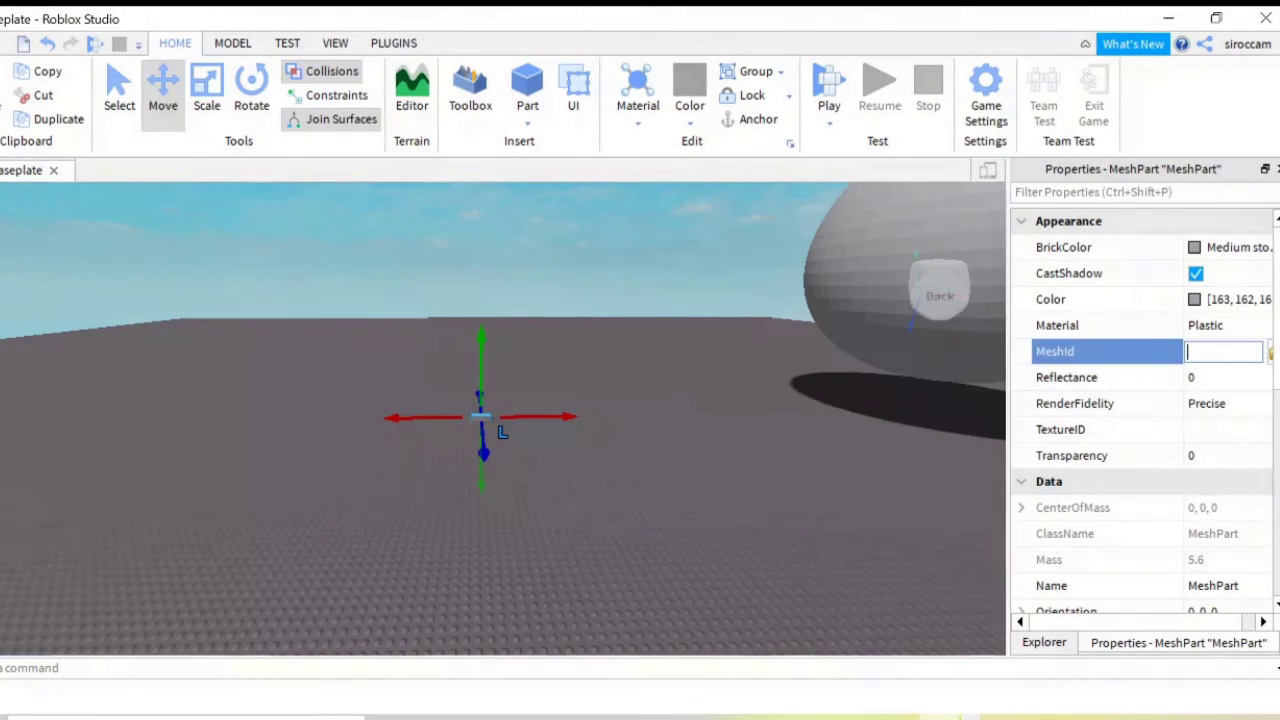
left_click(1261, 354)
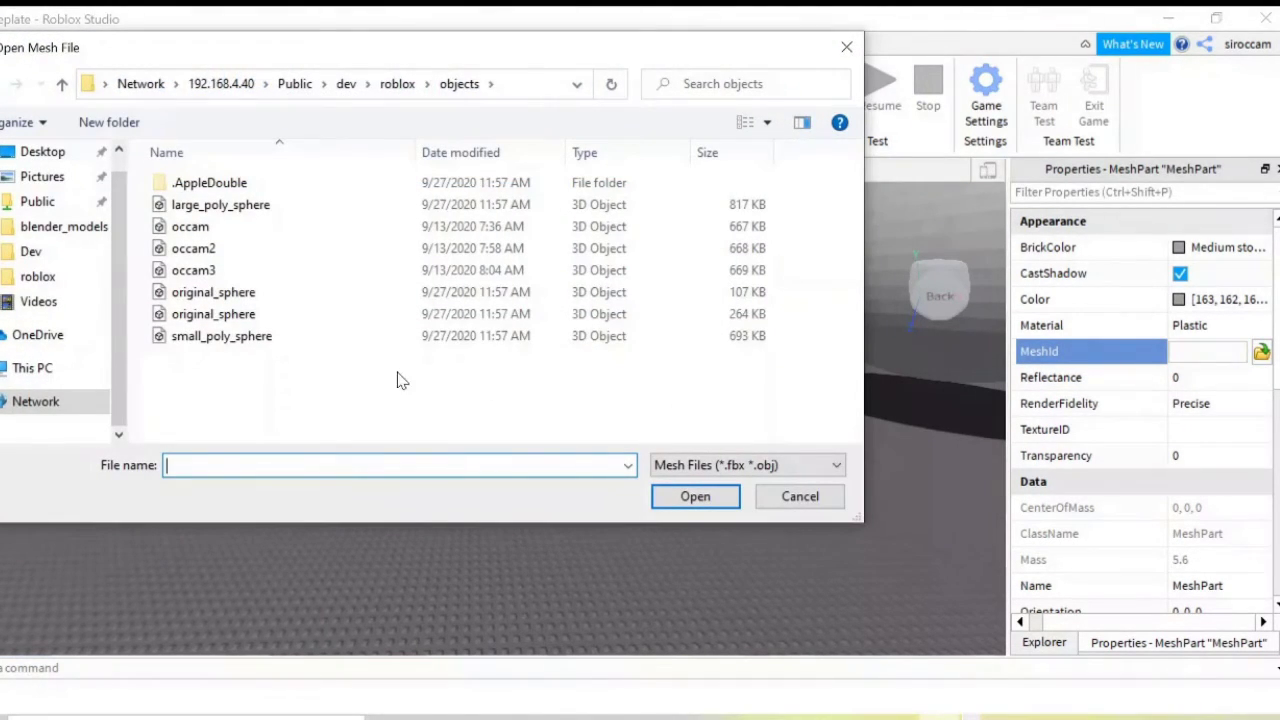
double_click(248, 315)
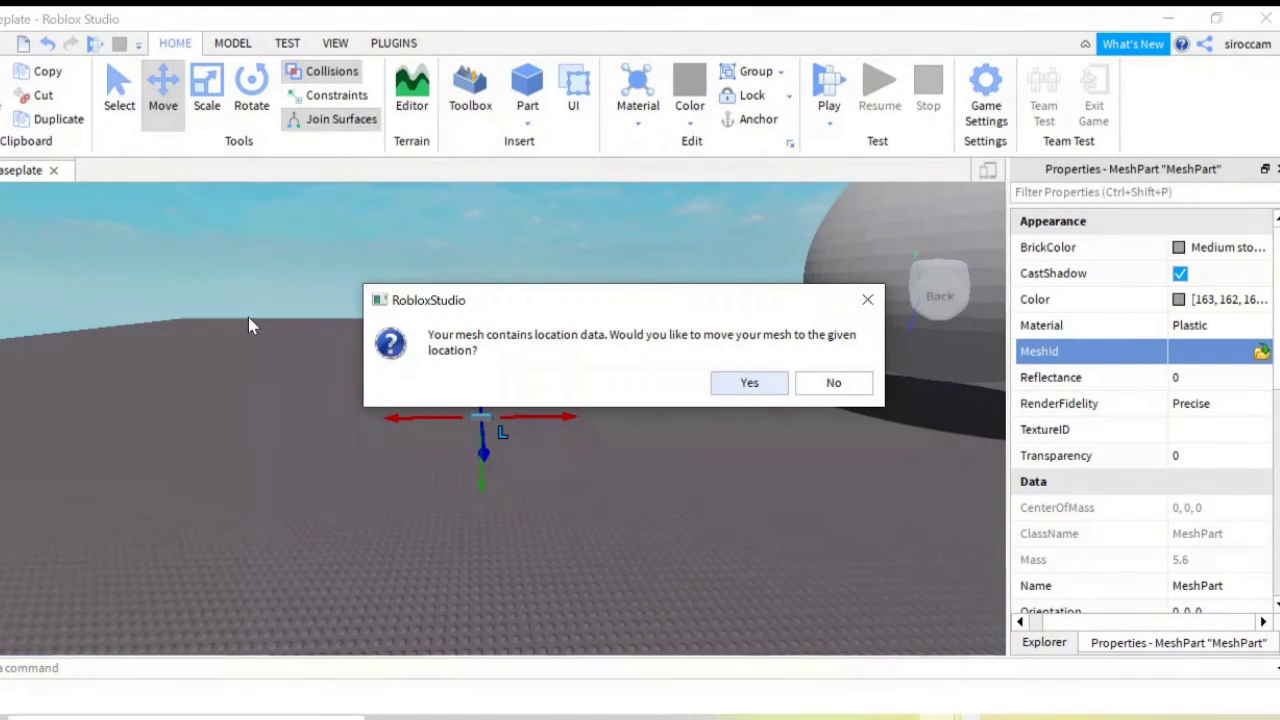
left_click(745, 382)
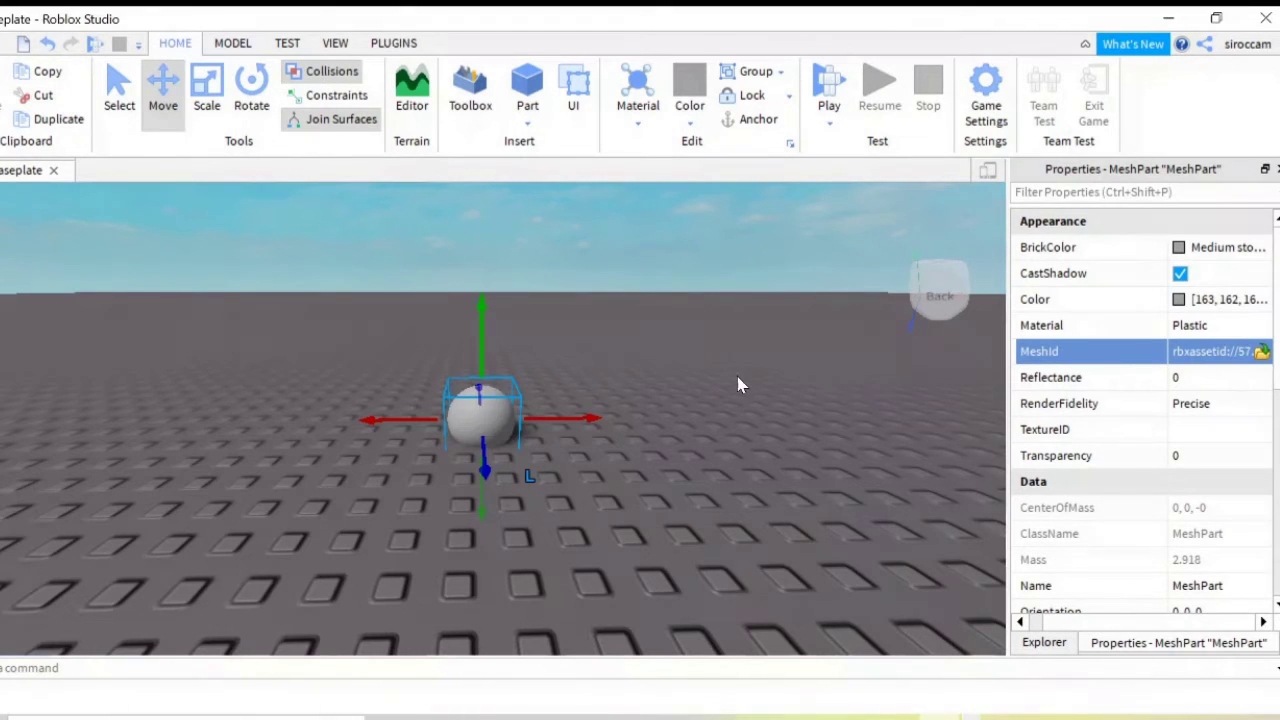
- Raise the small sphere slightly so that it sits above the baseplate, and deselect it
key("f")
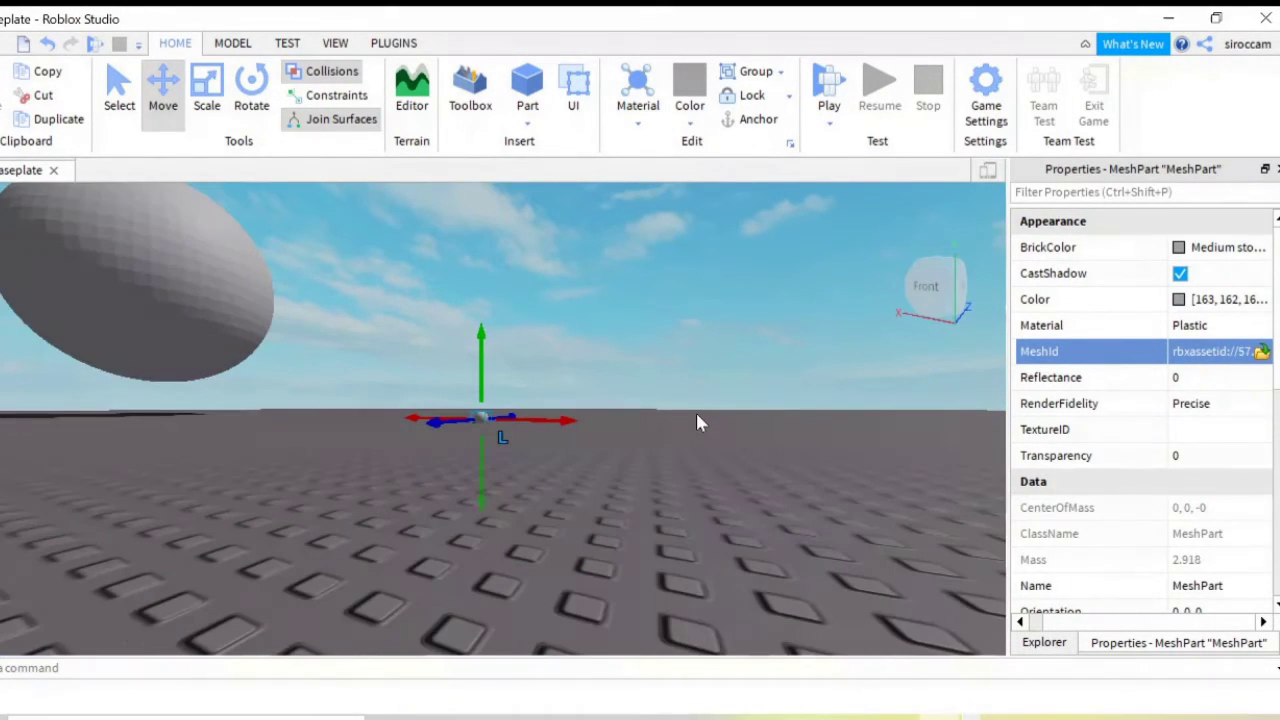
scroll(696, 415, "up", 2)
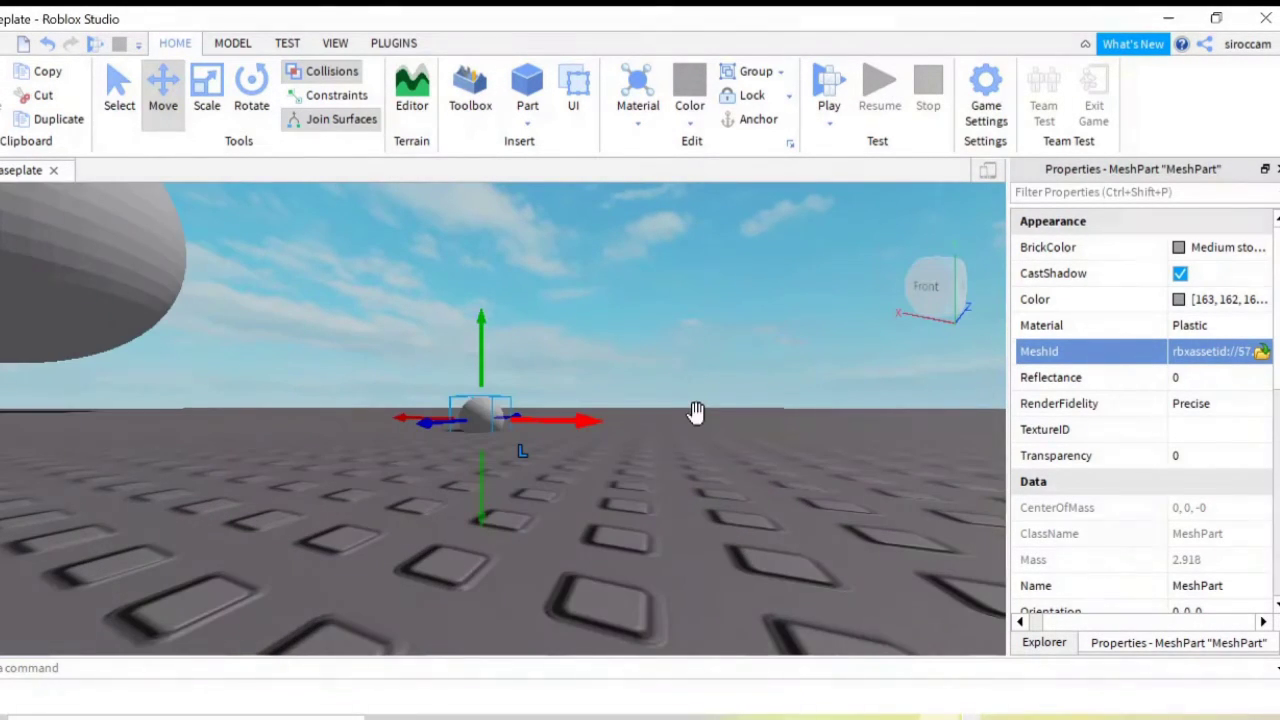
left_click_drag(482, 335, 483, 315)
key("d")
key("e")
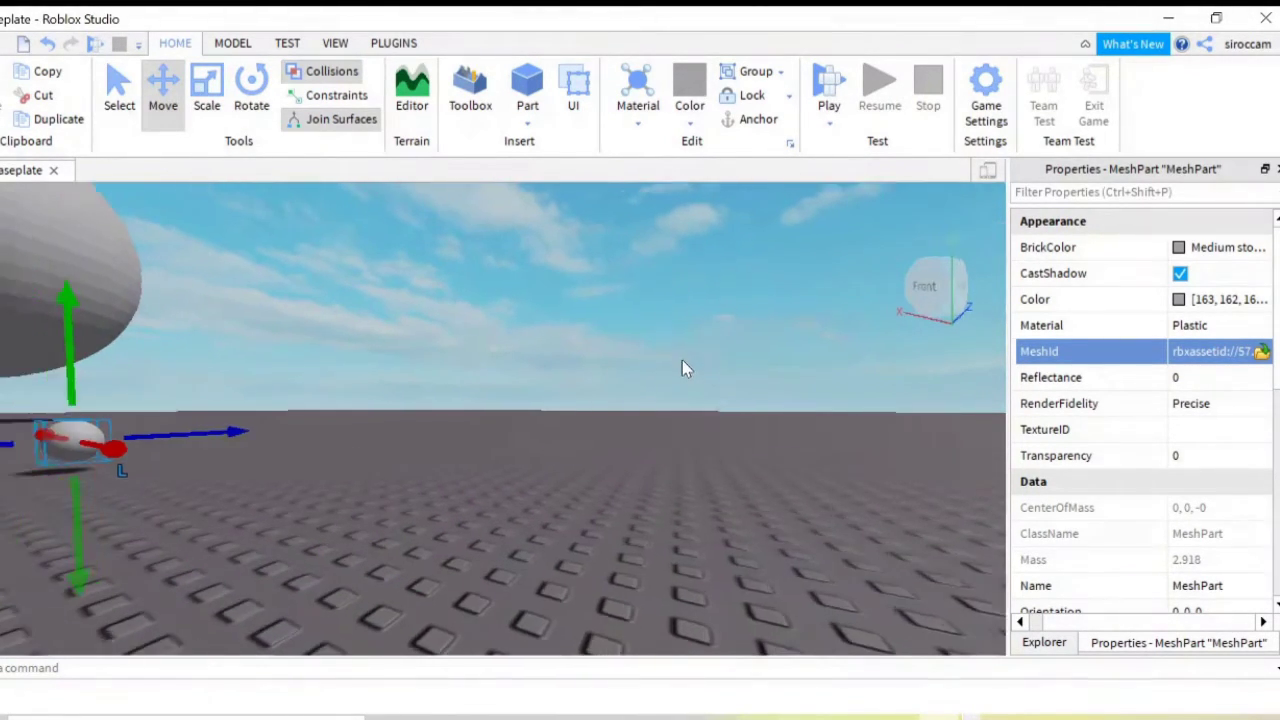
key("f")
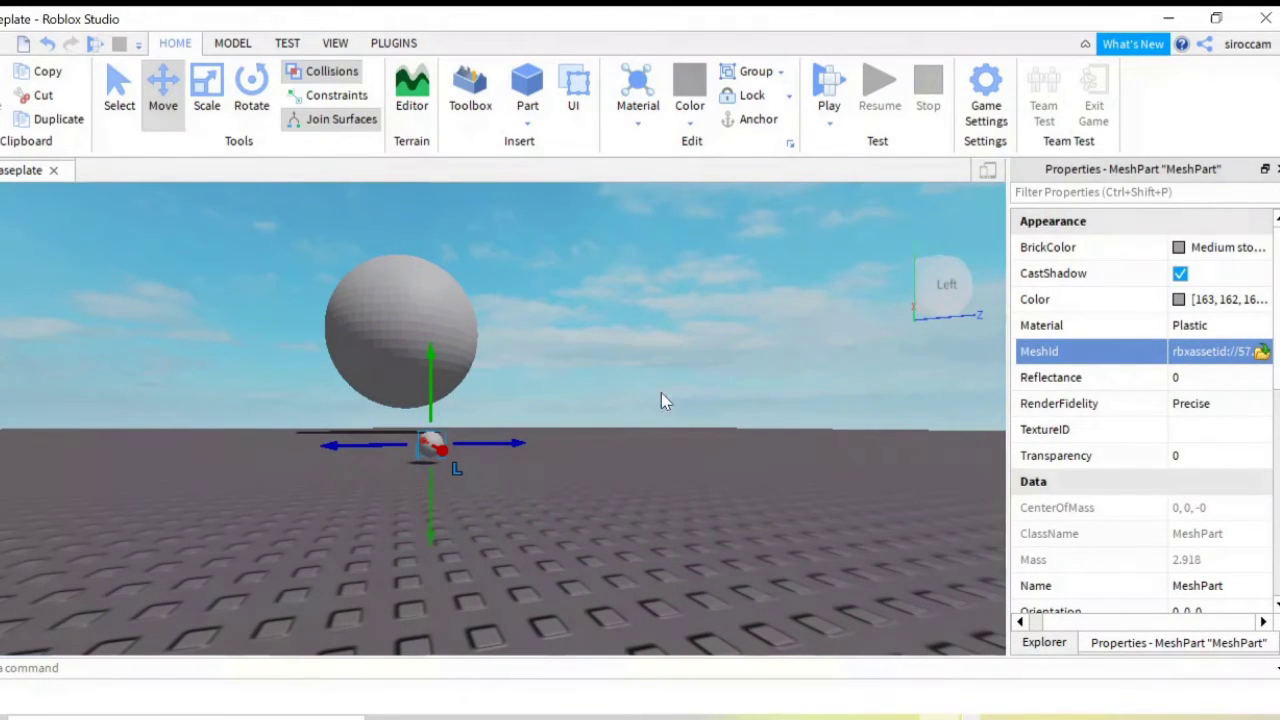
left_click(651, 410)
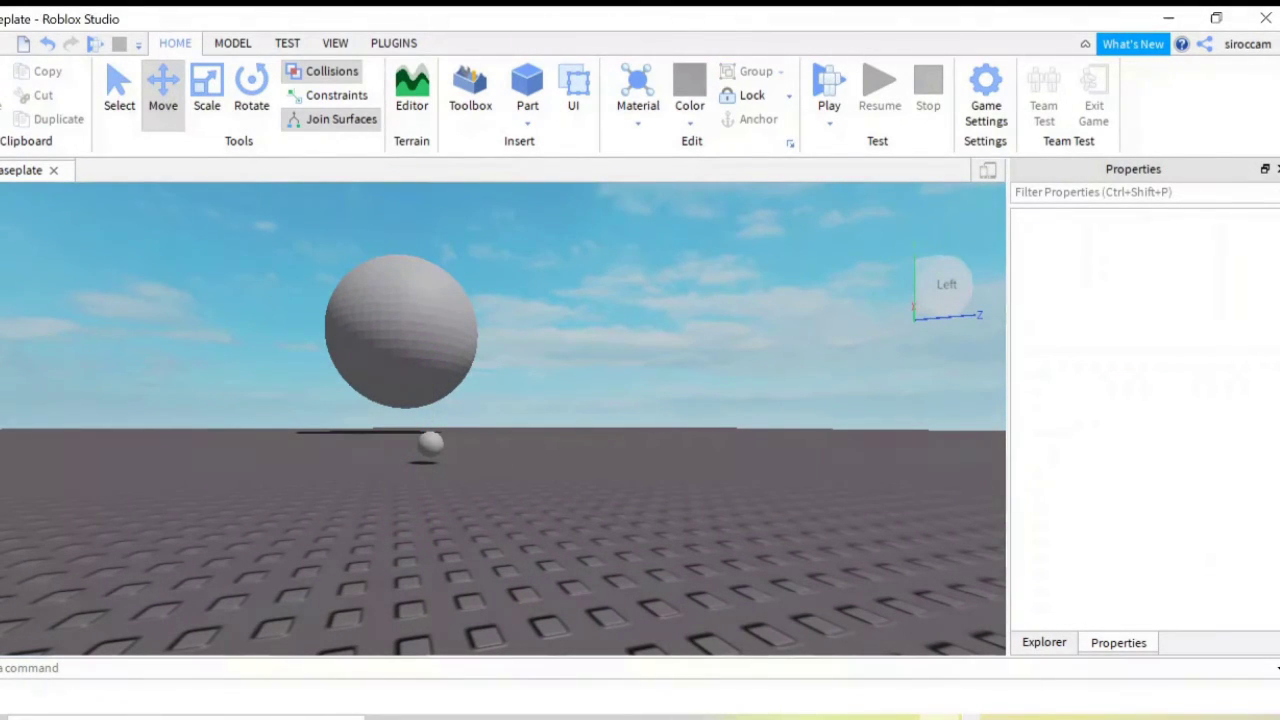
- Rename the small sphere's MeshPart as original obj
left_click(1058, 642)
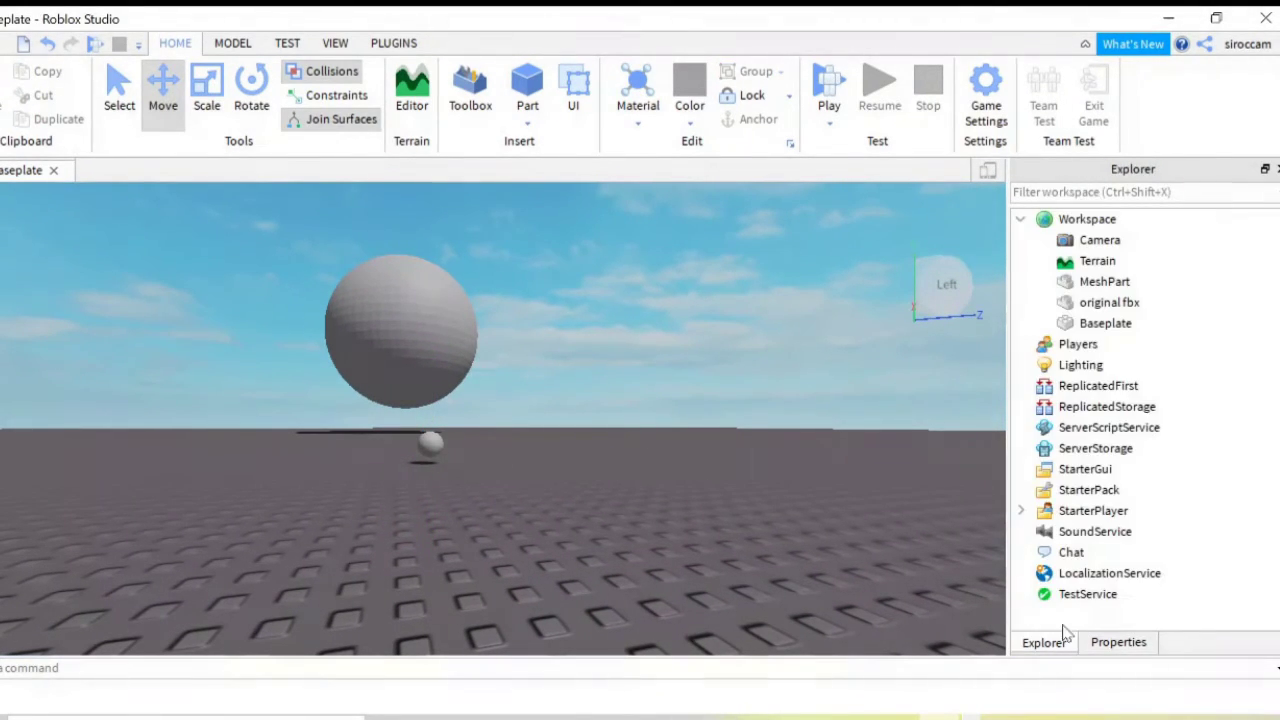
left_click(1103, 283)
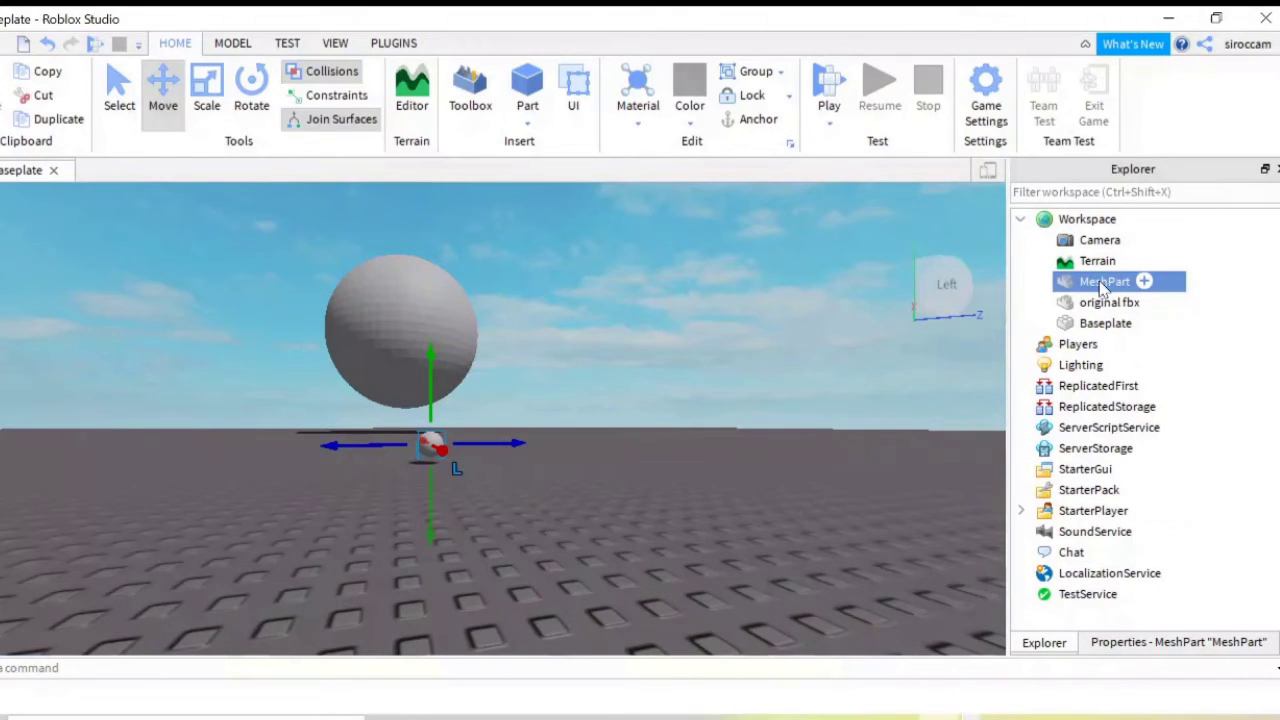
right_click(1103, 285)
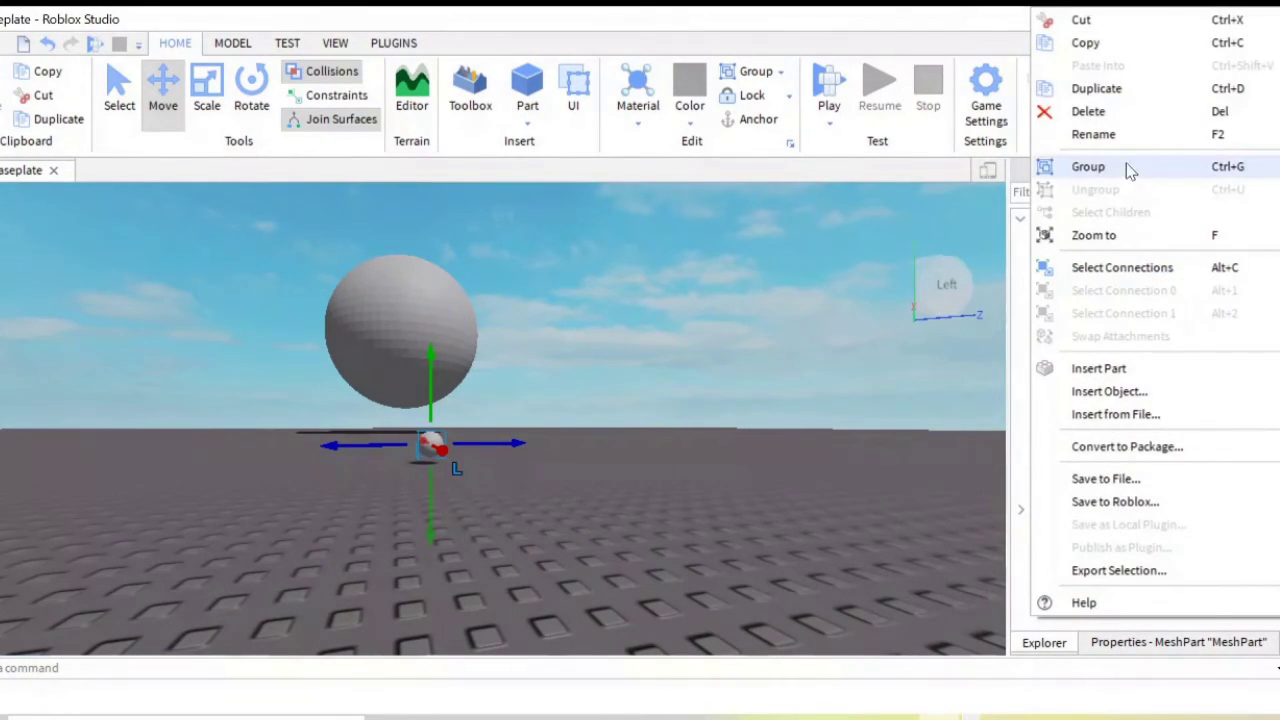
left_click(1094, 134)
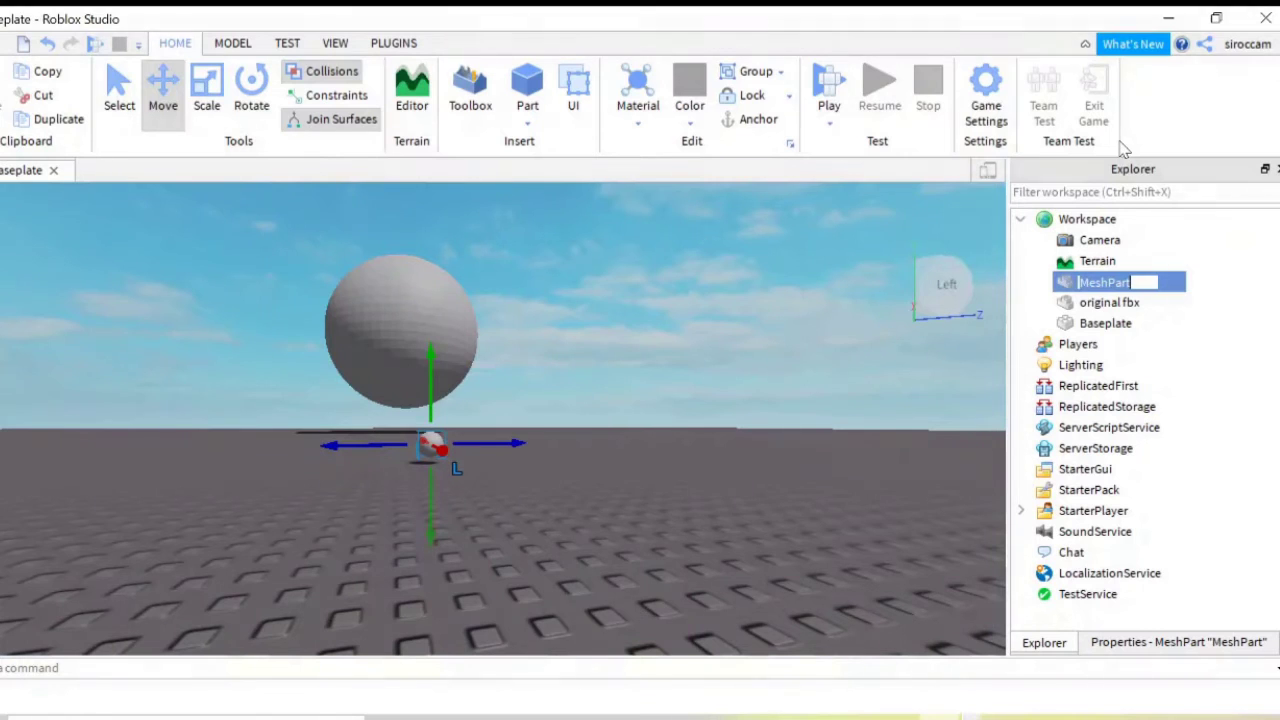
type("original")
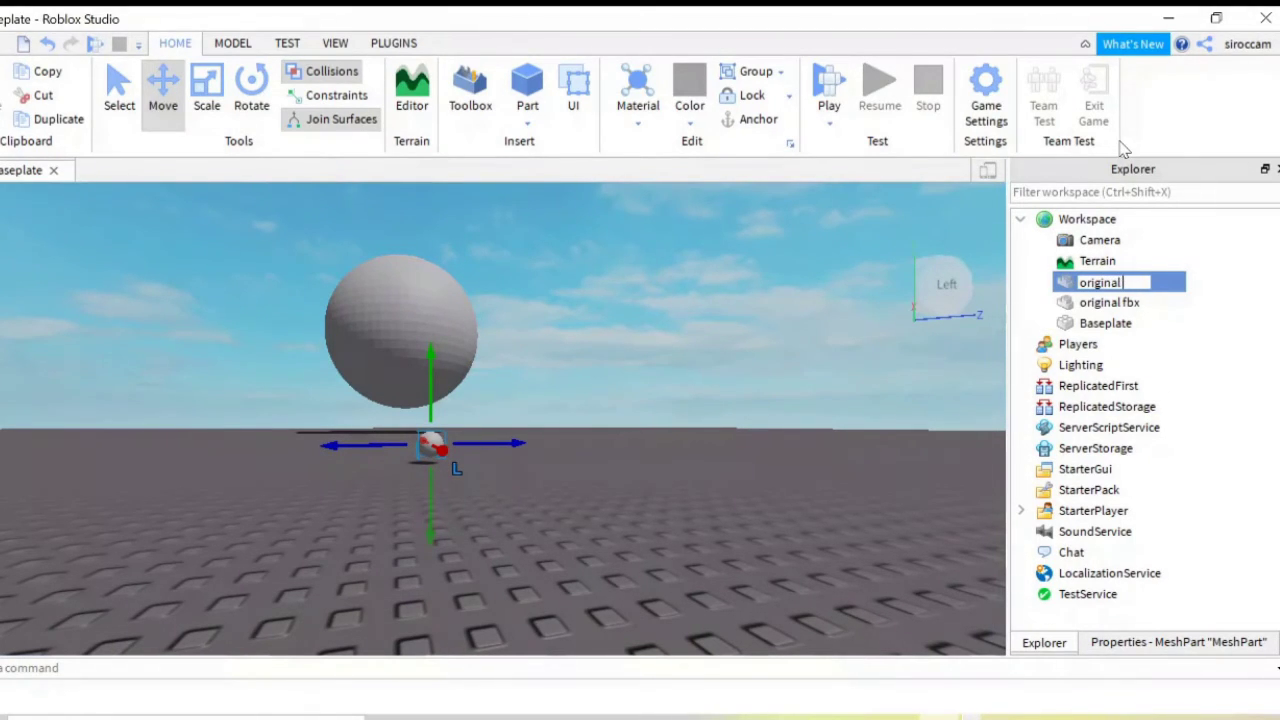
type(" ojb")
key("Return")
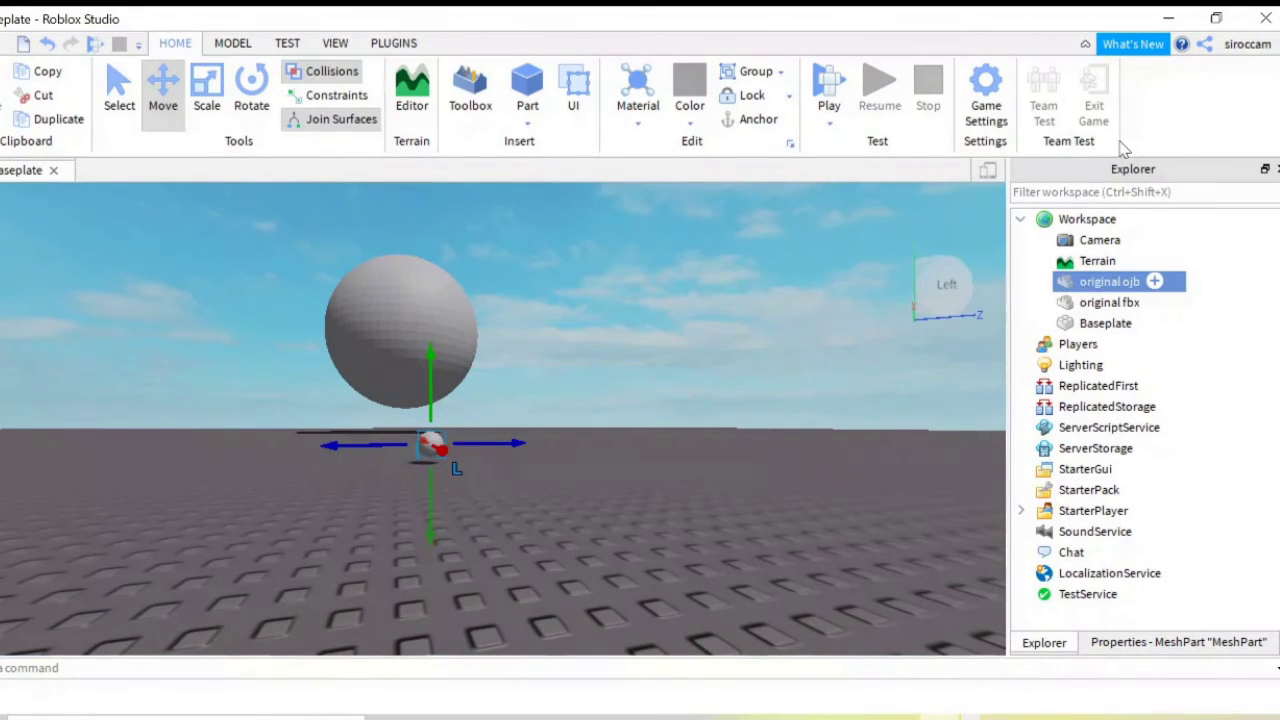
right_click(1117, 282)
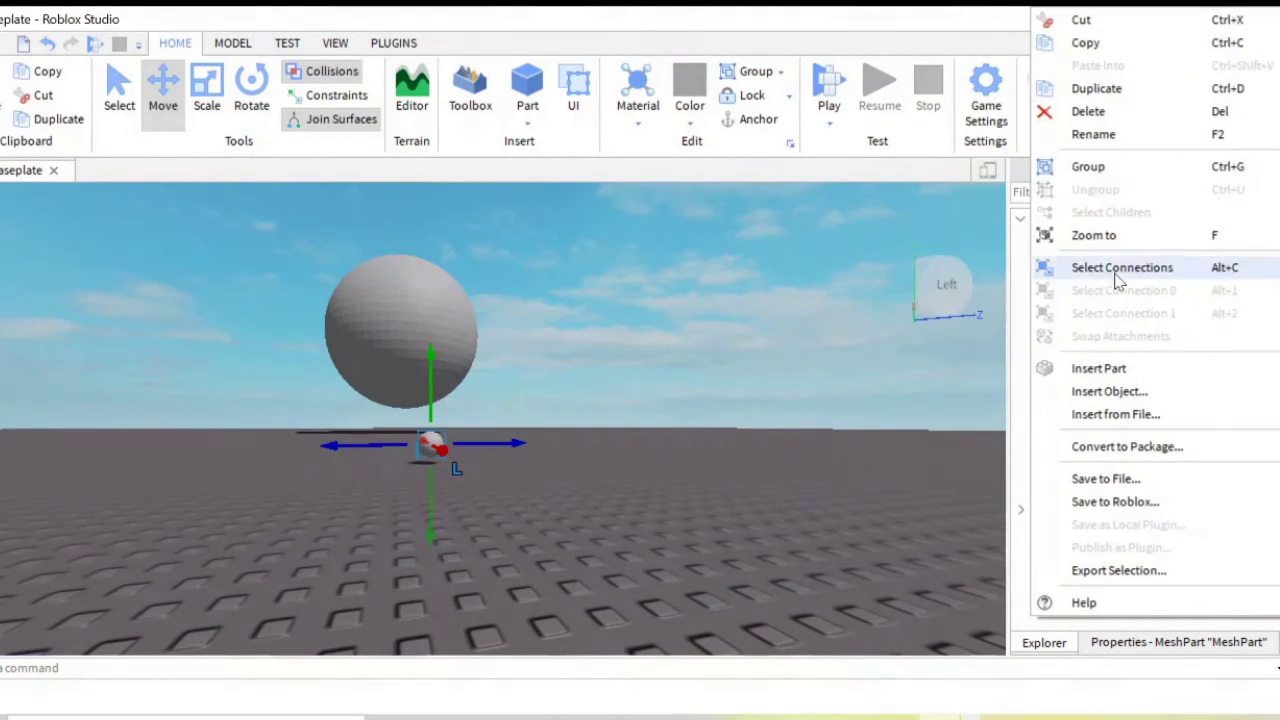
left_click(1090, 134)
left_click(1140, 282)
key("BackSpace")
key("BackSpace")
type("bj")
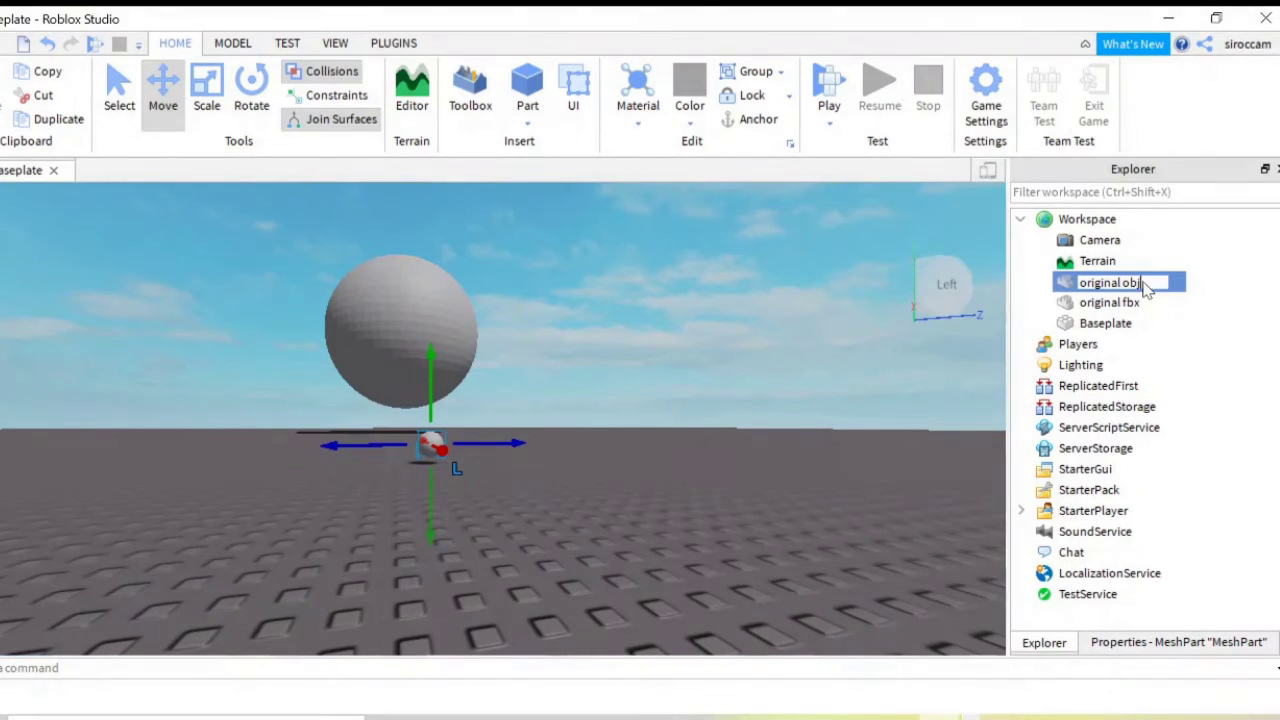
key("Return")
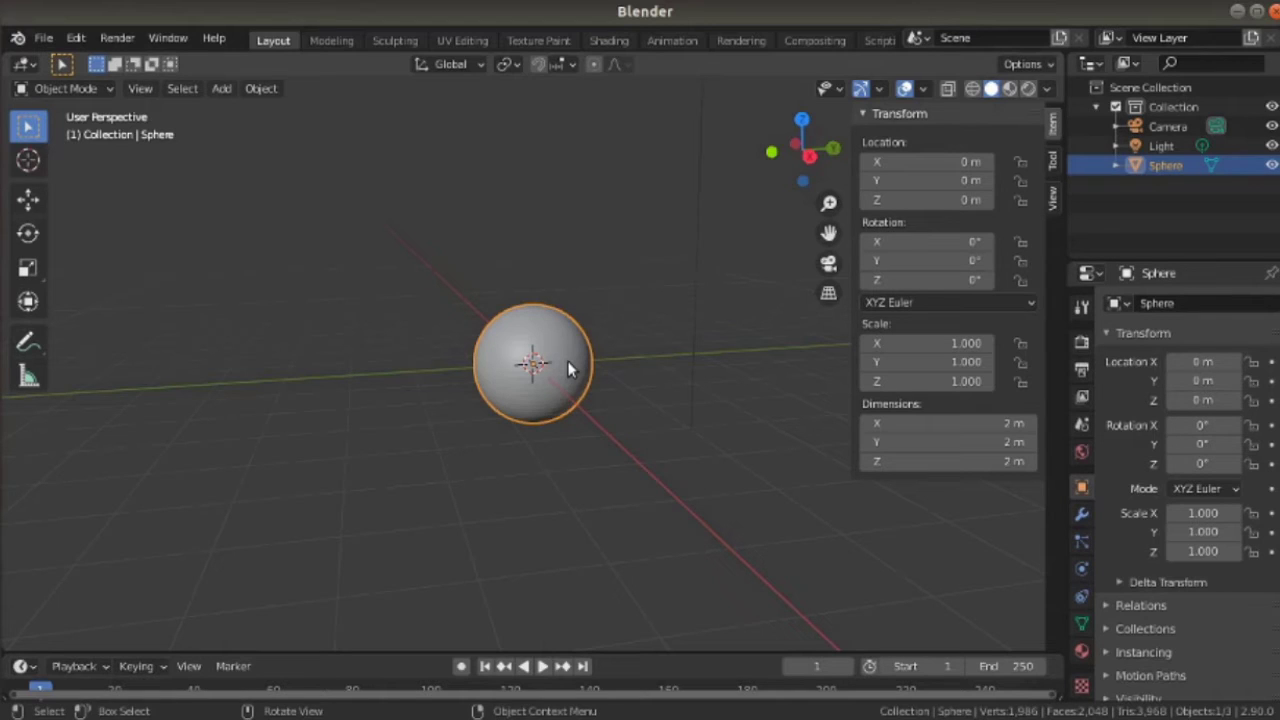
- In Blender, duplicate the sphere, place the copy beside it at about 1.97 m along Y, and set the copy's Z location to 0 m
key("shift+d")
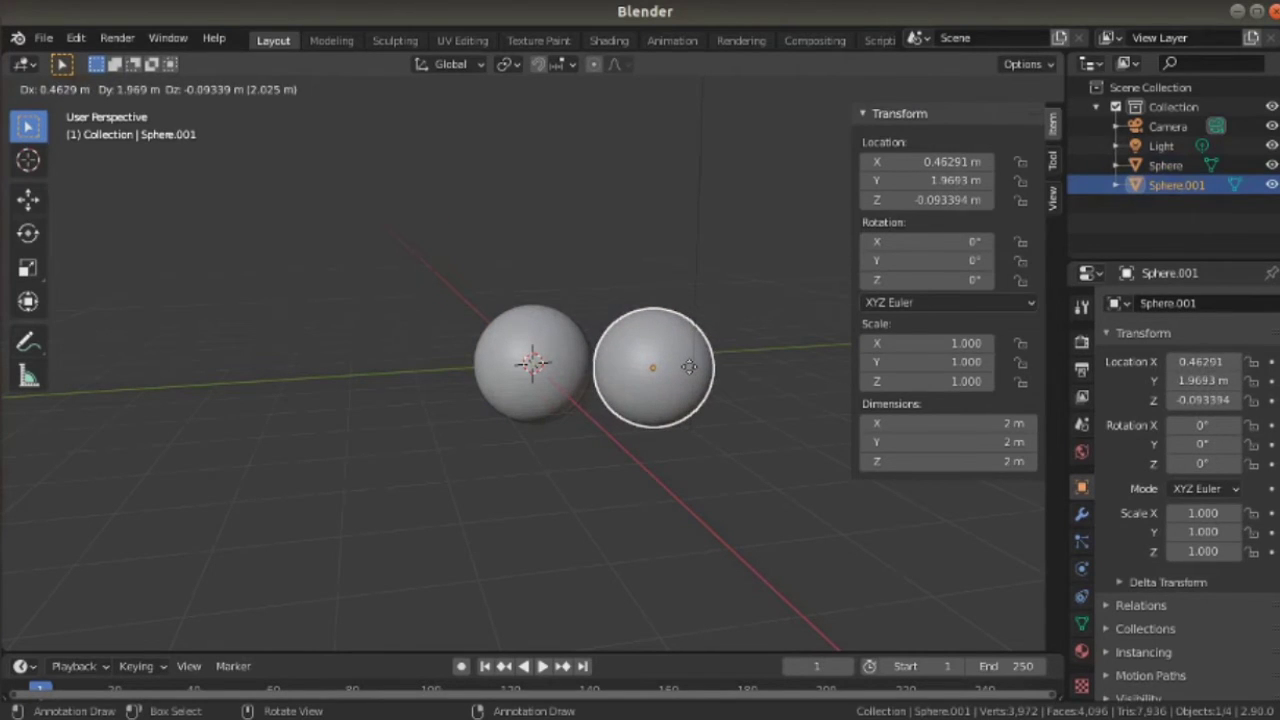
left_click(688, 367)
left_click(936, 200)
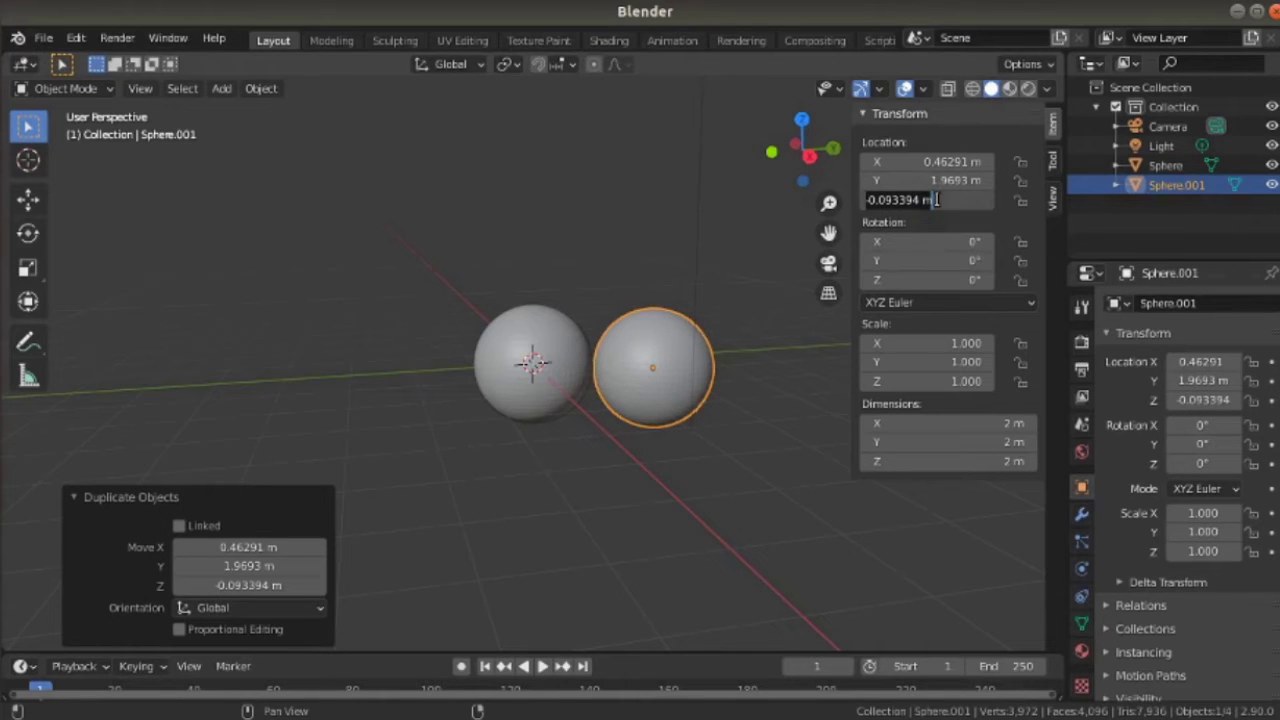
type("1")
key("Return")
left_click(958, 197)
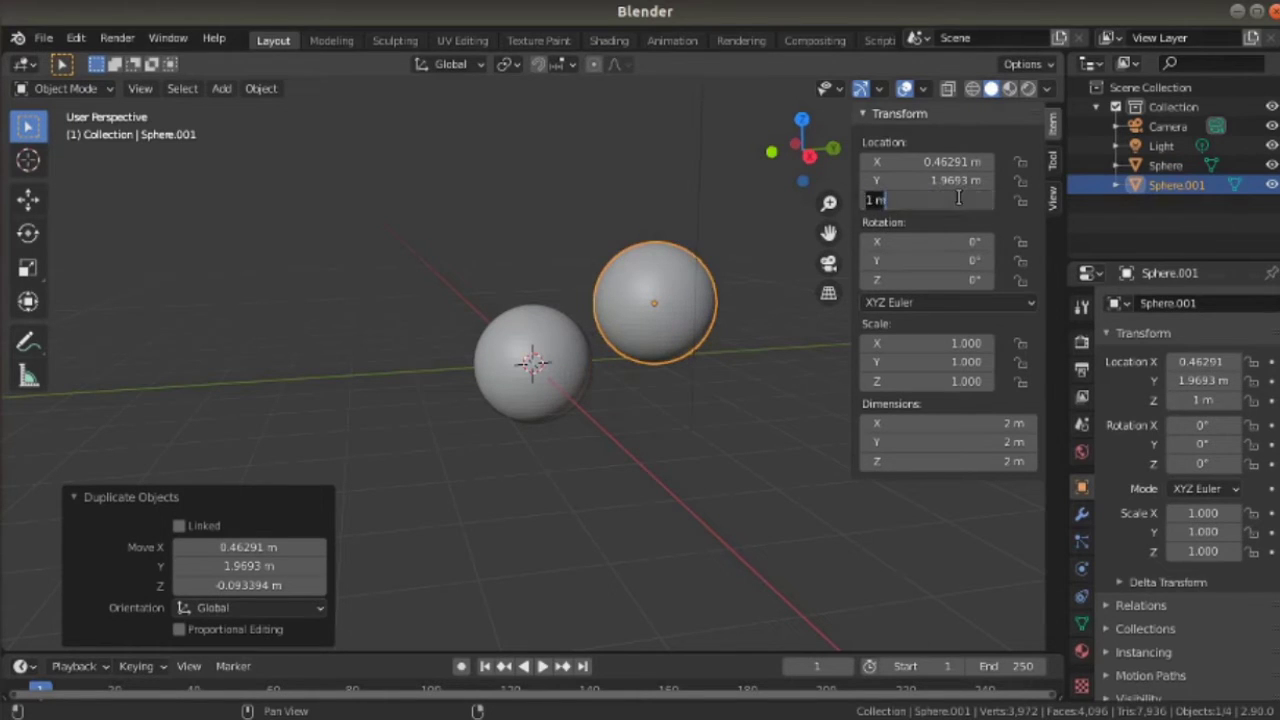
type("0")
key("Return")
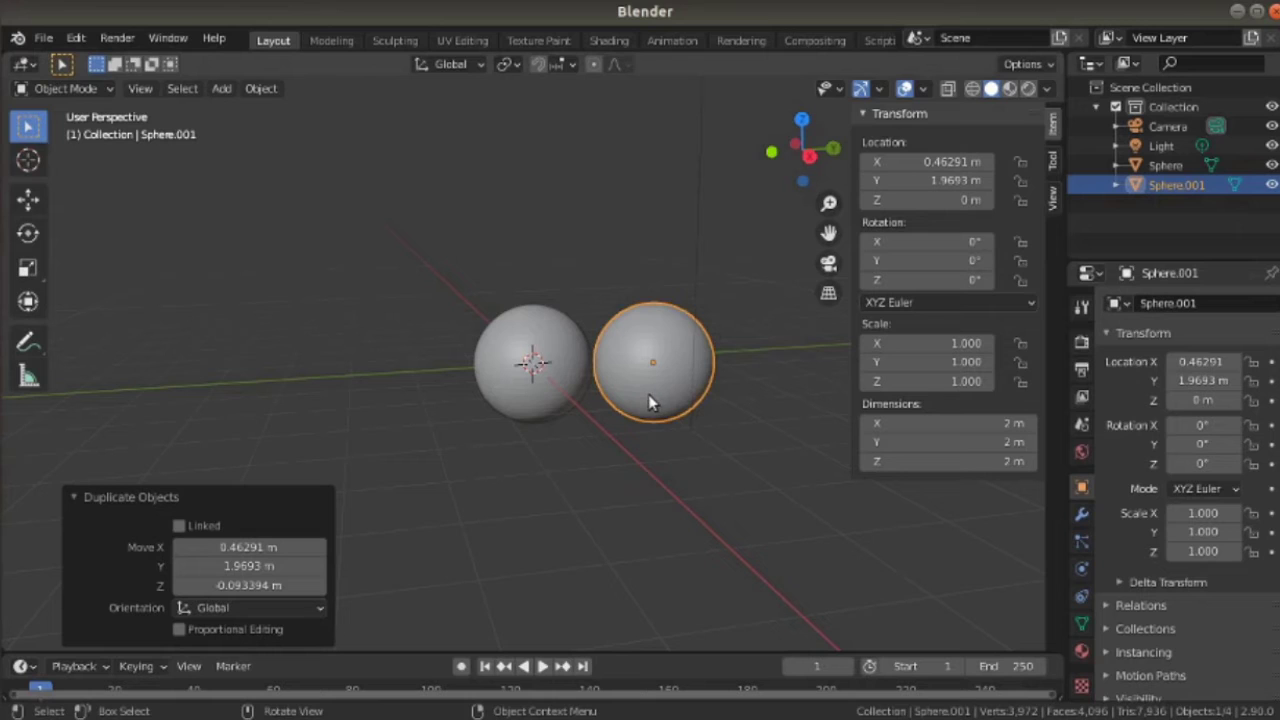
- Duplicate the second sphere and place the copy above and between the other two, at a height of about 1.6 m
key("shift+d")
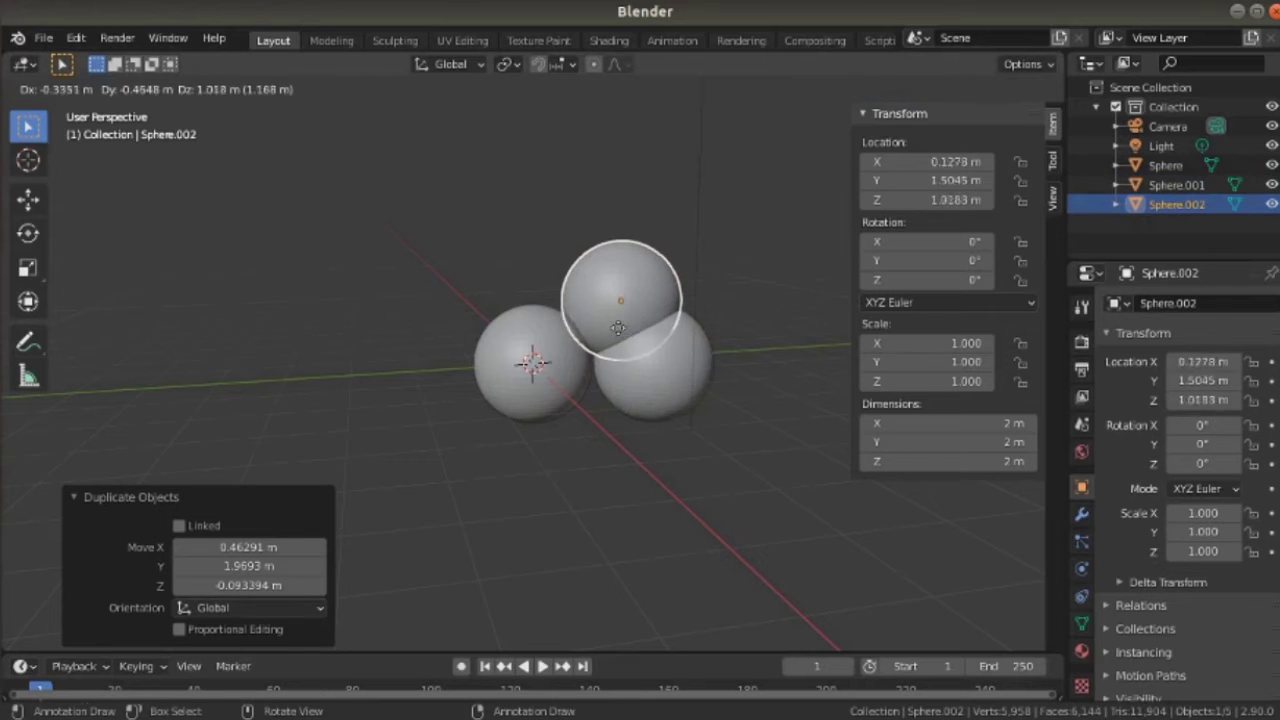
left_click(592, 302)
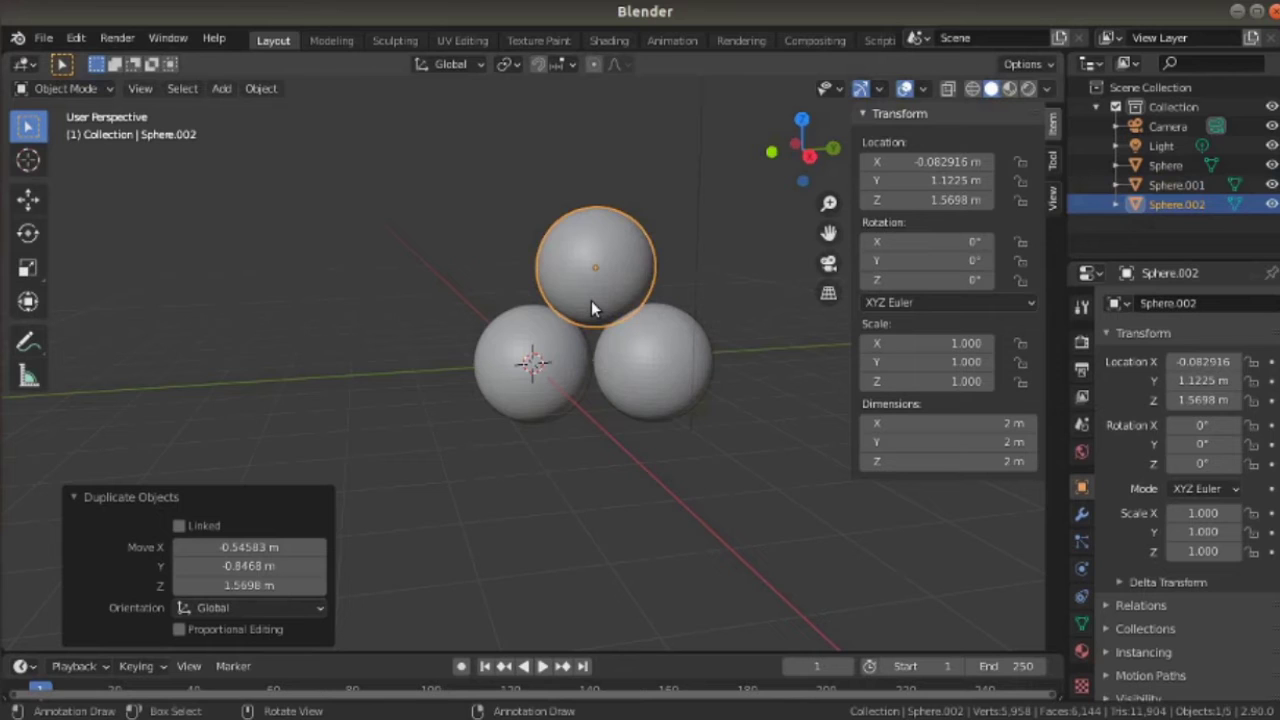
key("g")
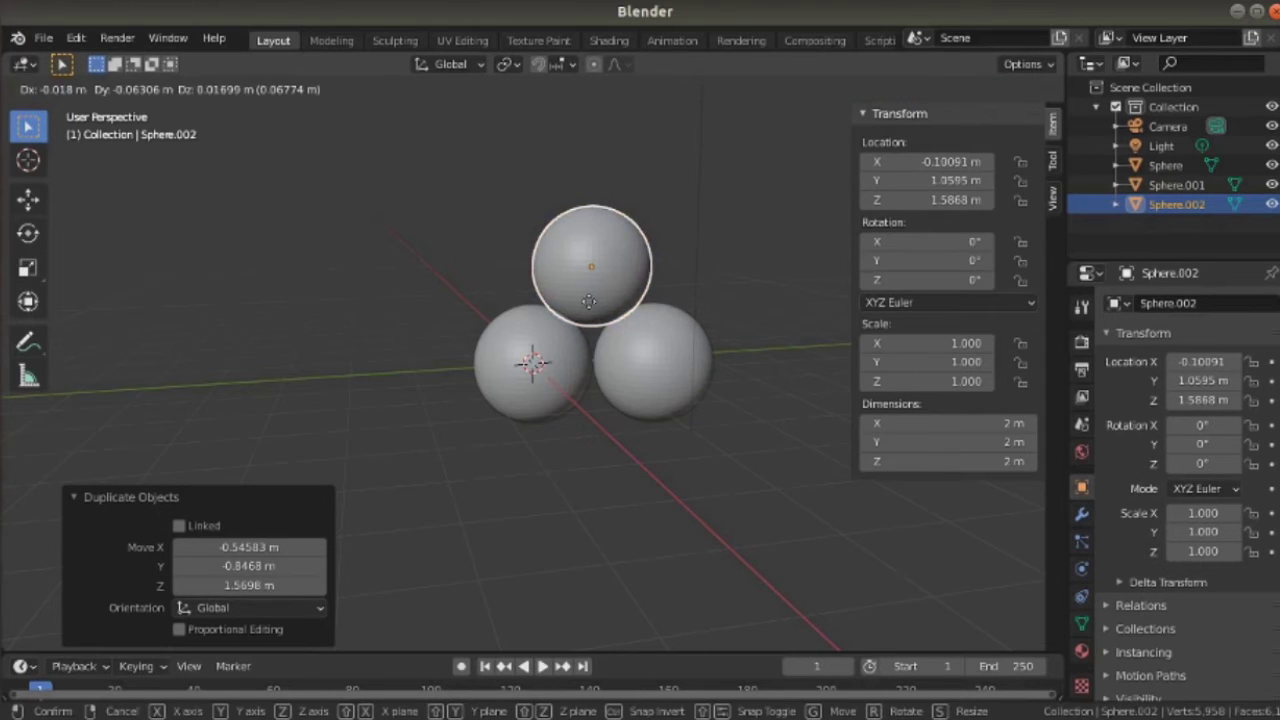
left_click(617, 303)
middle_click_drag(740, 255, 711, 265)
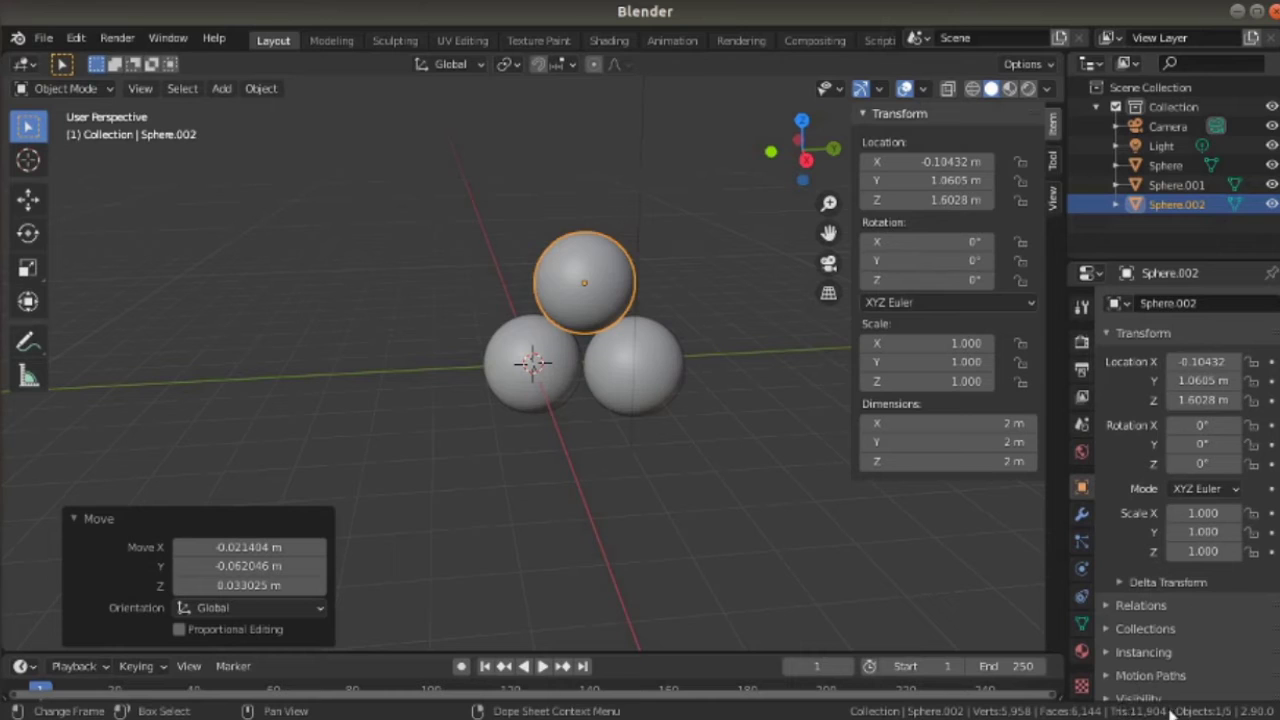
- Export the three spheres as a Wavefront OBJ file named large_poly_sphere.obj in the youtube_vids folder
left_click(36, 38)
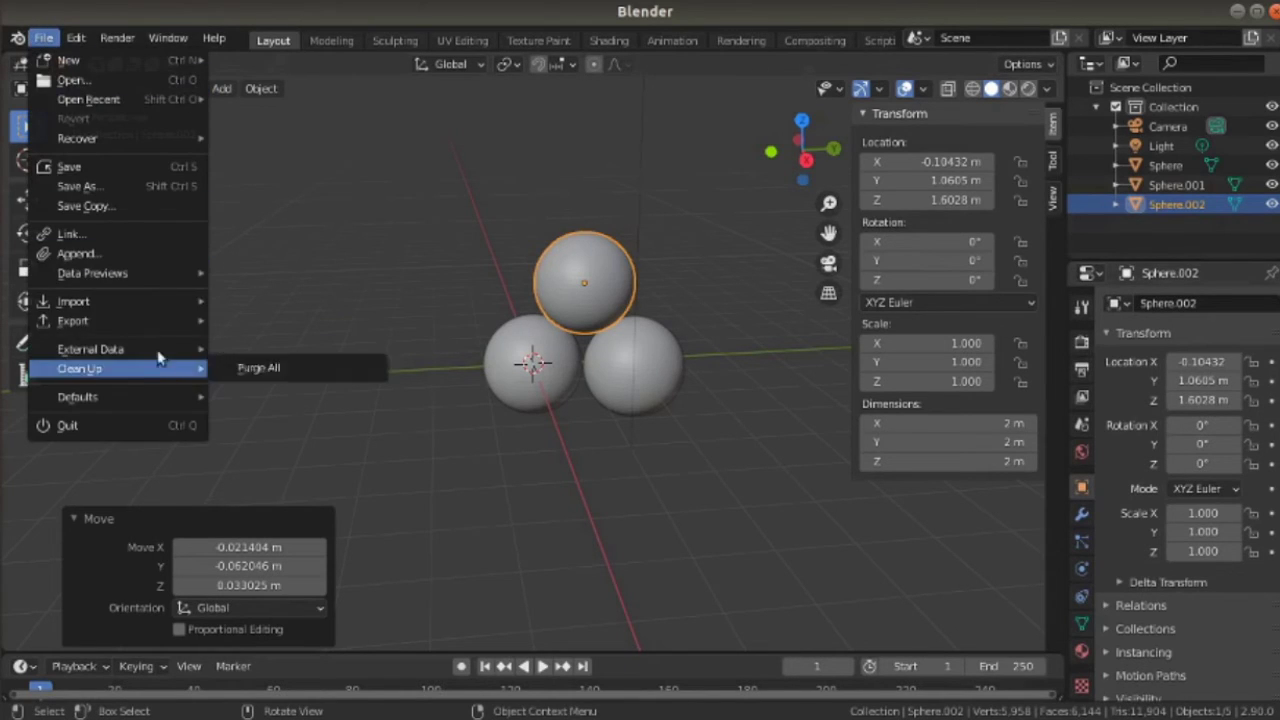
mouse_move(156, 318)
left_click(283, 477)
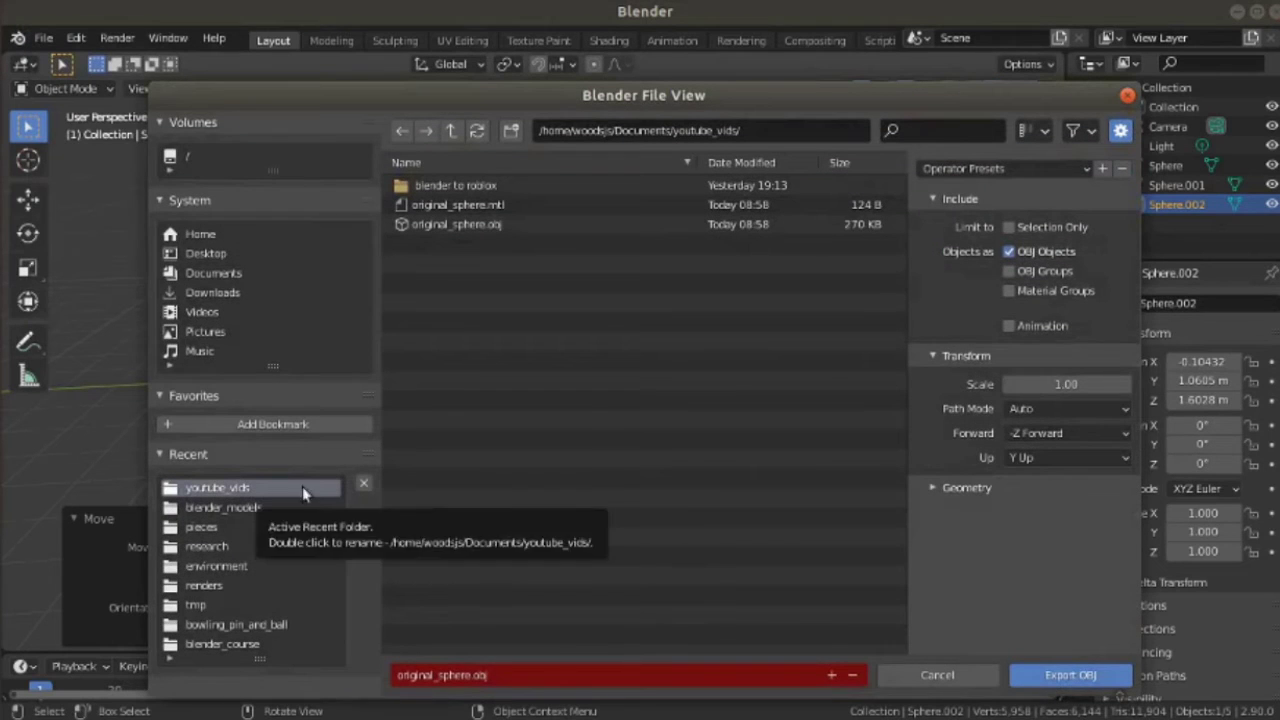
left_click(440, 675)
left_click_drag(434, 675, 368, 662)
type("large_o")
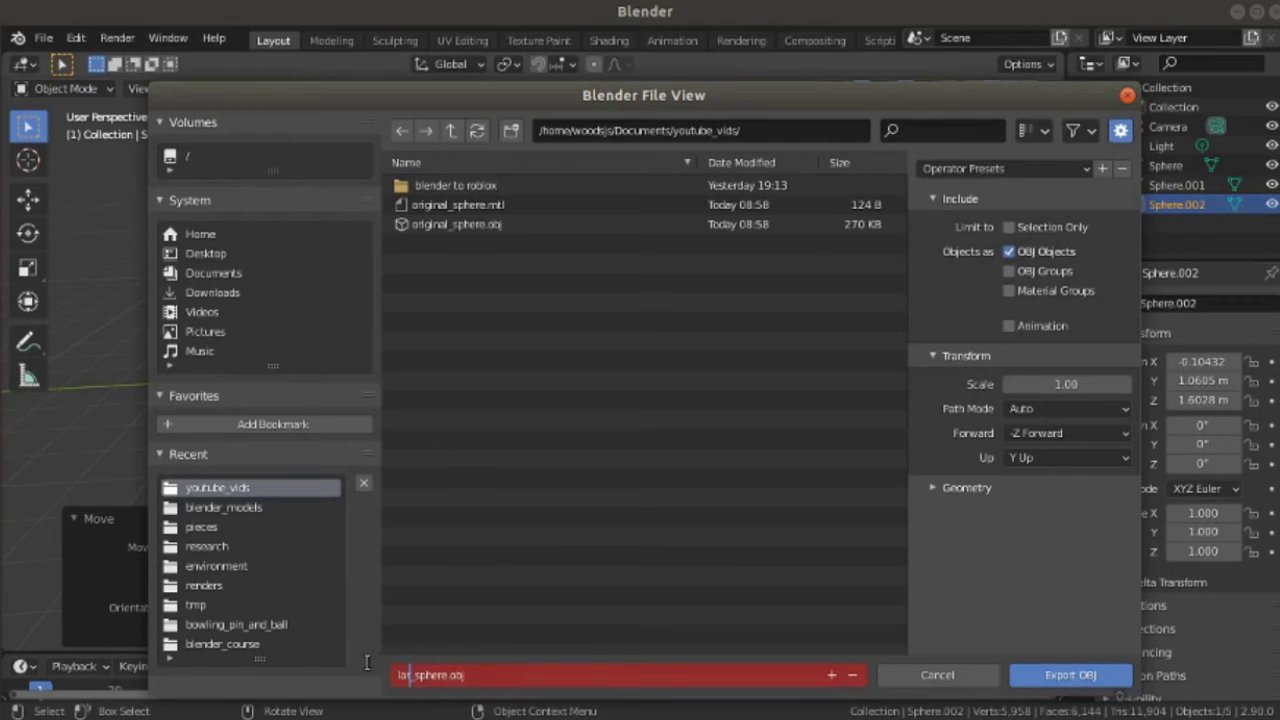
type("oly")
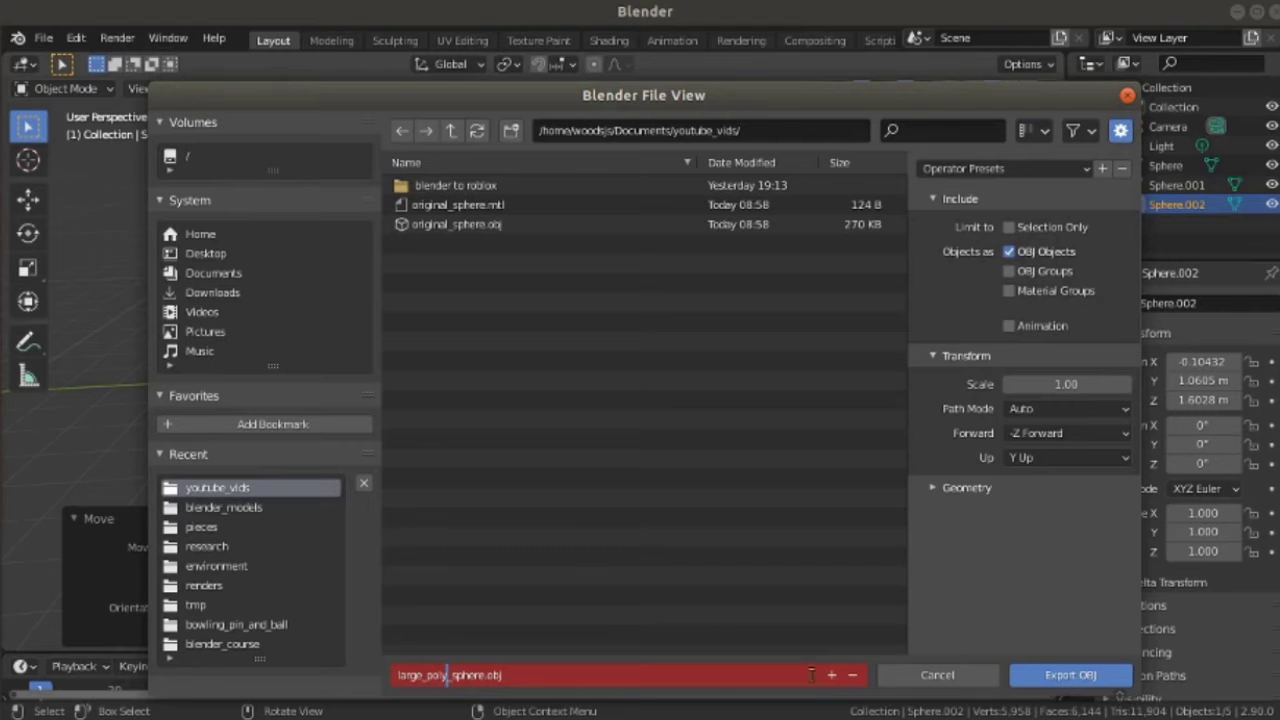
left_click(1068, 678)
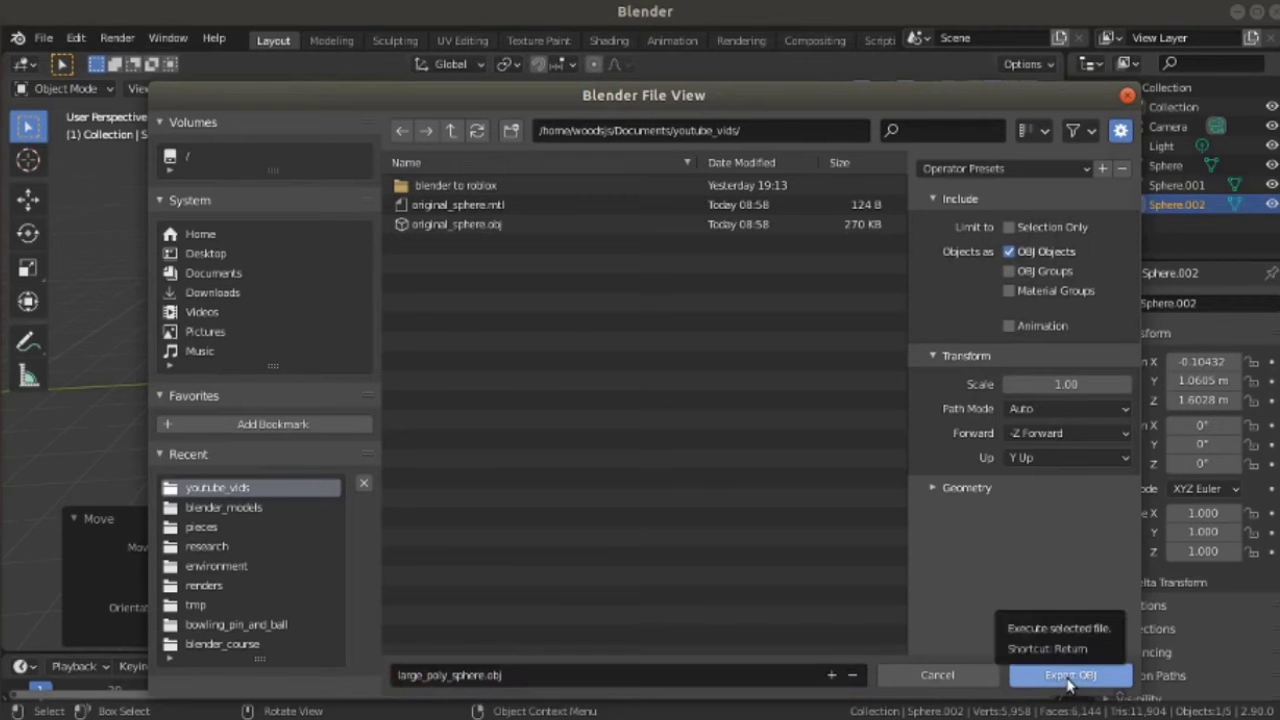
left_click(1068, 678)
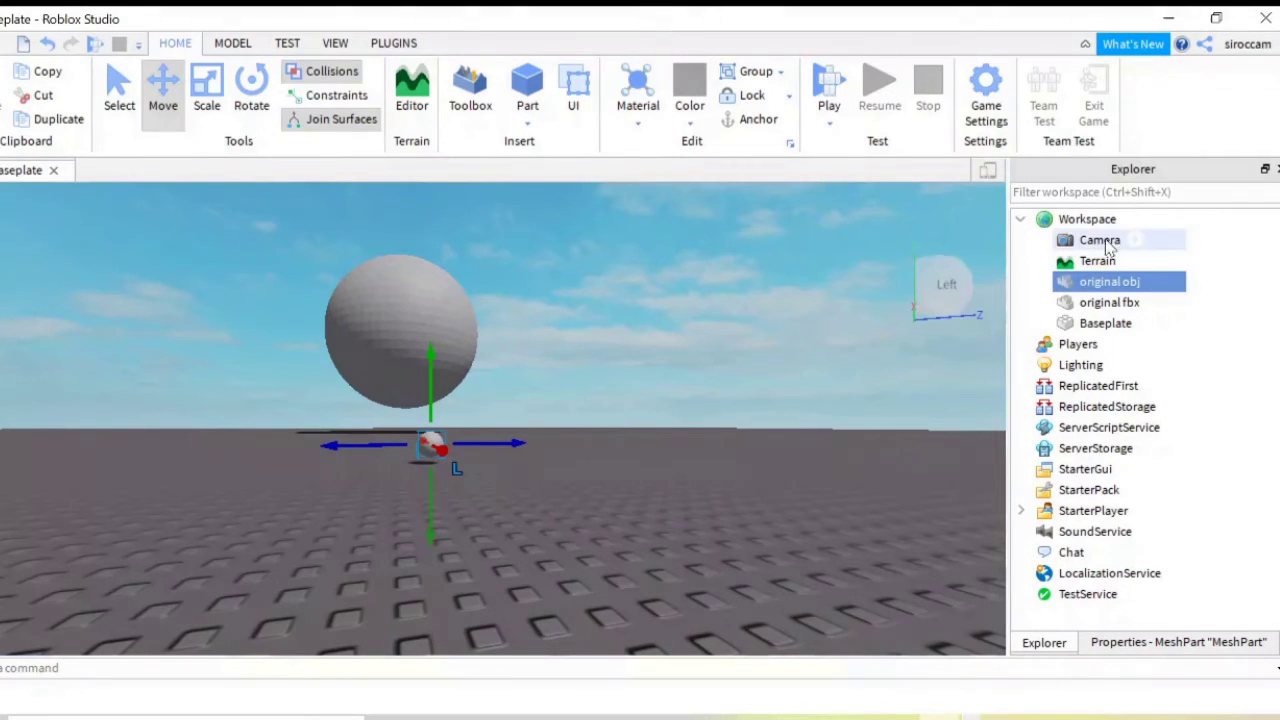
- In Roblox Studio, insert a third MeshPart into the Workspace, move it onto the open baseplate away from both spheres, and deselect it
left_click(1130, 219)
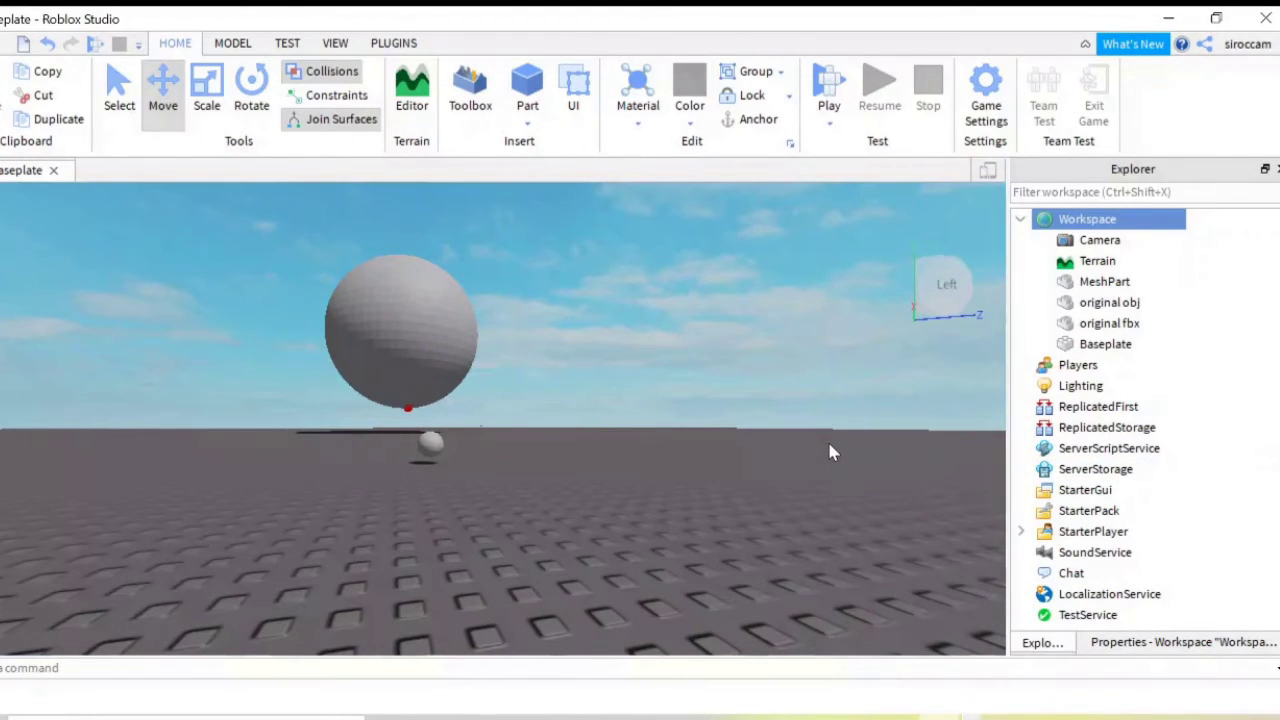
left_click(1104, 281)
key("f")
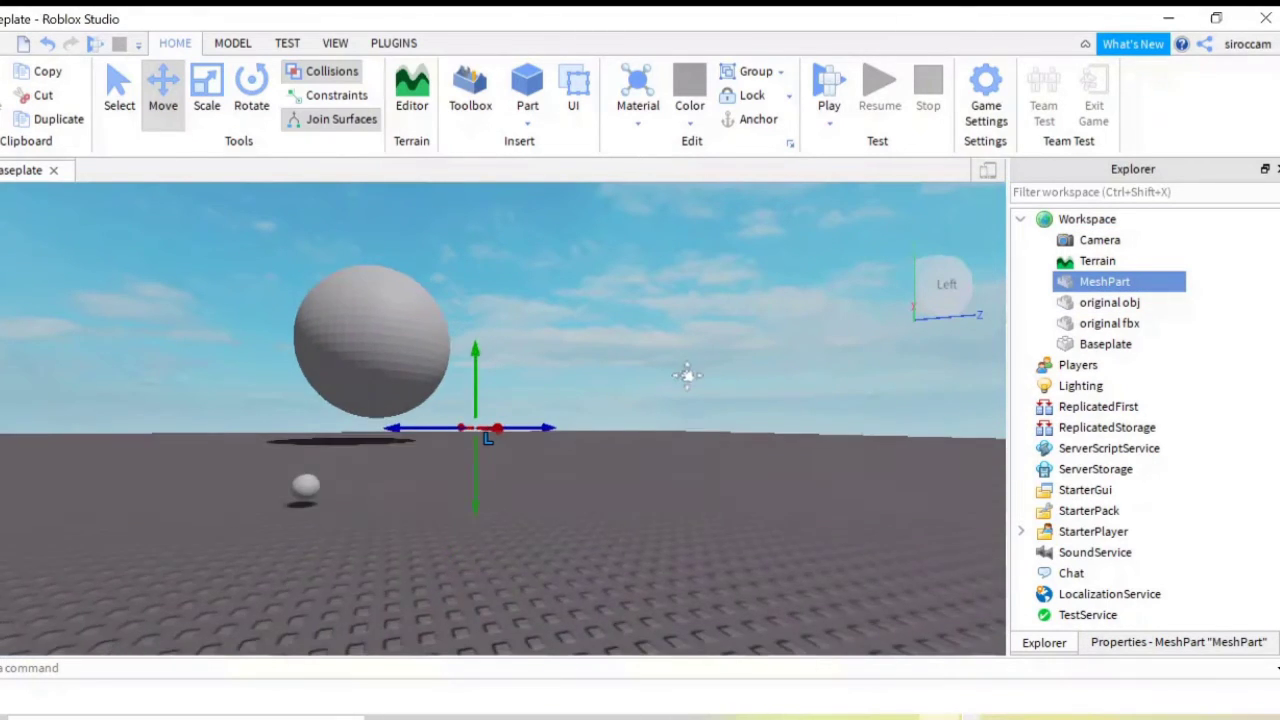
left_click_drag(465, 463, 766, 640)
left_click_drag(640, 597, 382, 605)
scroll(588, 568, "down", 5)
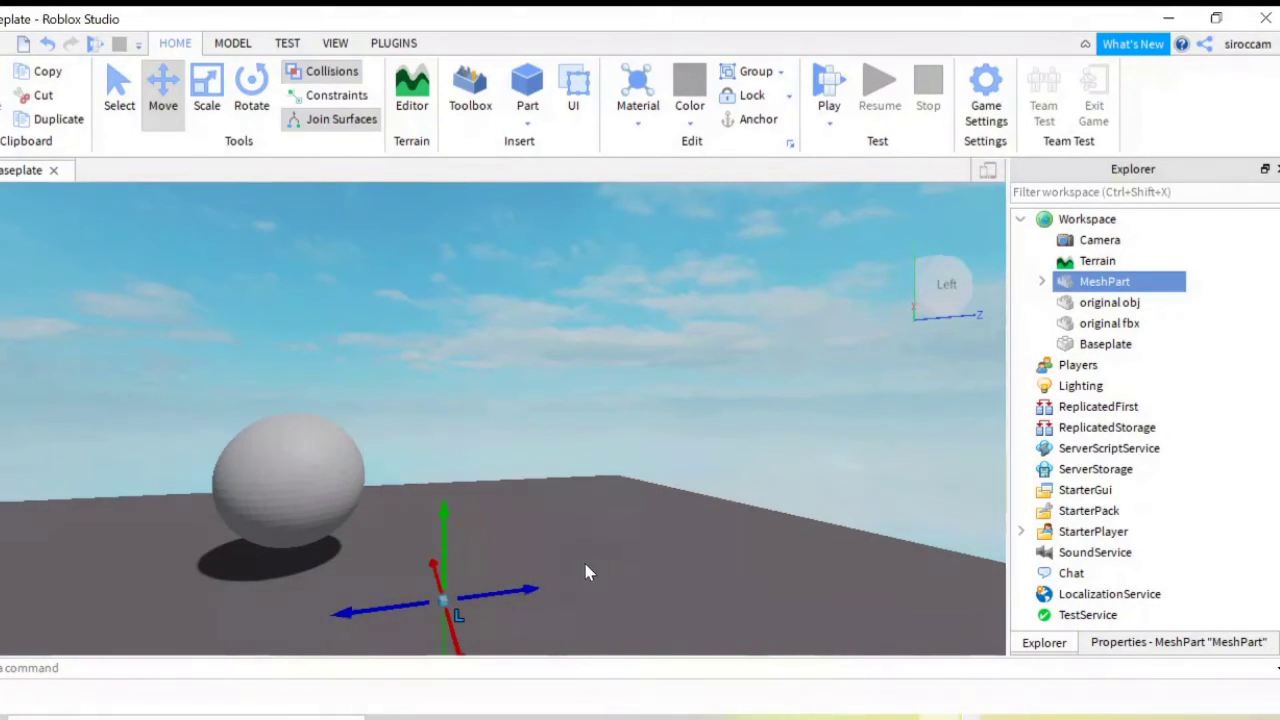
middle_click_drag(588, 565, 567, 546)
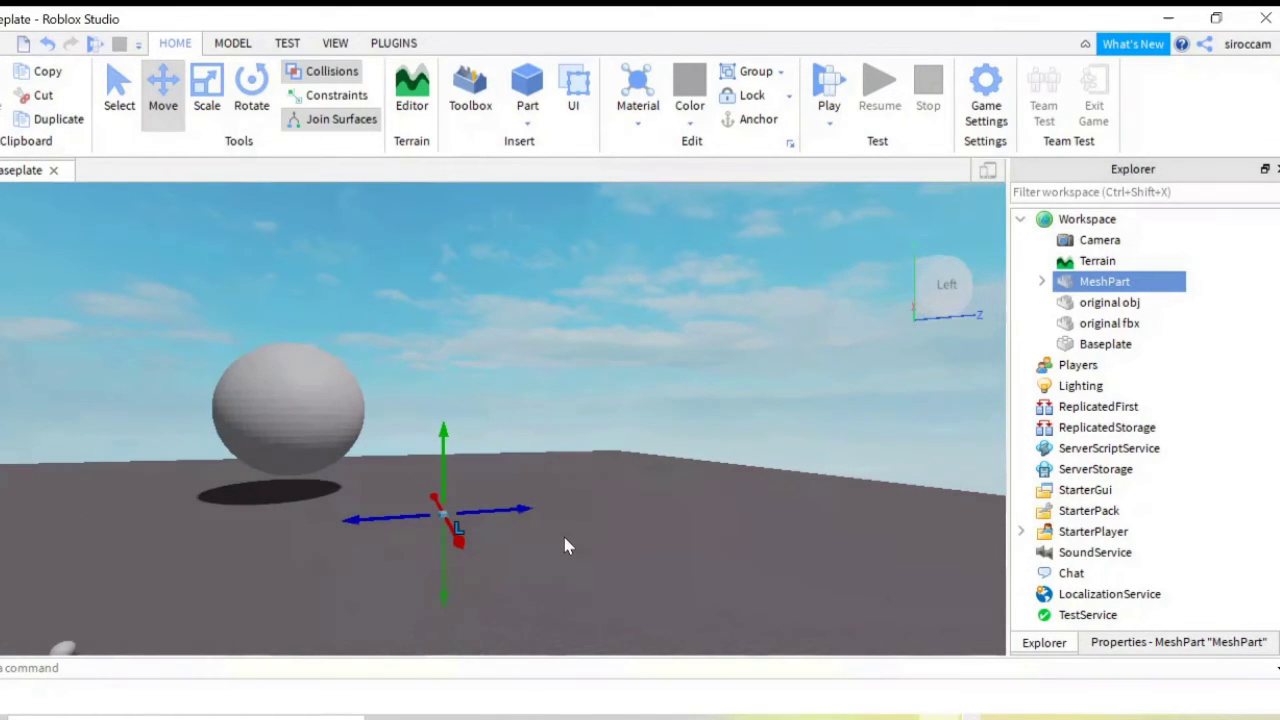
key("q")
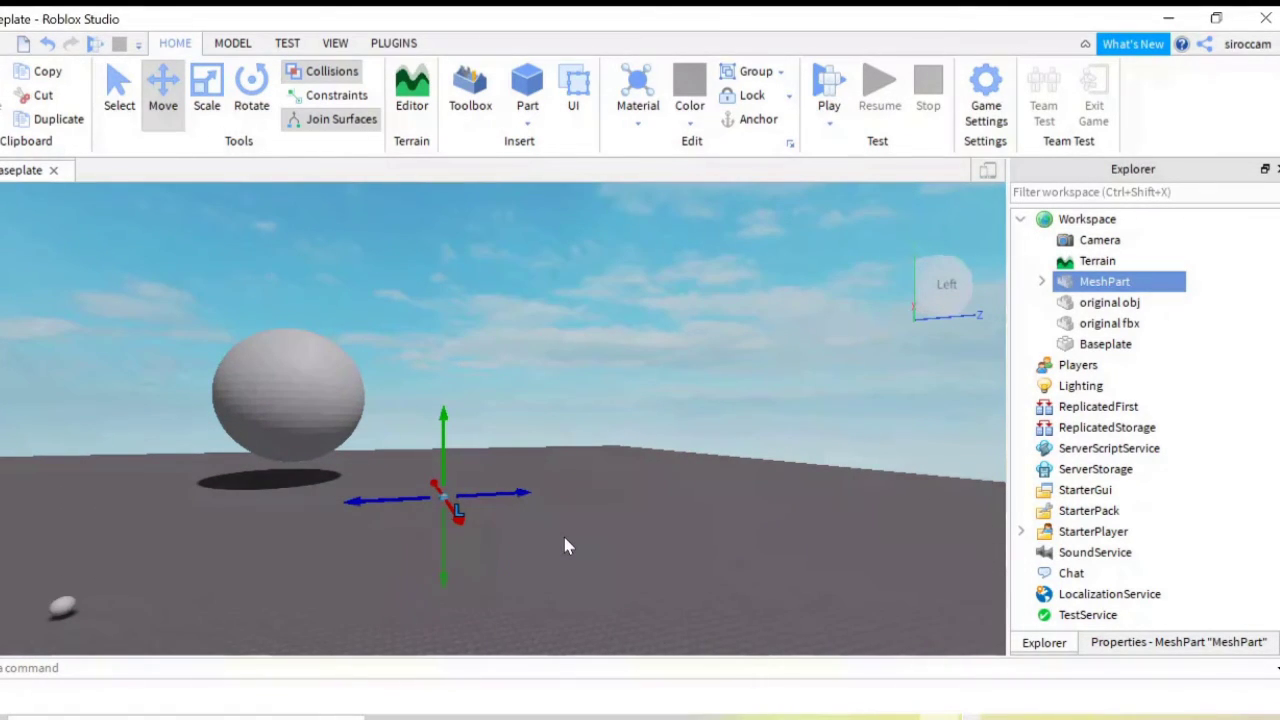
left_click(565, 545)
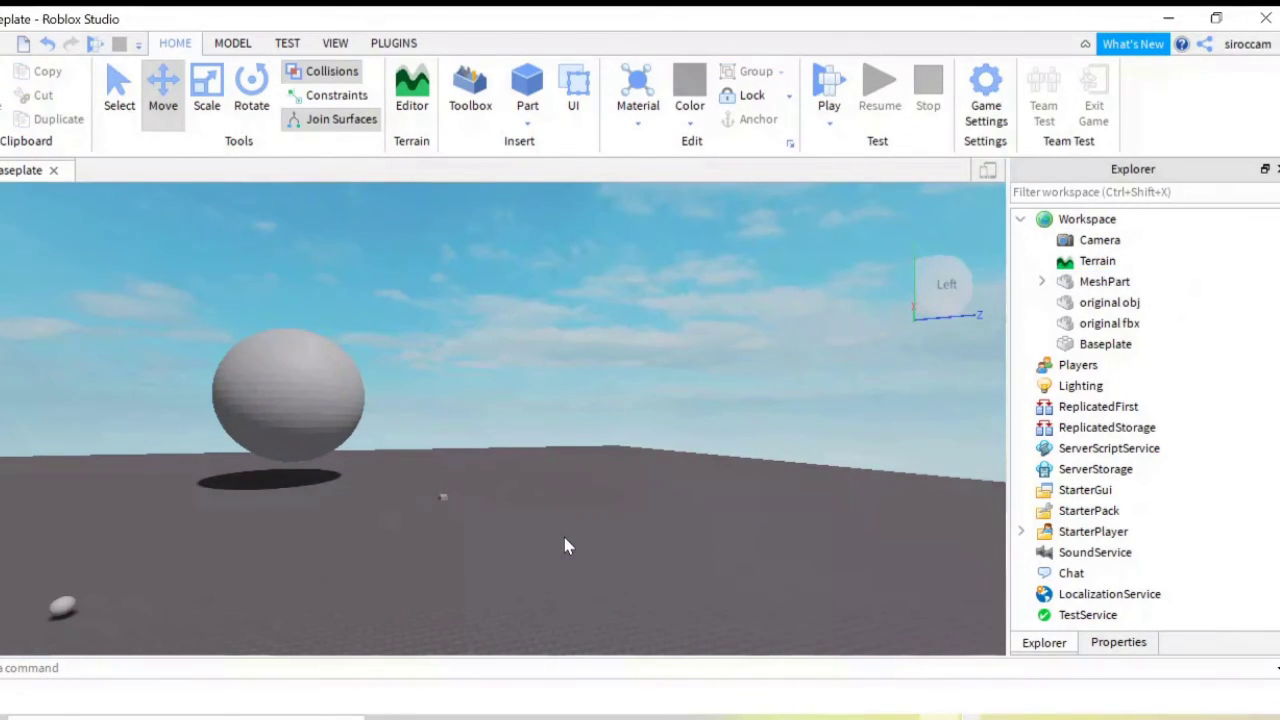
- Rename the new MeshPart as test mesh
double_click(1097, 286)
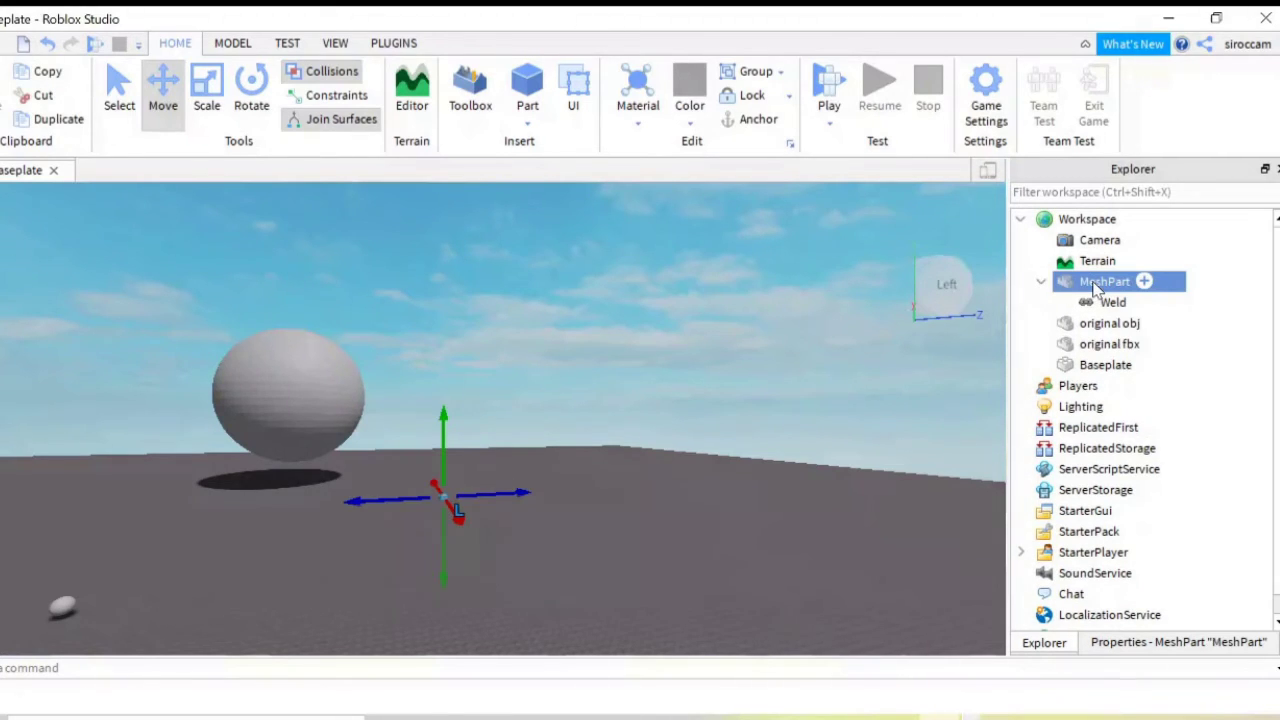
double_click(1097, 284)
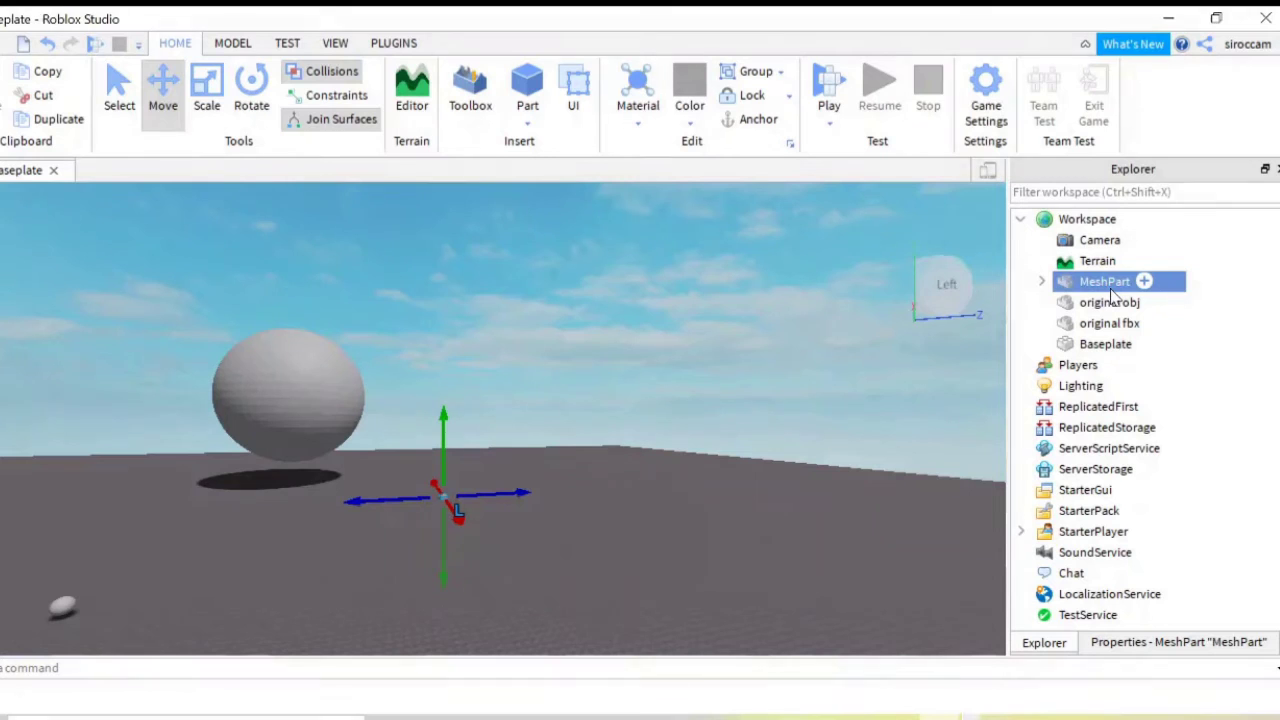
left_click(1109, 286)
type("test")
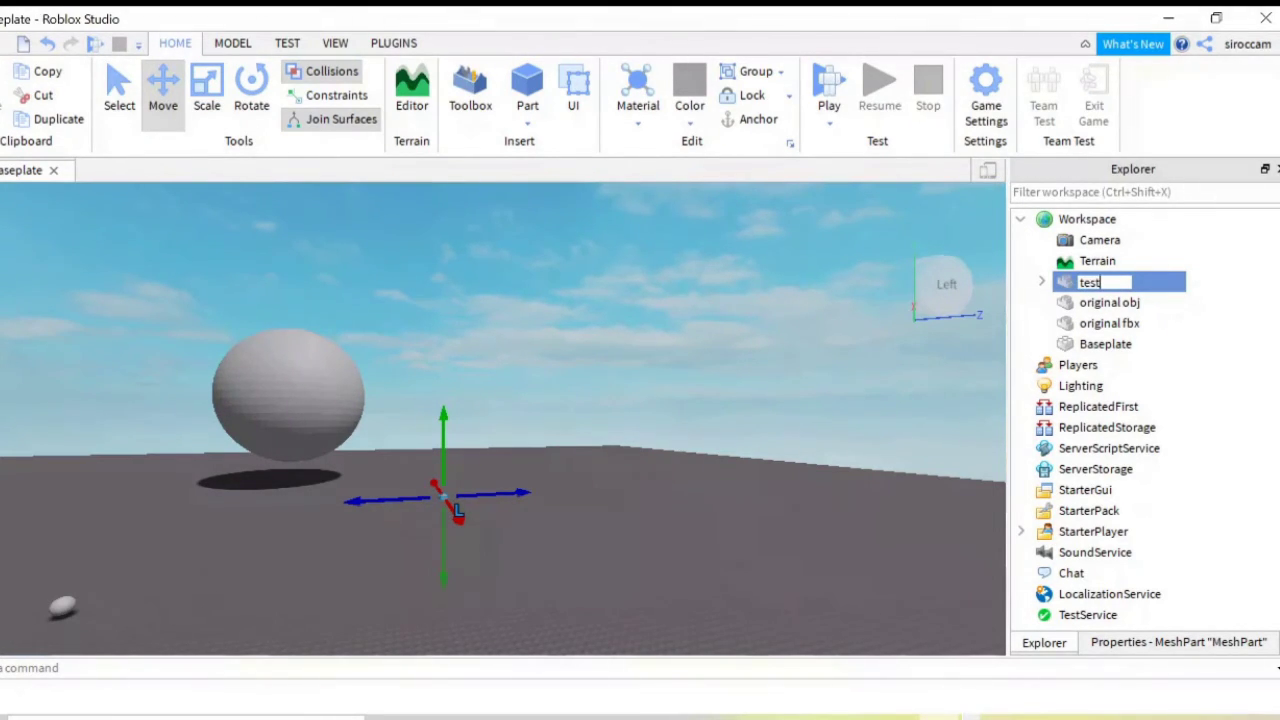
type(" mesh")
key("Return")
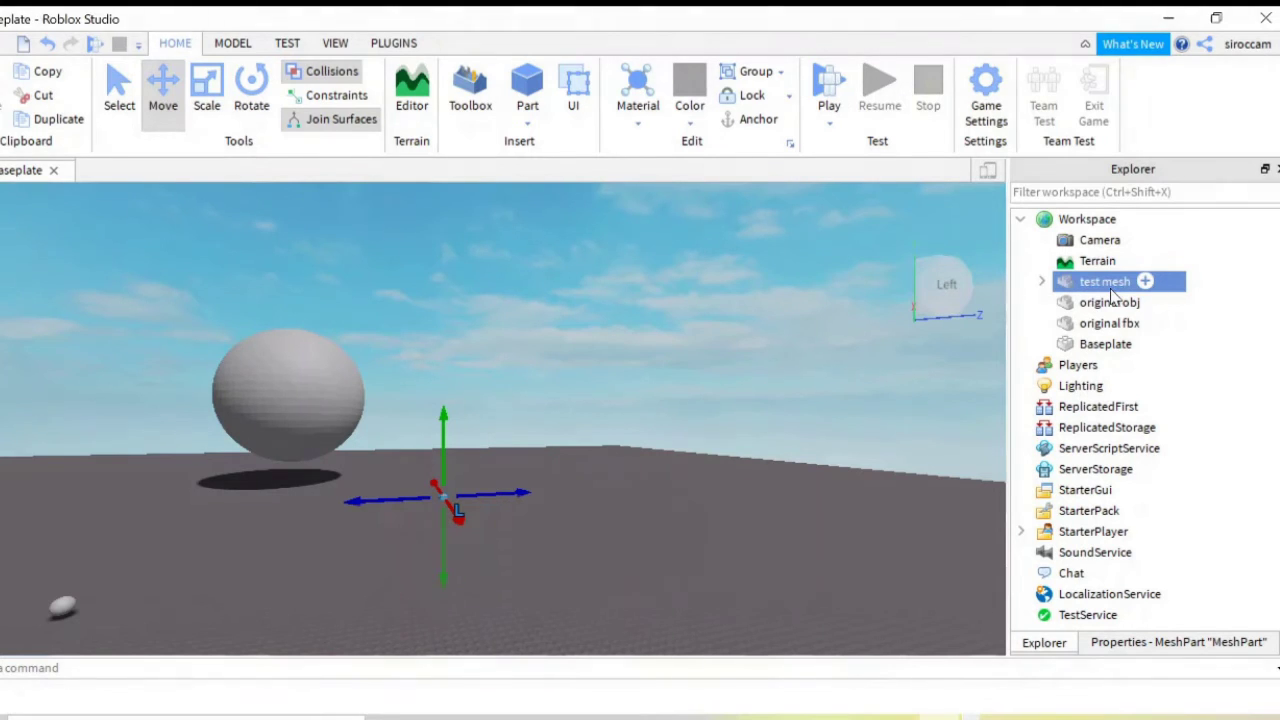
- Try to load the large_poly_sphere file from the objects folder as the mesh of the test mesh MeshPart
left_click(1214, 642)
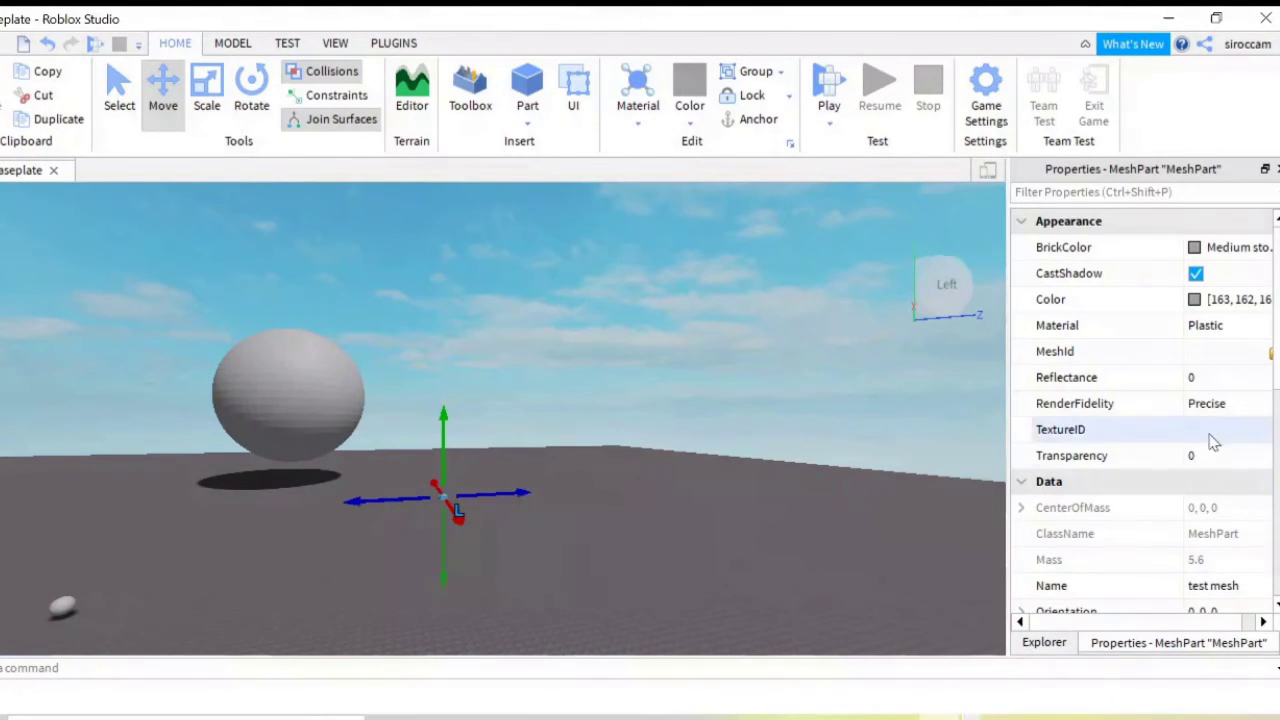
left_click(1273, 360)
left_click(1261, 354)
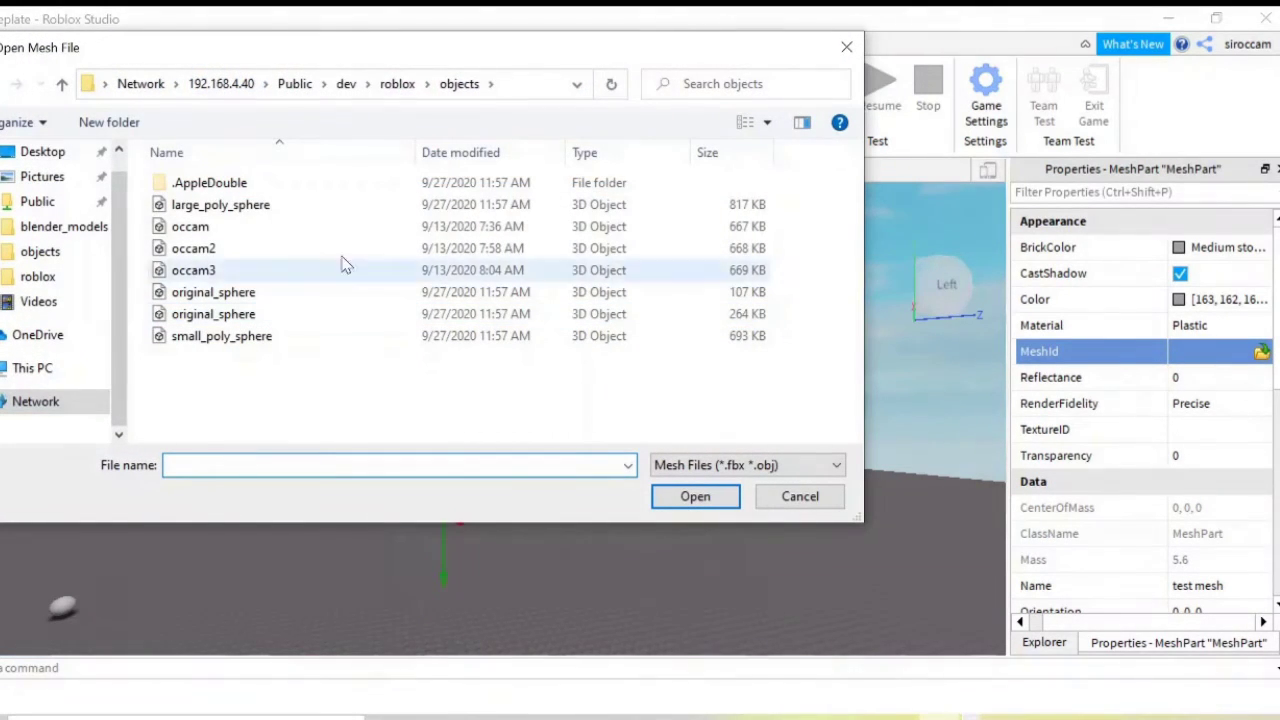
left_click(224, 205)
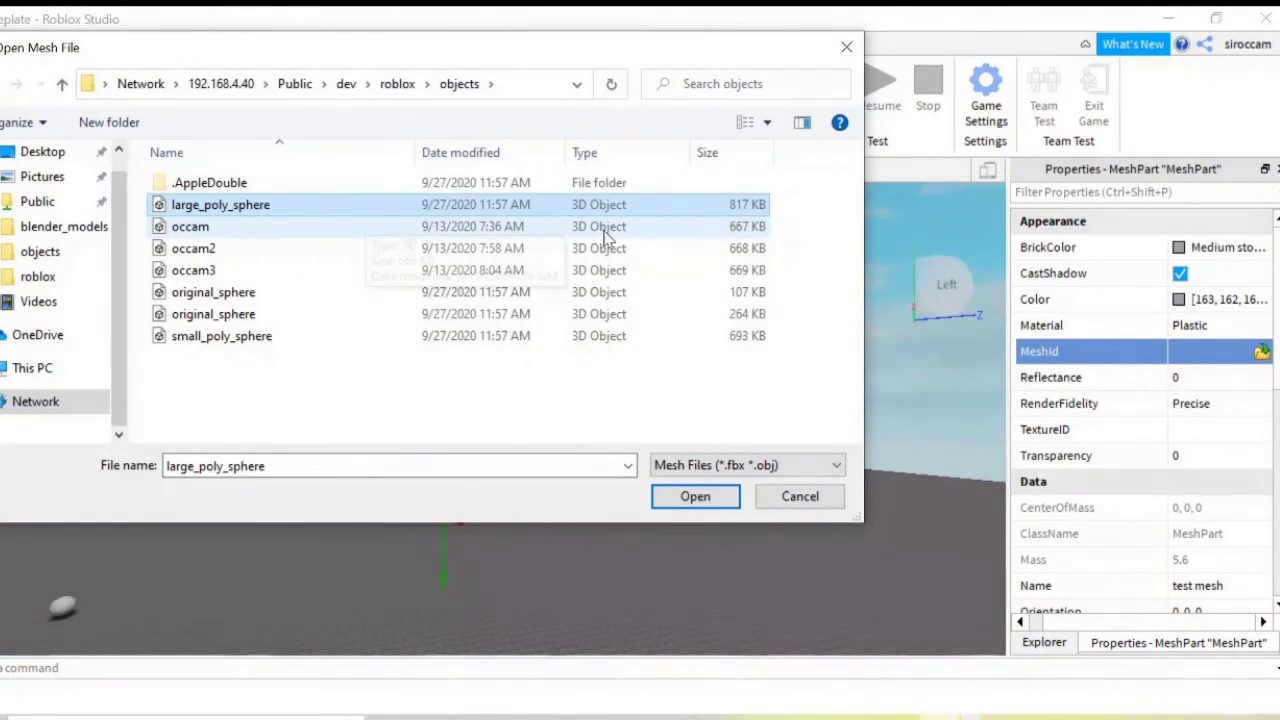
left_click(709, 500)
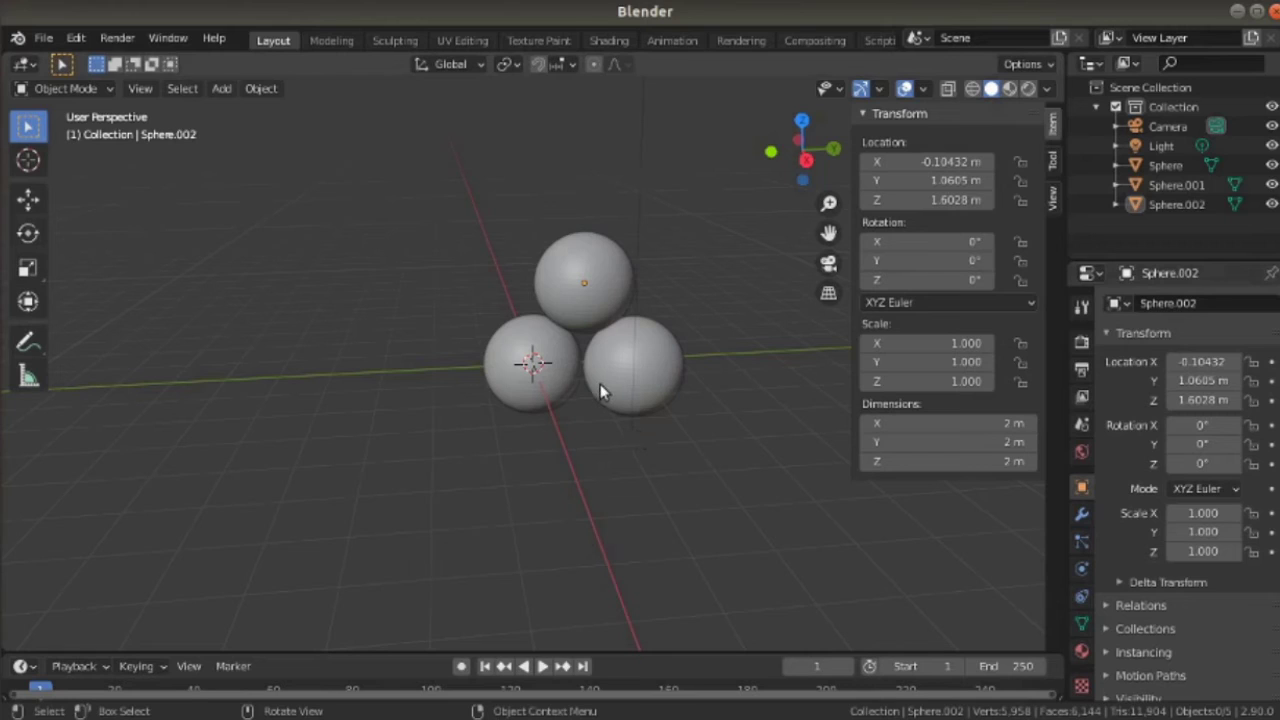
- Switch to Blender, select the lower sphere Sphere.001, and add a Decimate modifier to it
left_click(558, 366)
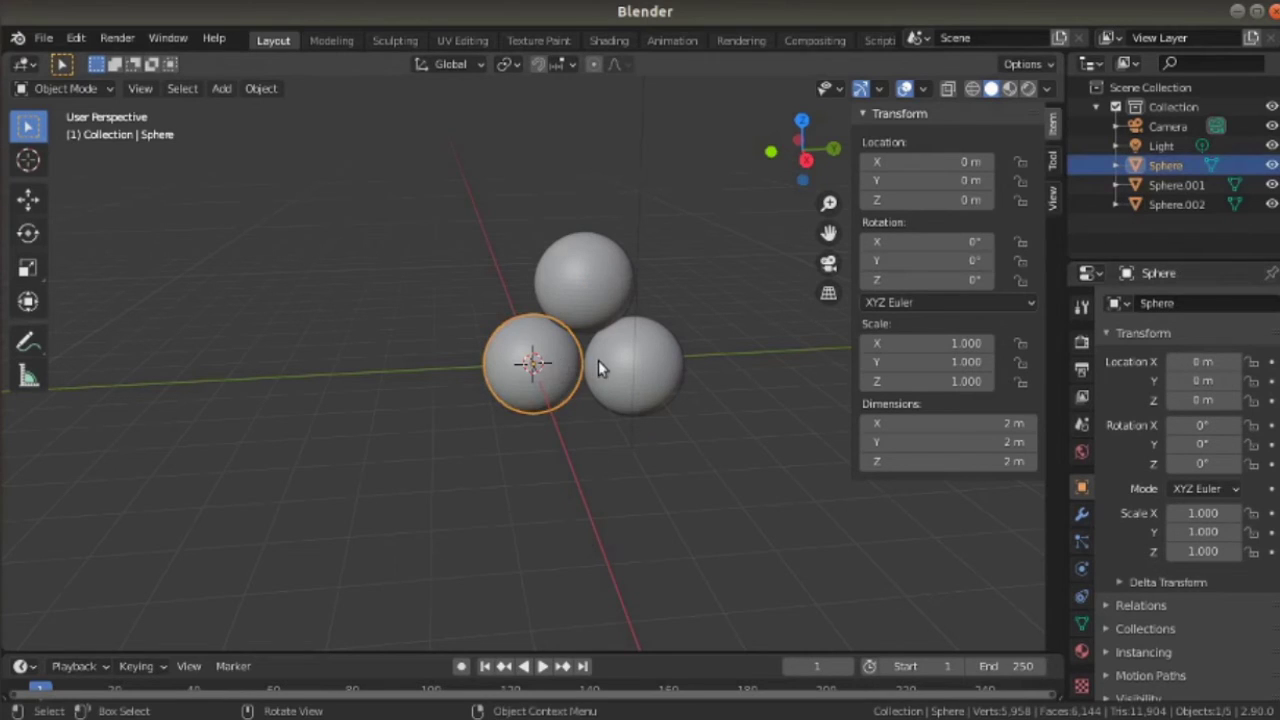
left_click(598, 366)
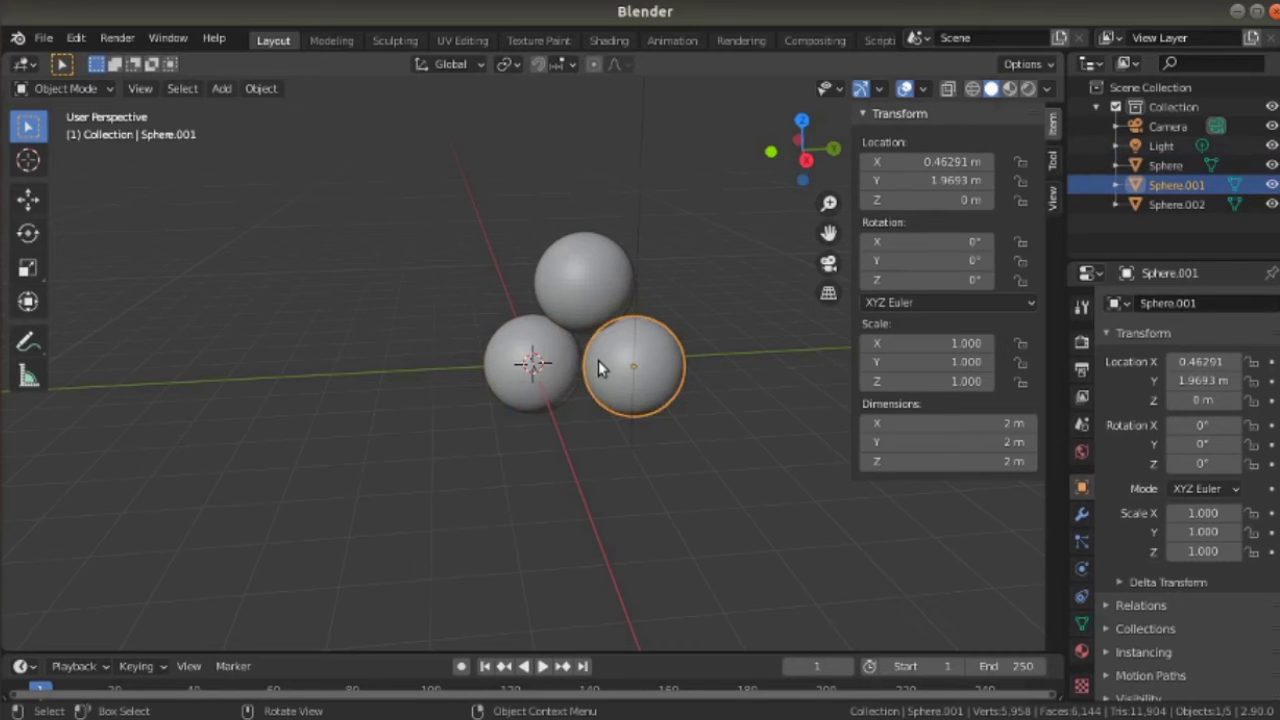
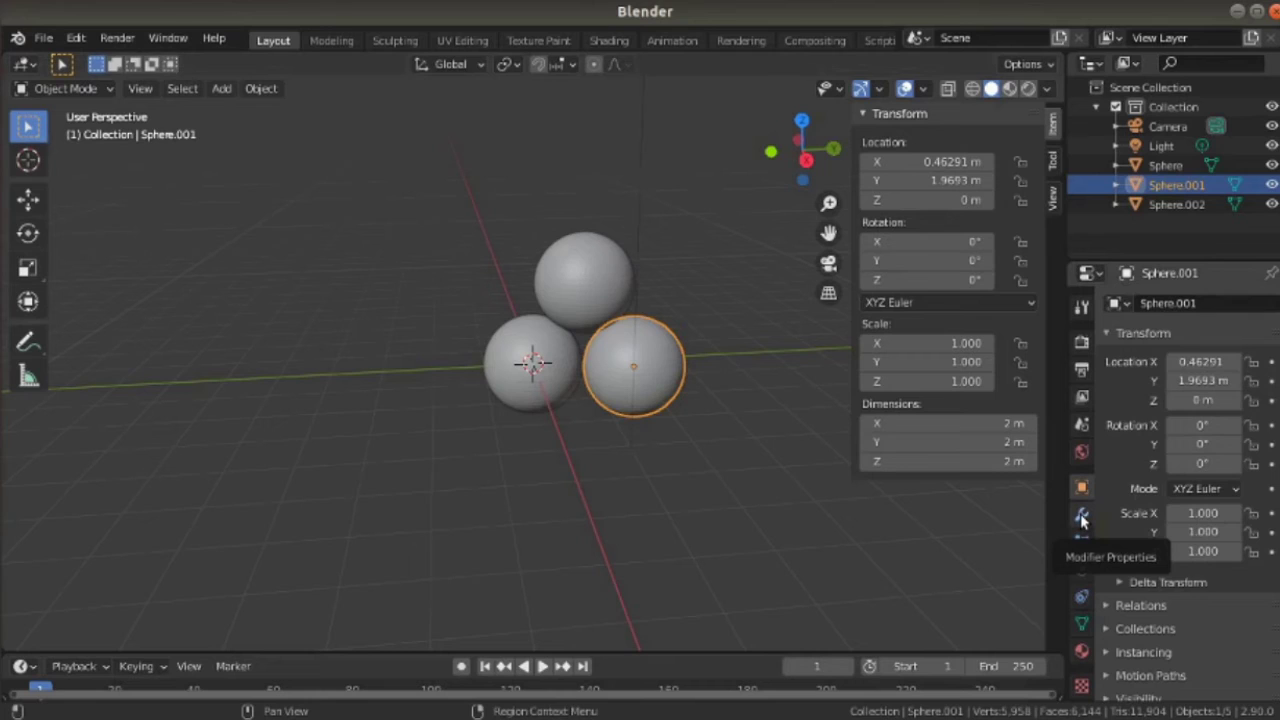
left_click(1081, 514)
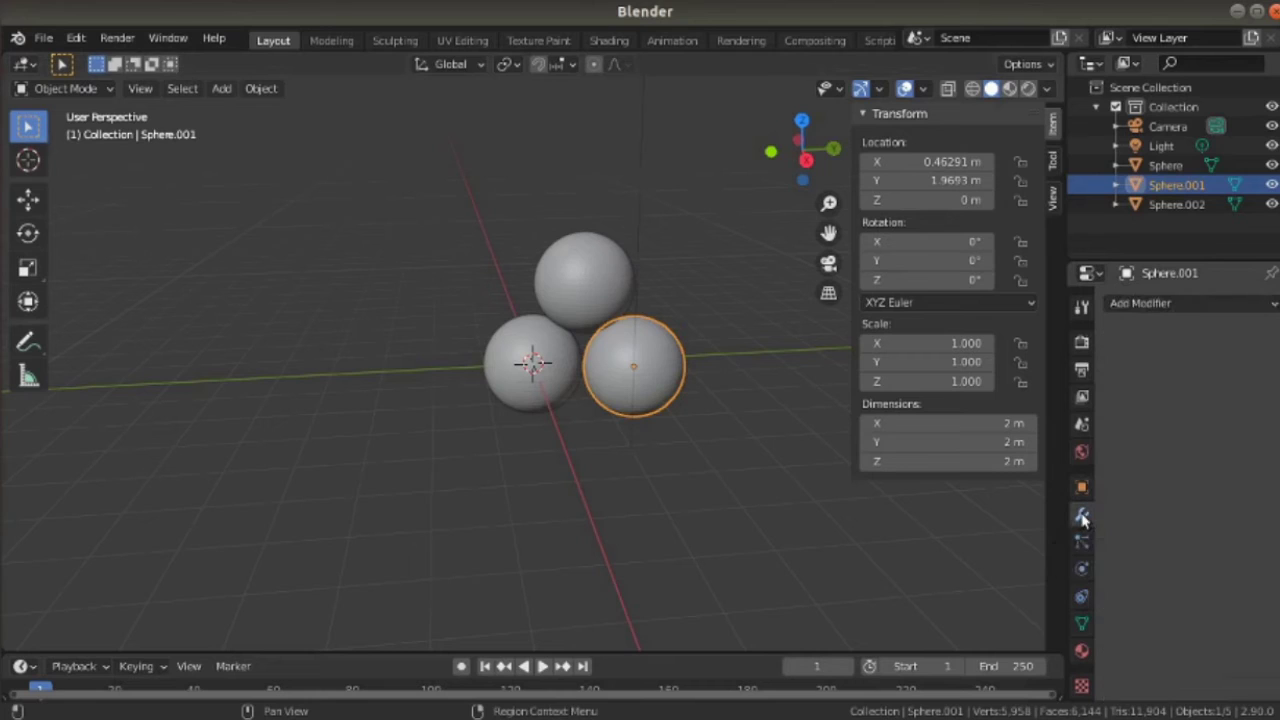
left_click(1148, 305)
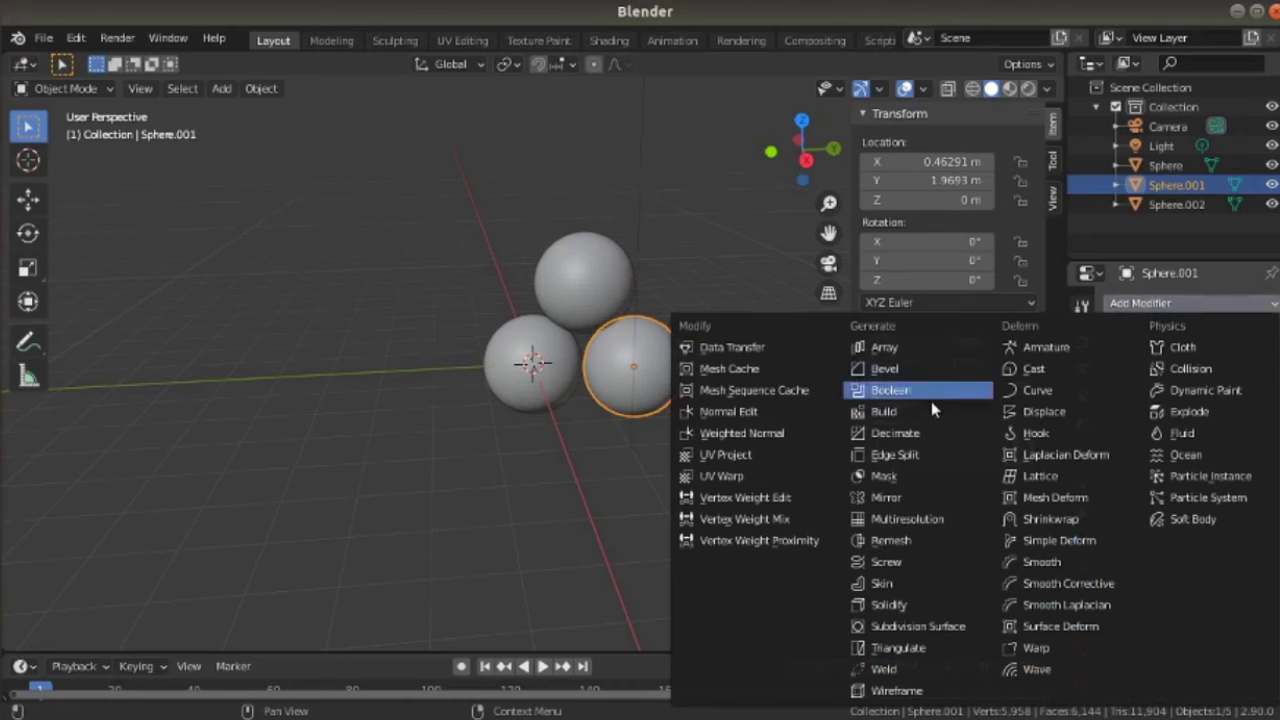
left_click(912, 436)
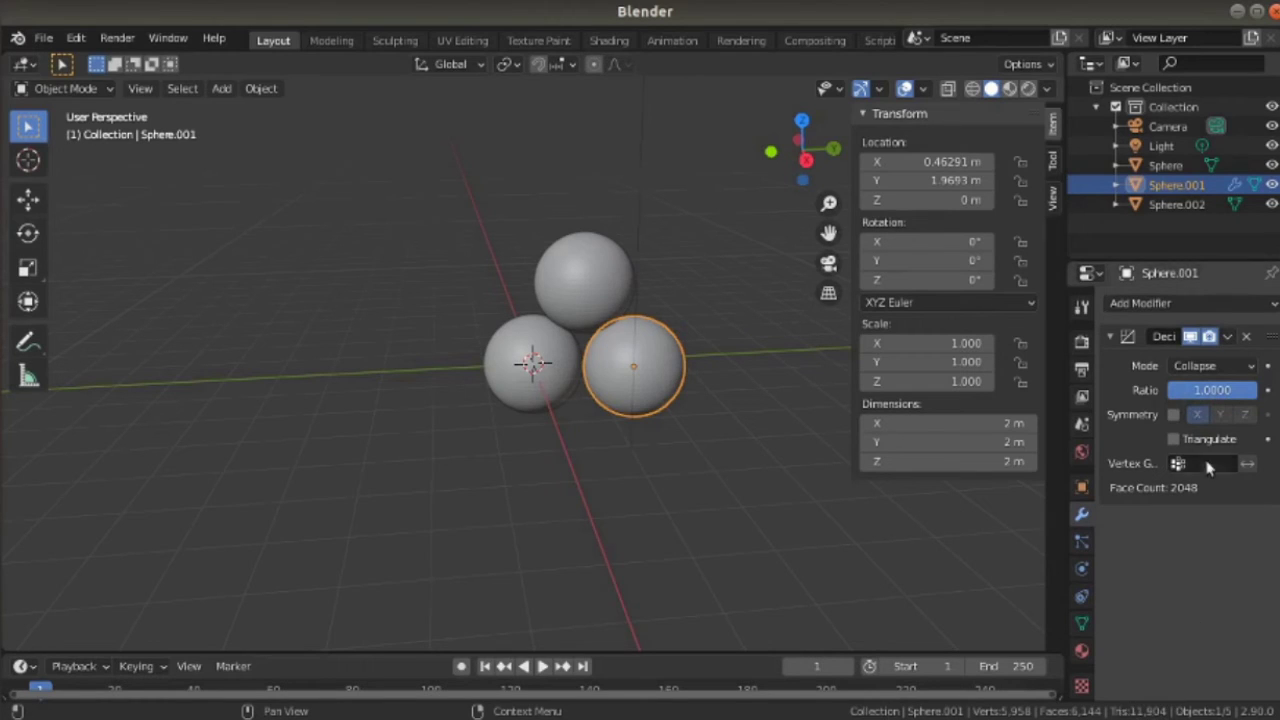
- Set the Decimate ratio of Sphere.001 to 0.75
left_click(1235, 395)
type(".75")
key("Return")
- Set the Decimate ratio of Sphere.001 to 0.85 and apply the modifier
left_click(1221, 393)
key("BackSpace")
type(".85")
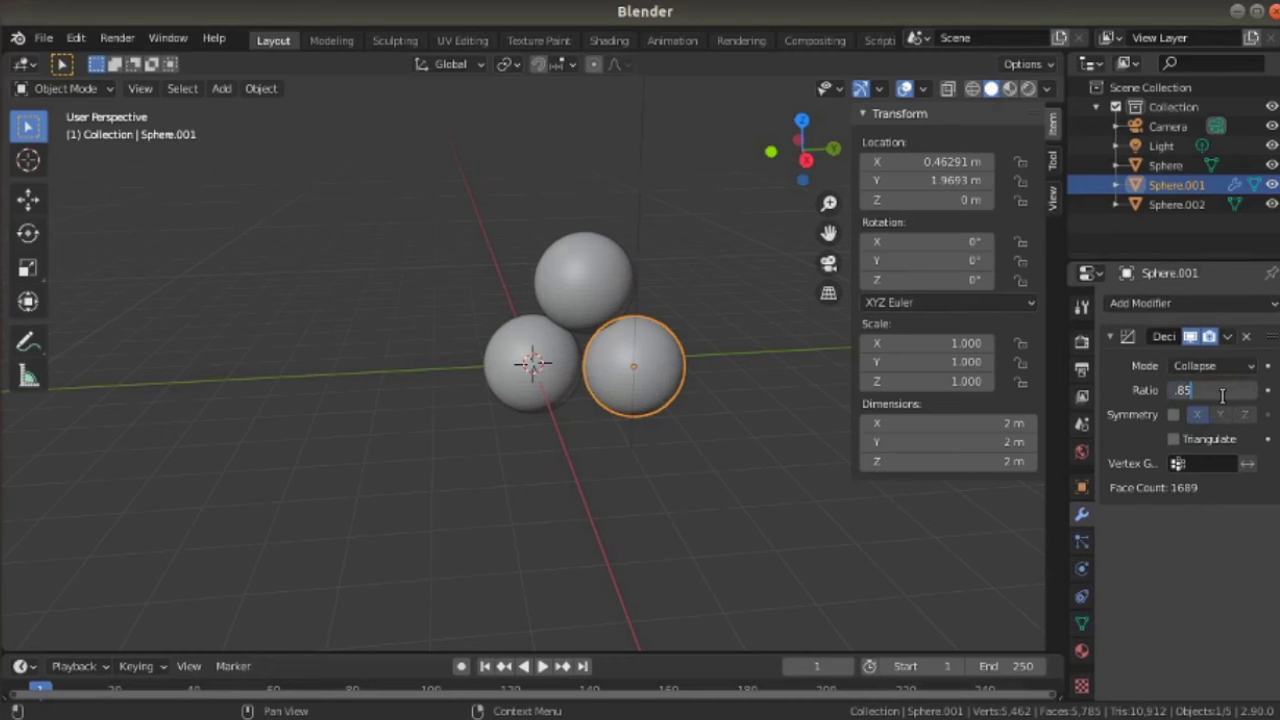
key("Return")
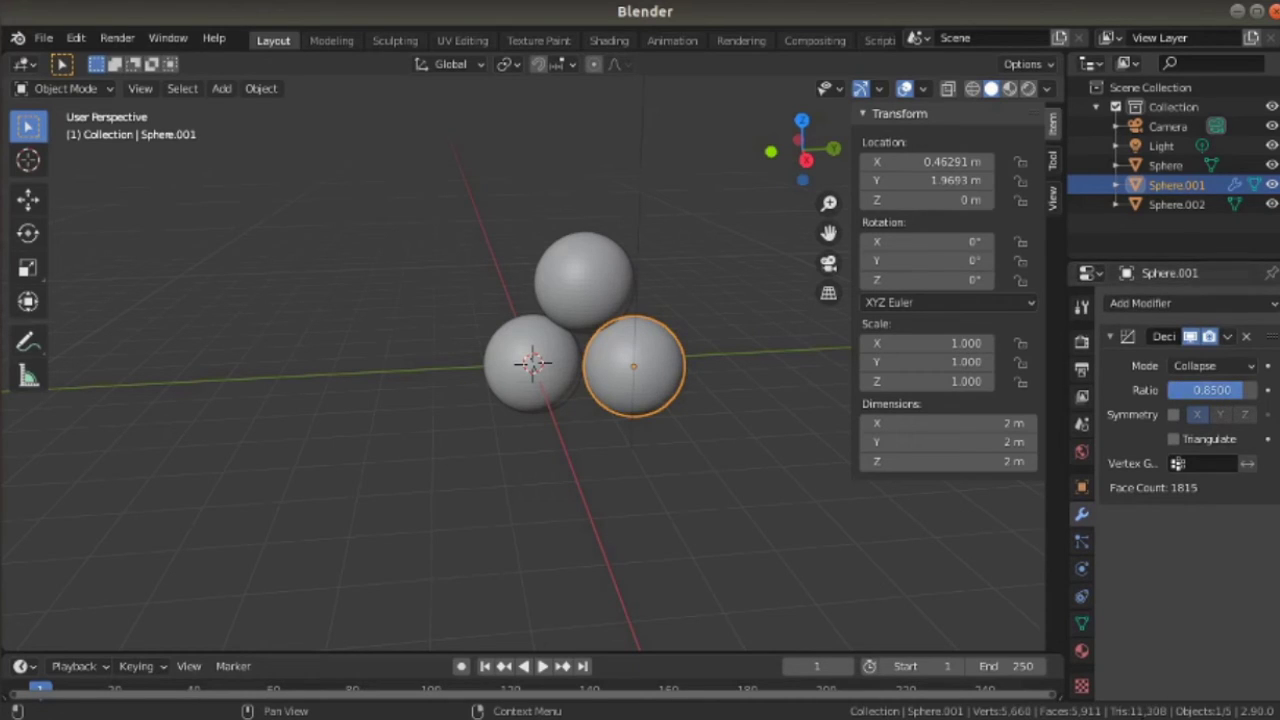
left_click(1228, 338)
left_click(1200, 360)
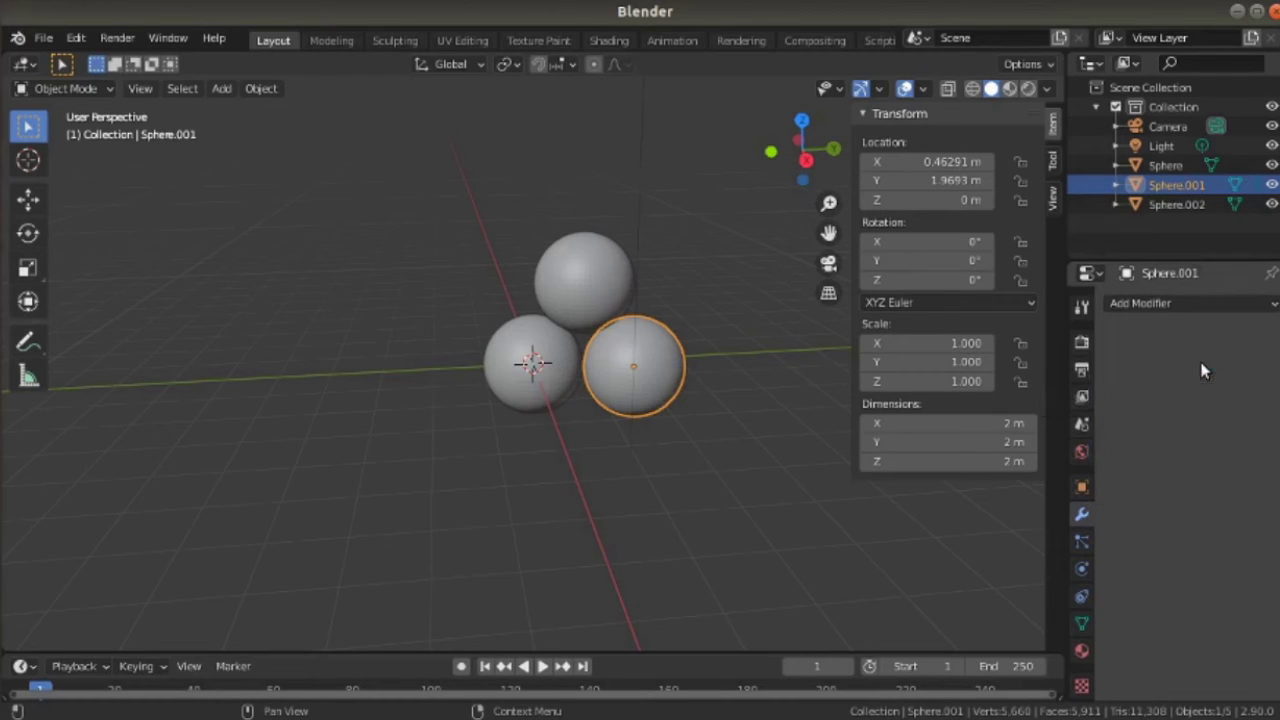
- Select the original sphere together with the upper sphere Sphere.002 and add a Decimate modifier to the upper one
left_click(544, 352)
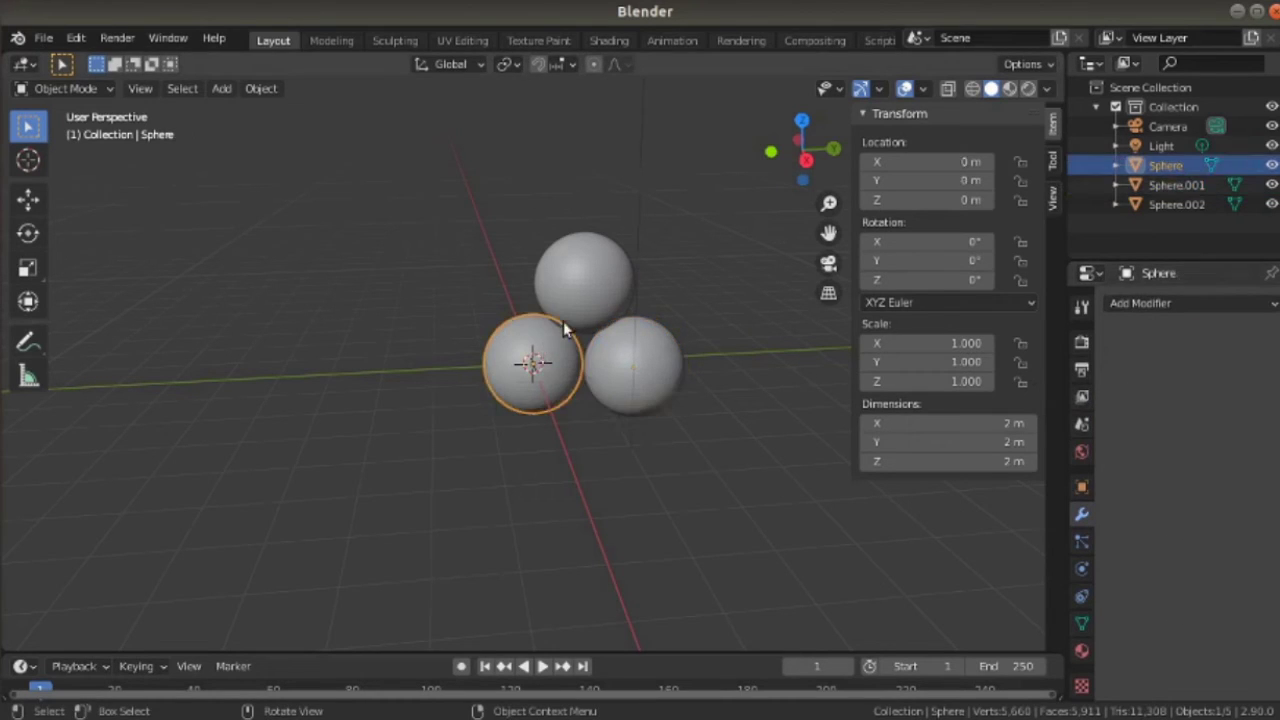
left_click(571, 306, "shift")
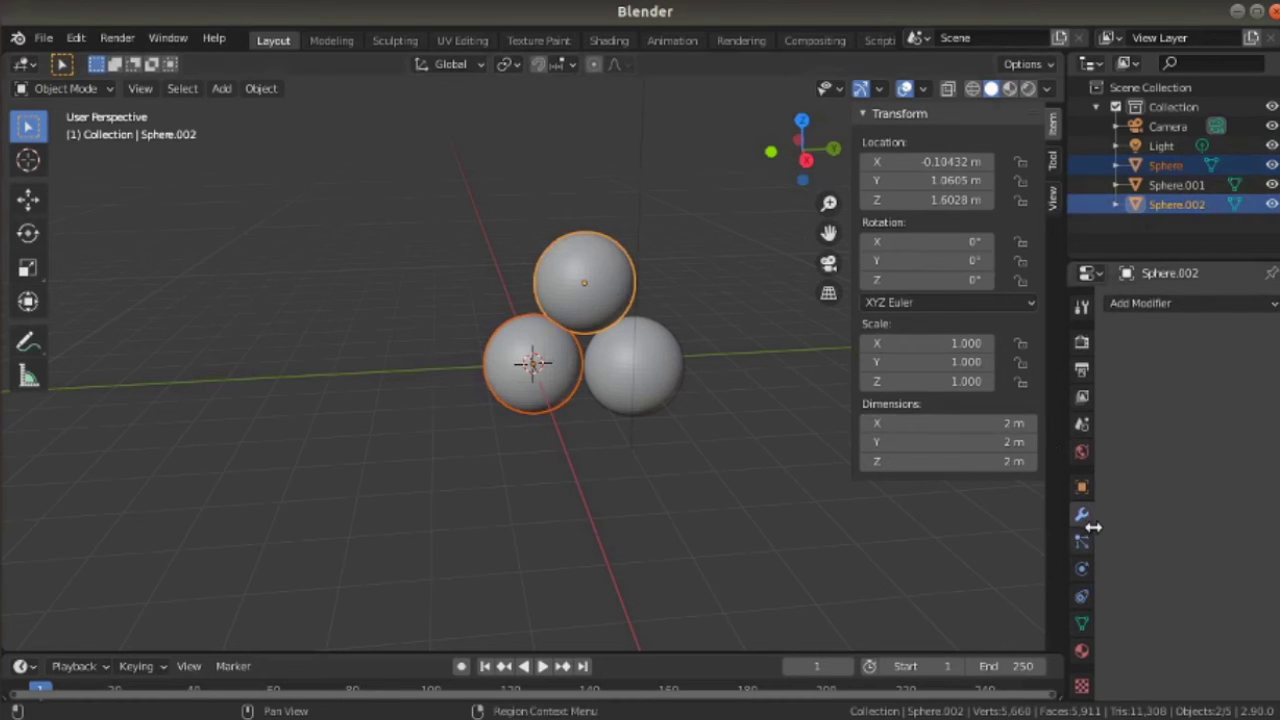
left_click(1190, 305)
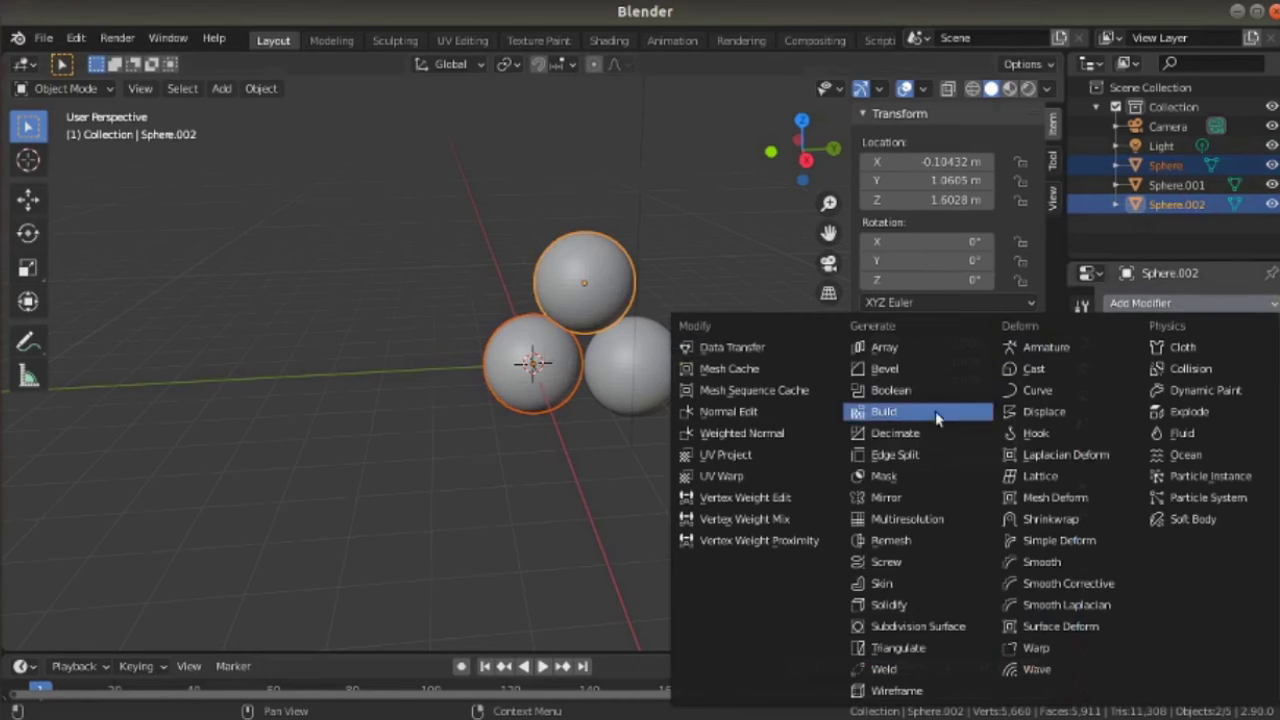
left_click(918, 433)
- Try Decimate ratios of 0.8, 0.75 and 0.7 on the upper sphere
left_click(1199, 389)
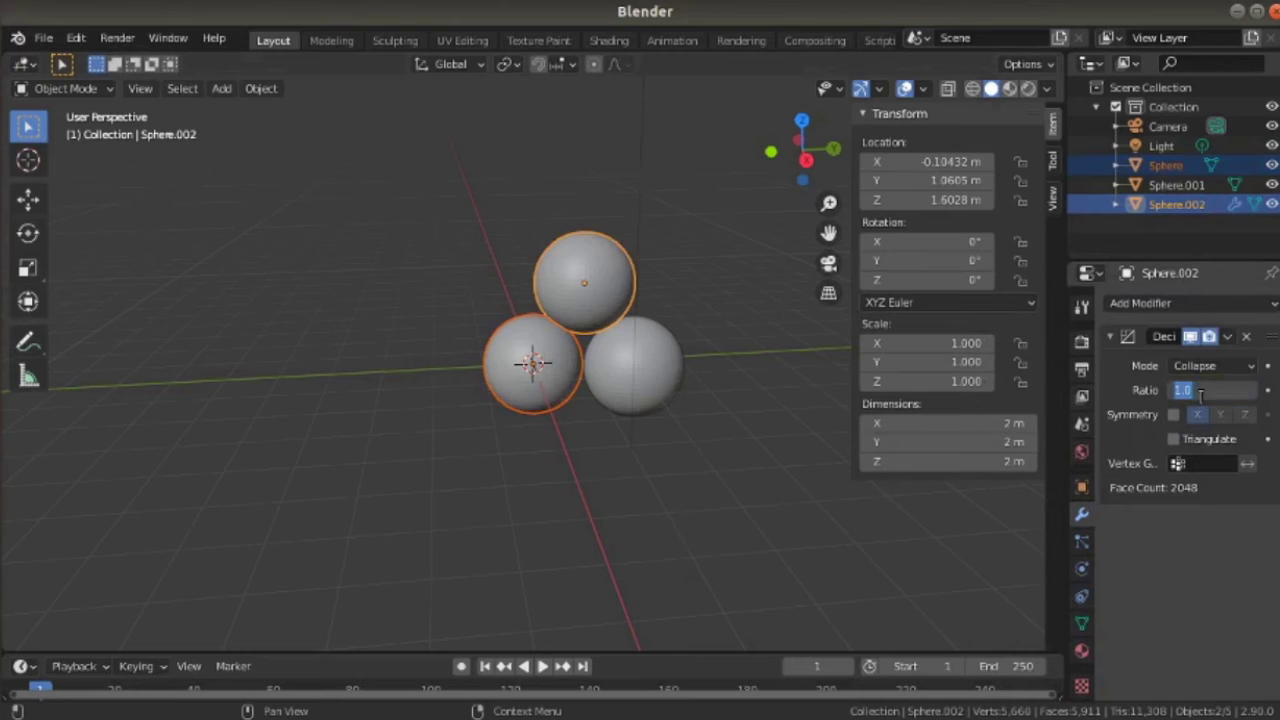
key("BackSpace")
type(".8")
key("Return")
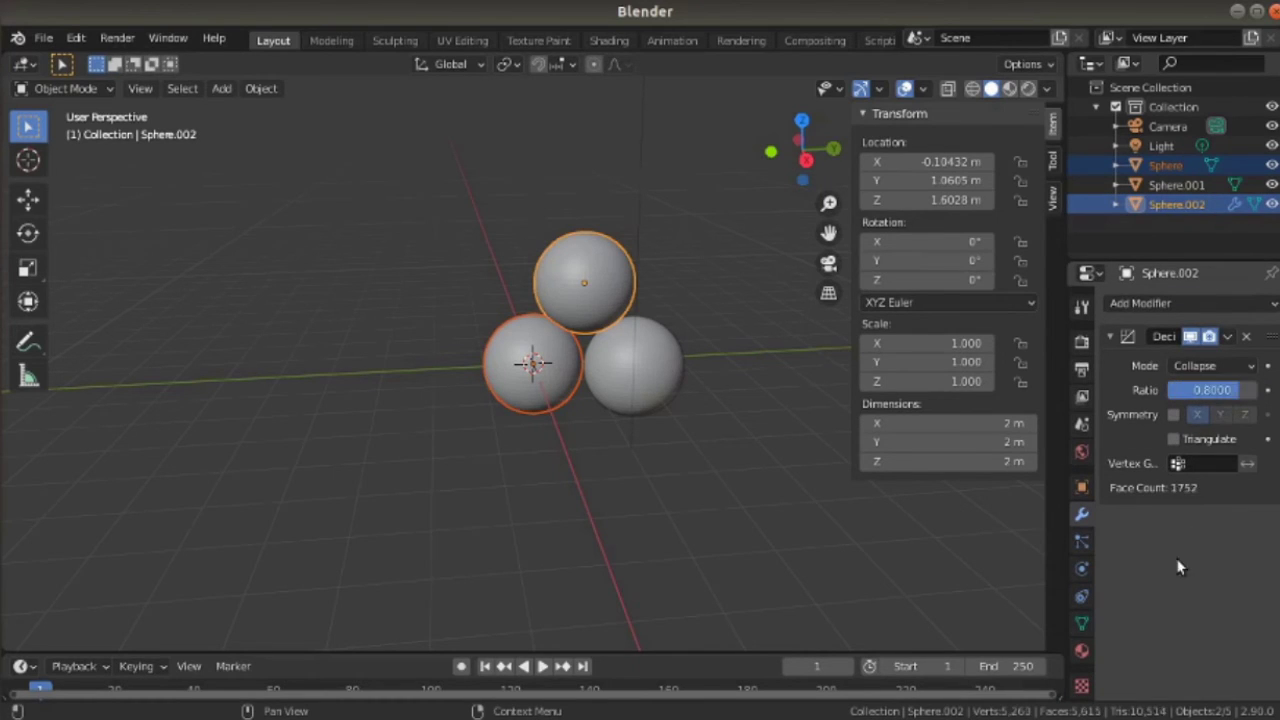
left_click(1217, 392)
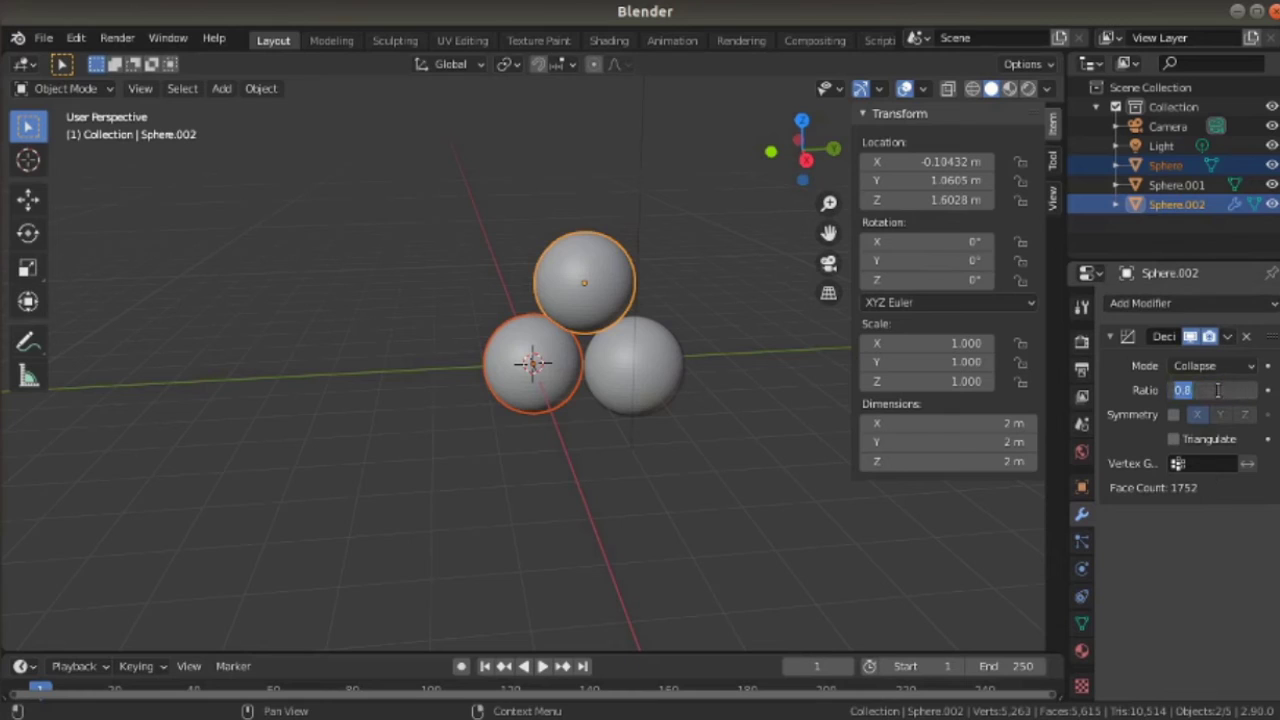
key("BackSpace")
type("75")
key("Return")
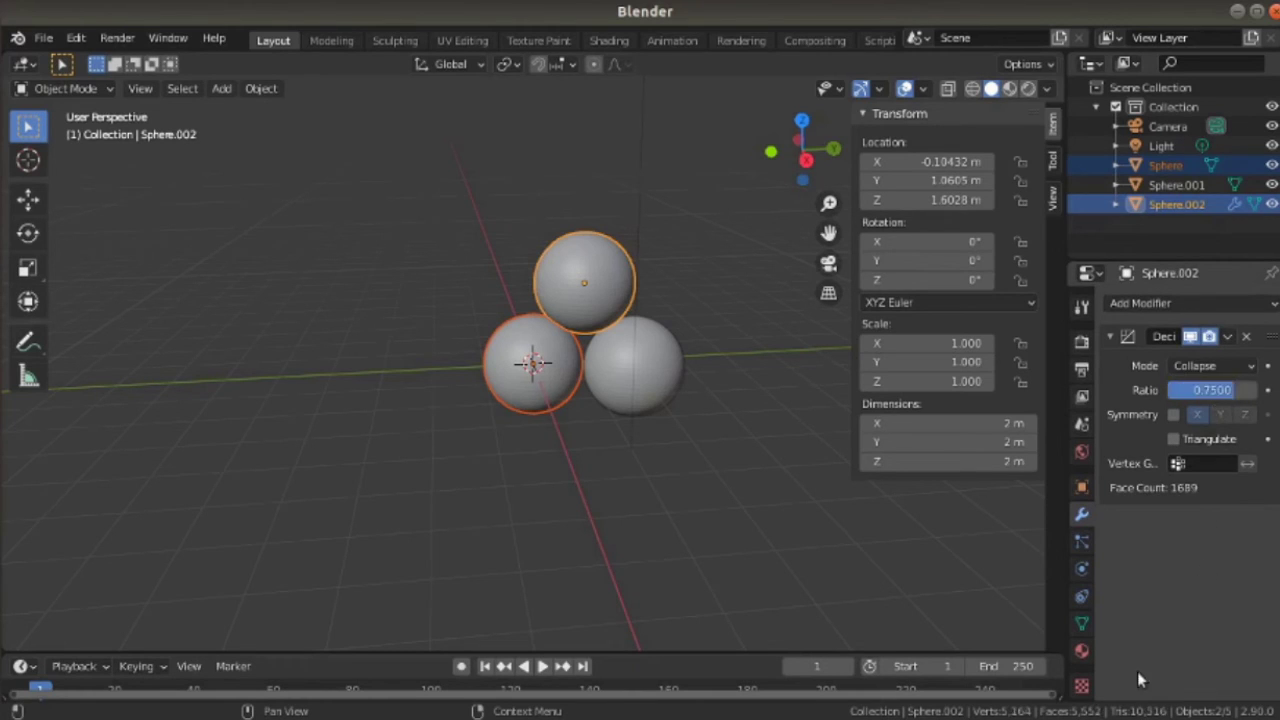
left_click(1238, 396)
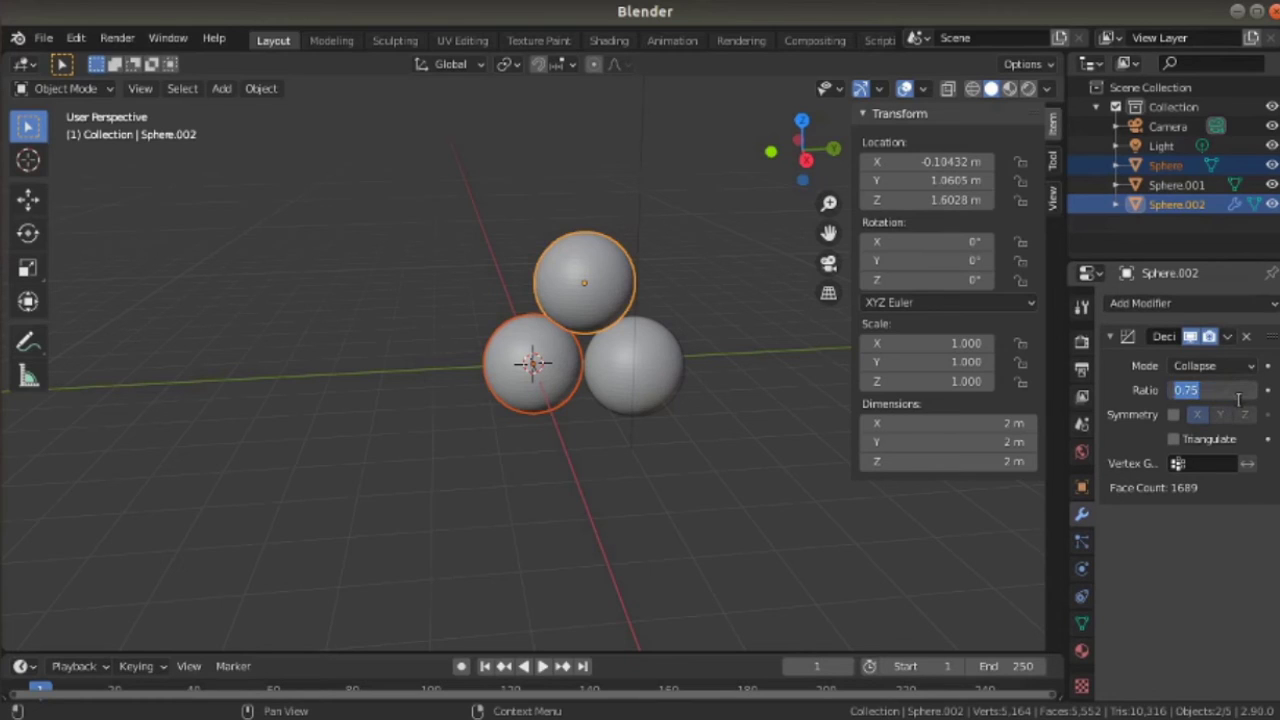
key("BackSpace")
type(".70")
key("Return")
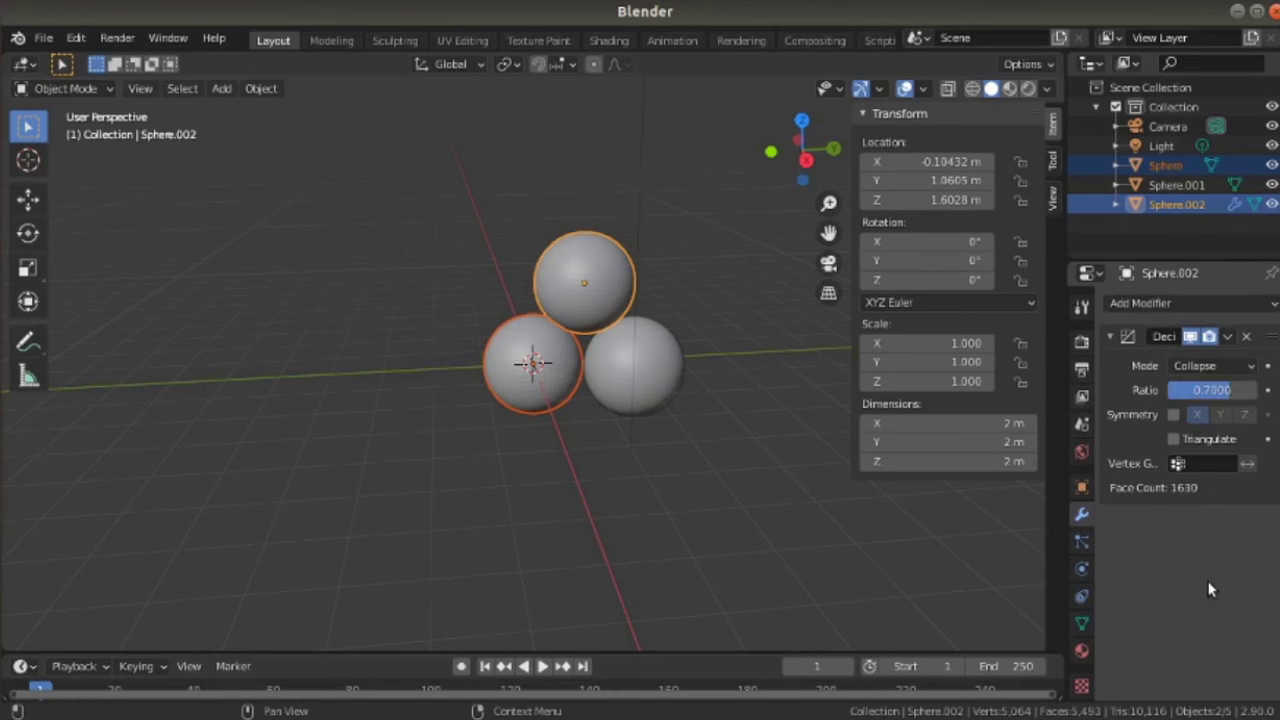
- Set the upper sphere's Decimate ratio to 0.65 and apply the modifier
left_click(1239, 390)
left_click(1237, 388)
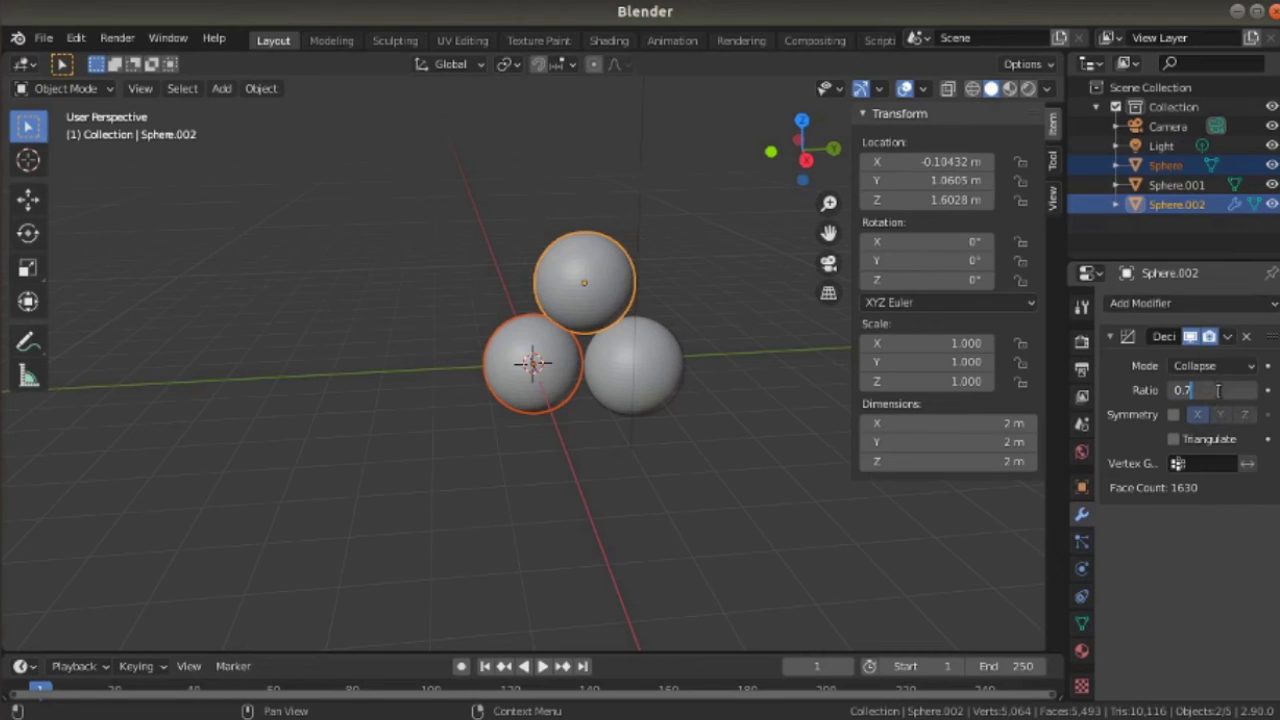
key("BackSpace")
type("65")
key("Return")
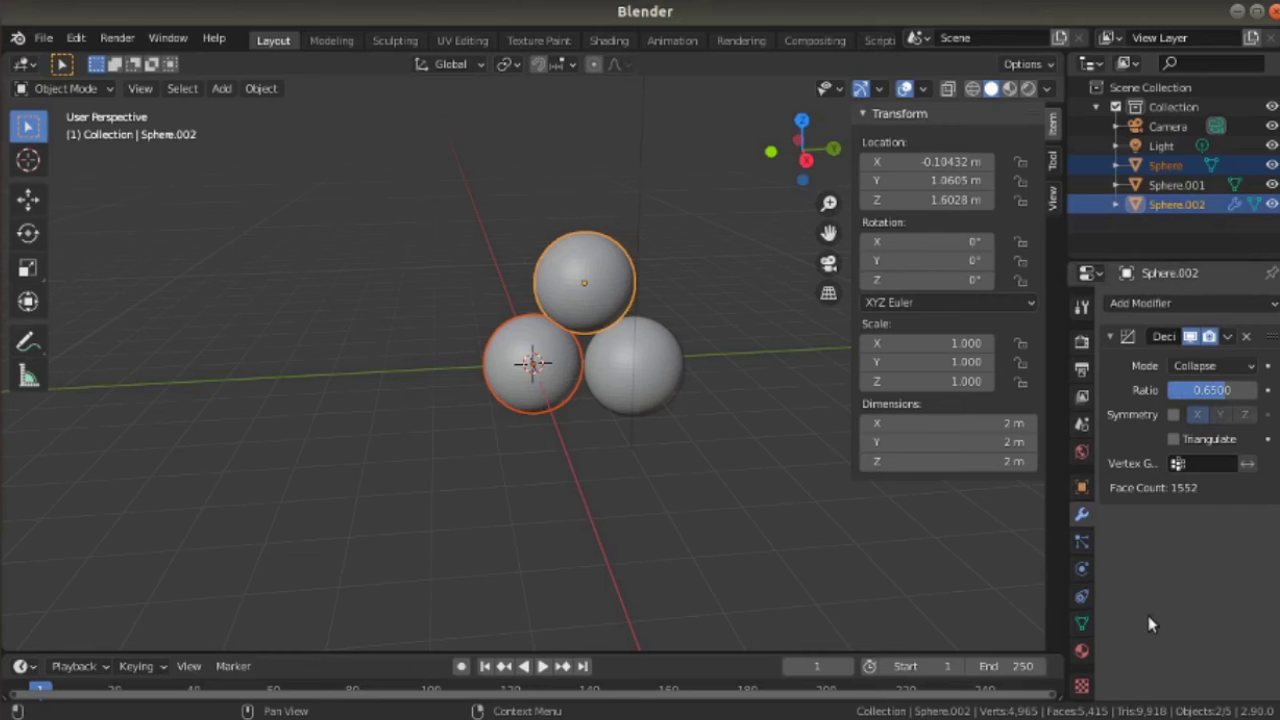
left_click(1226, 337)
left_click(1205, 363)
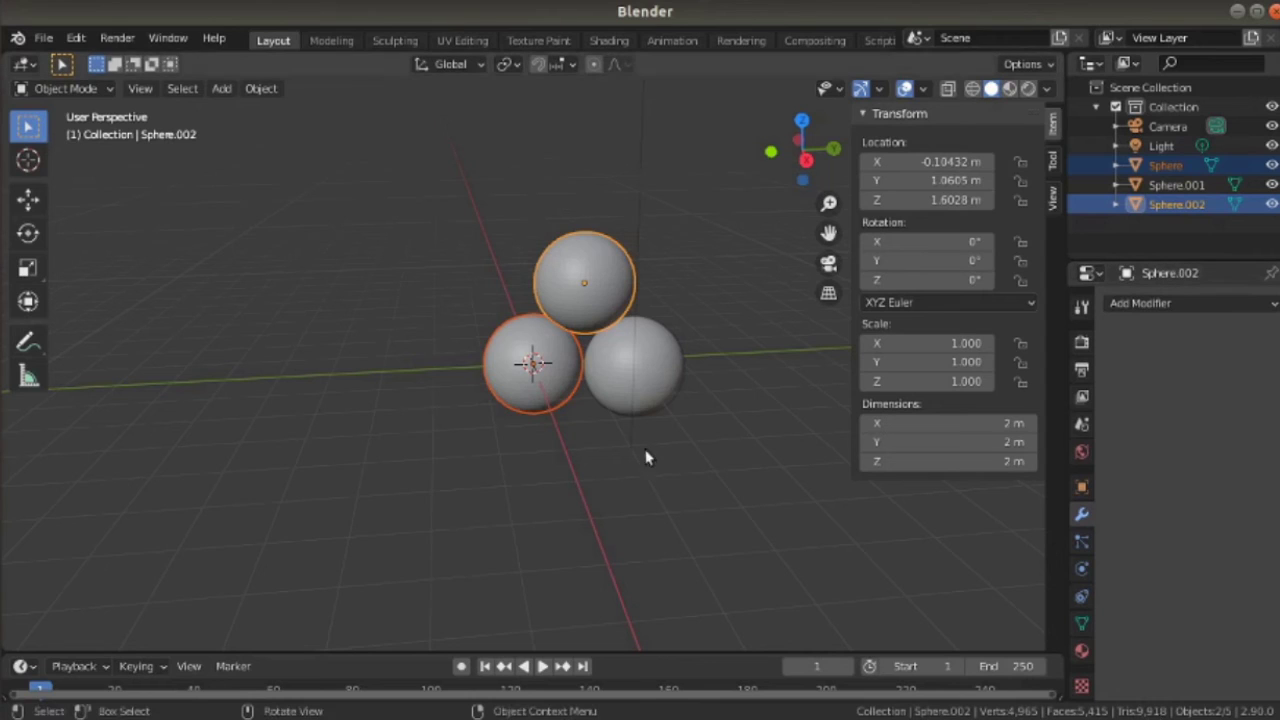
- Deselect the spheres and export the scene as a Wavefront OBJ file named small_poly_sphere.obj in the youtube_vids folder
left_click(596, 437)
left_click(44, 38)
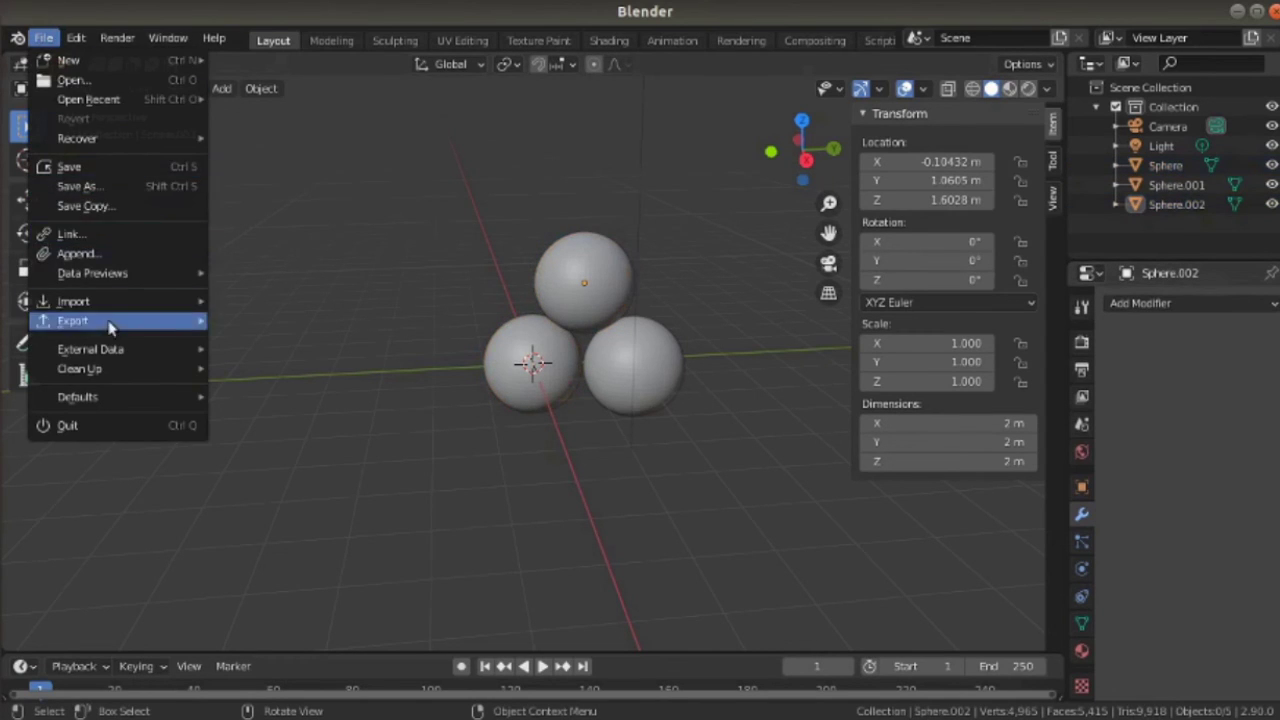
mouse_move(180, 321)
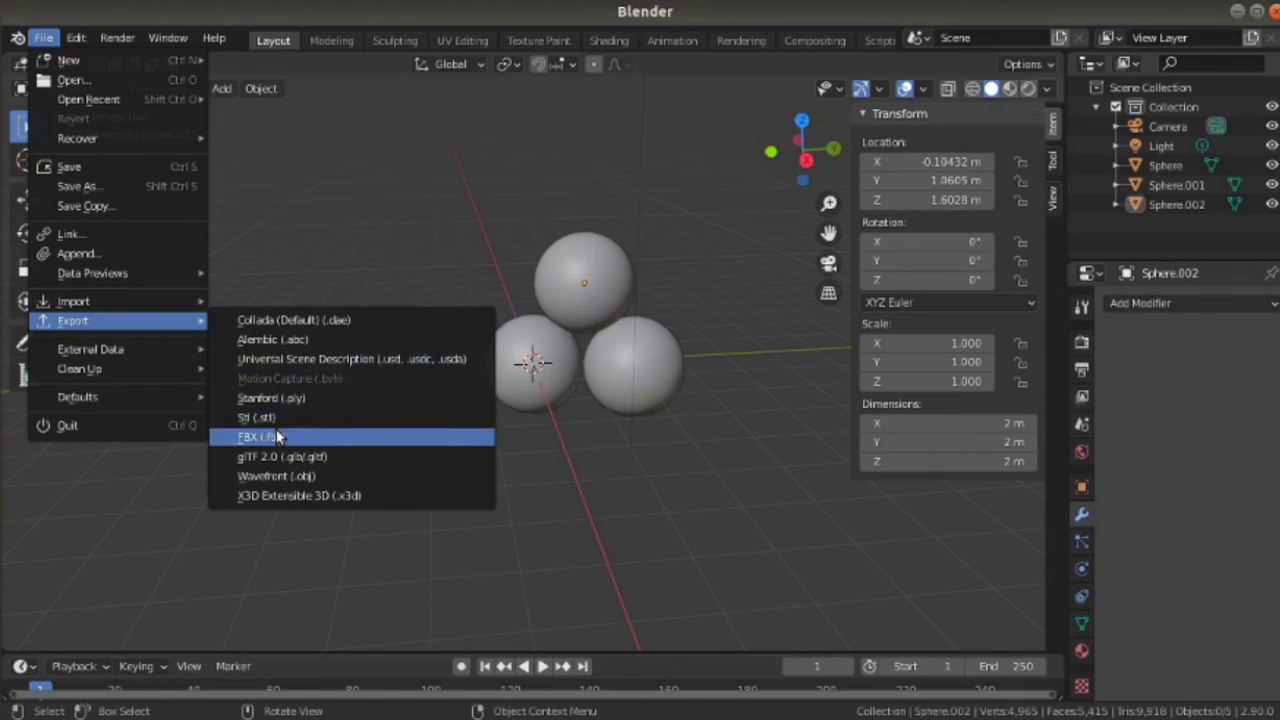
left_click(277, 476)
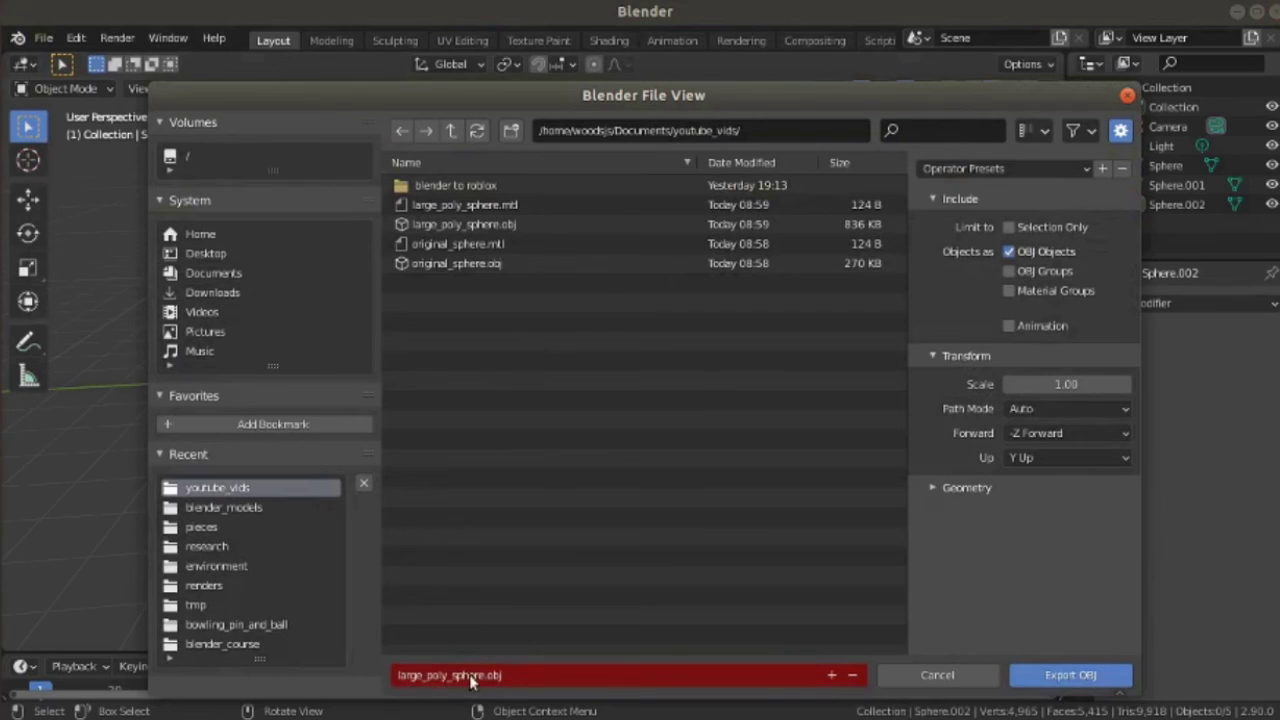
left_click(426, 676)
left_click(422, 676)
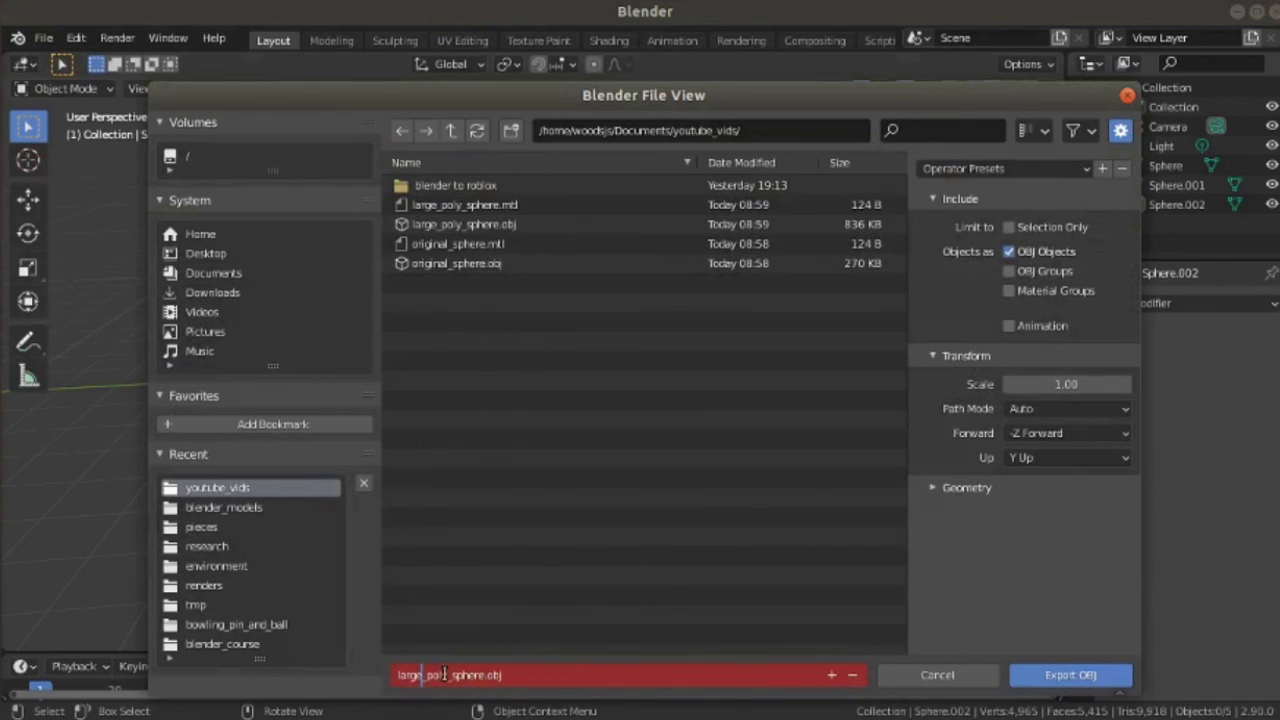
key("BackSpace")
key("BackSpace")
key("BackSpace")
key("BackSpace")
key("BackSpace")
type("small")
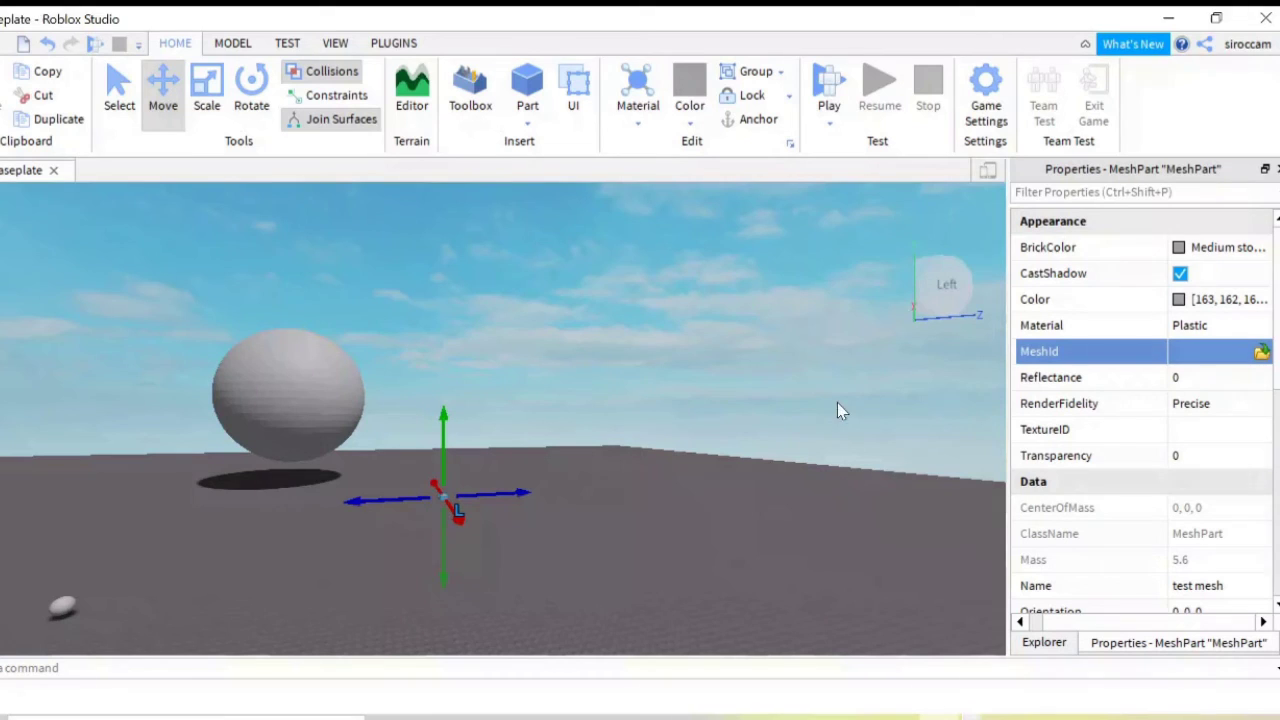
- In Roblox Studio, load small_poly_sphere as the test mesh's mesh, move it to the file's stored location, and deselect it
left_click(1262, 353)
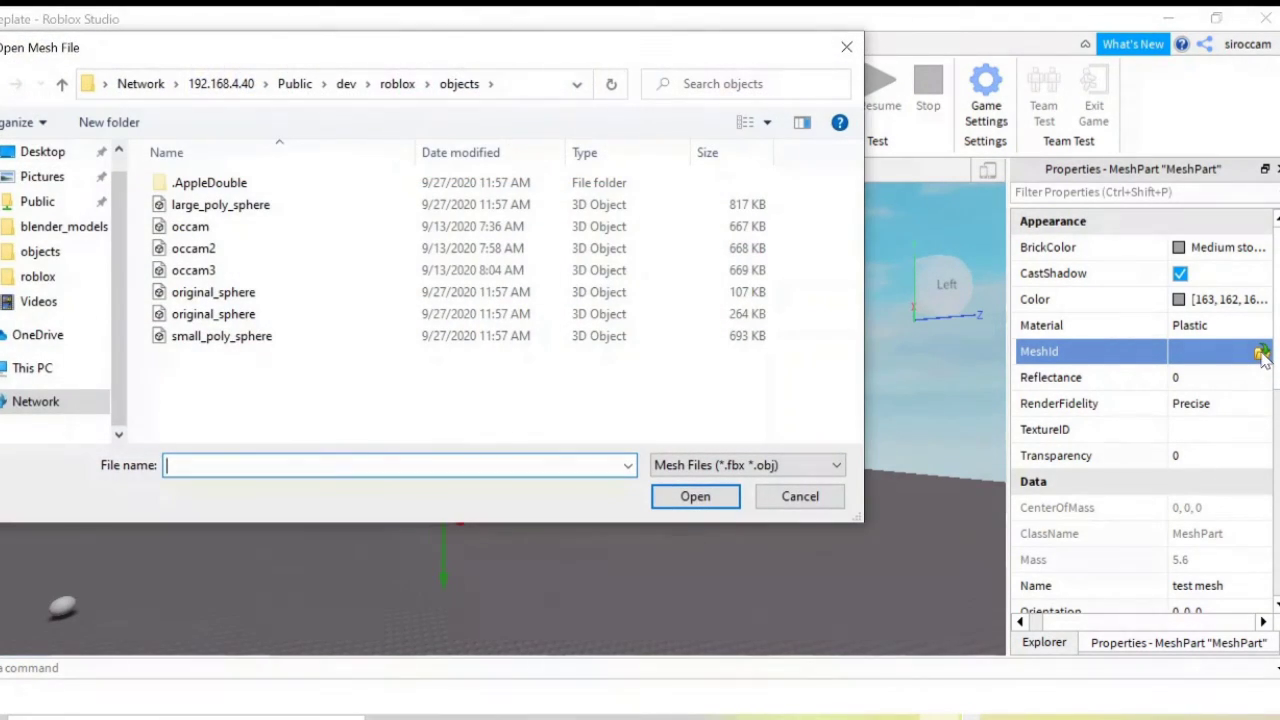
left_click(260, 340)
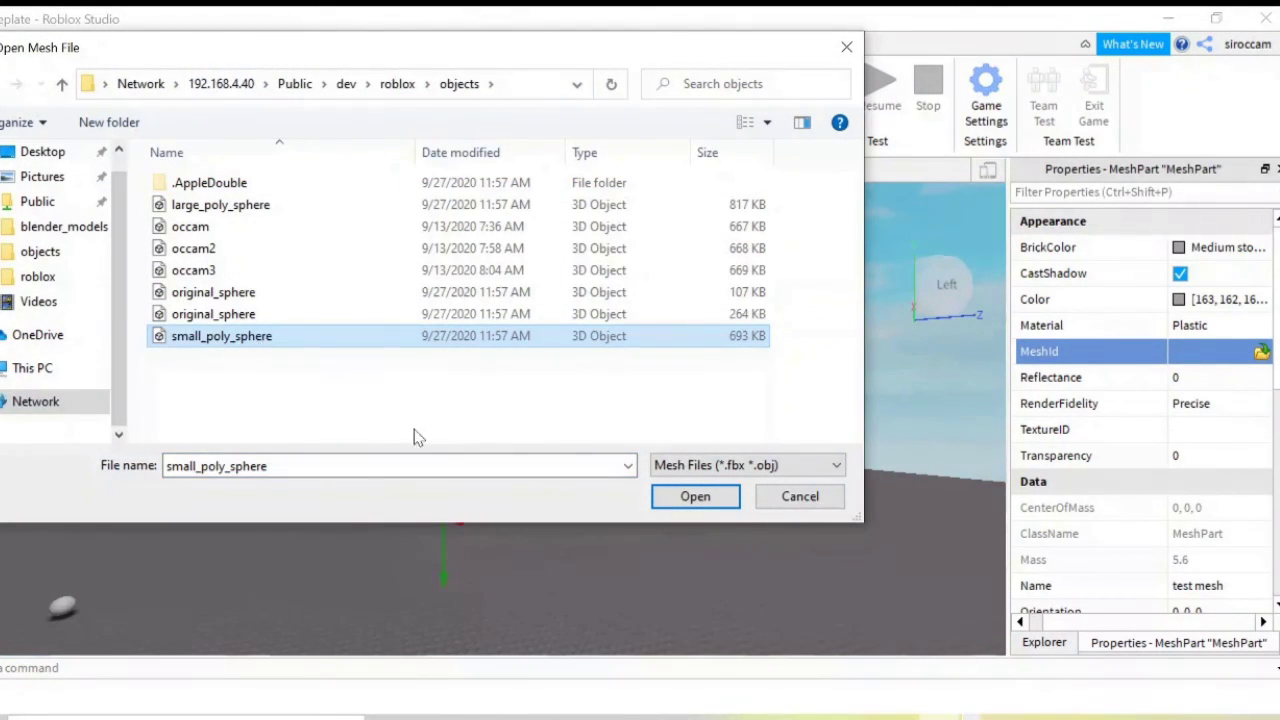
left_click(696, 505)
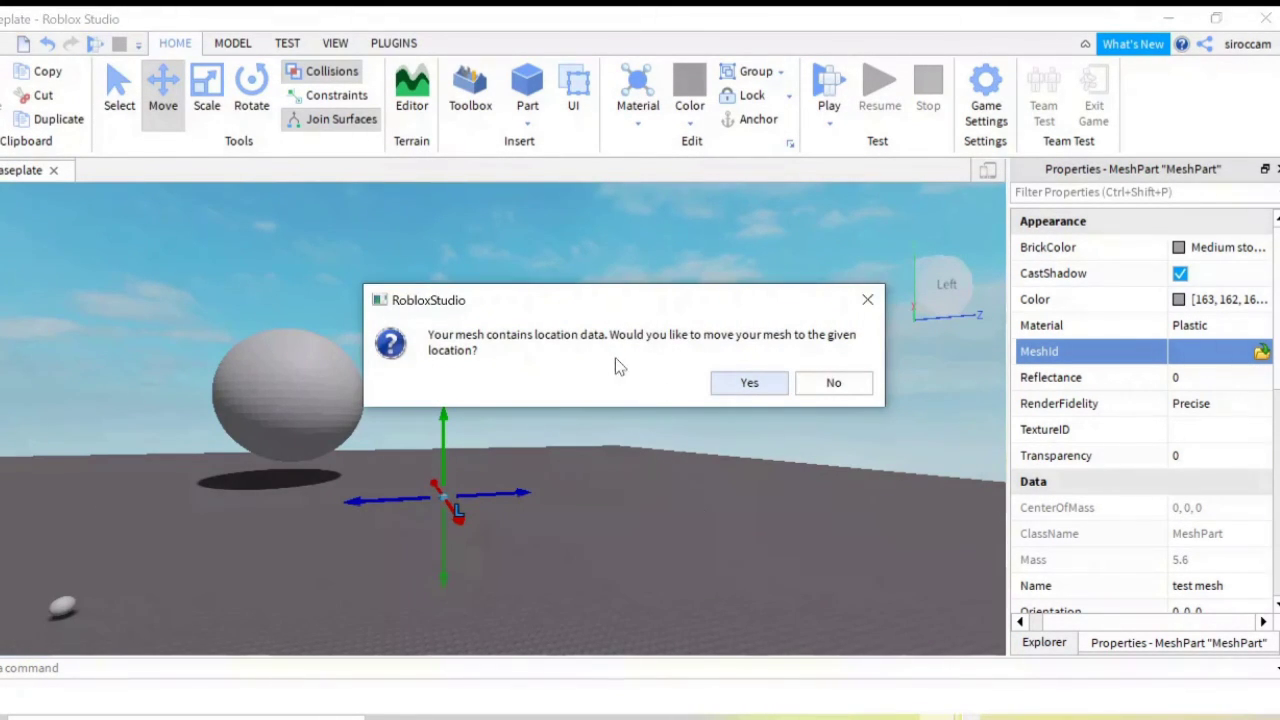
left_click(734, 386)
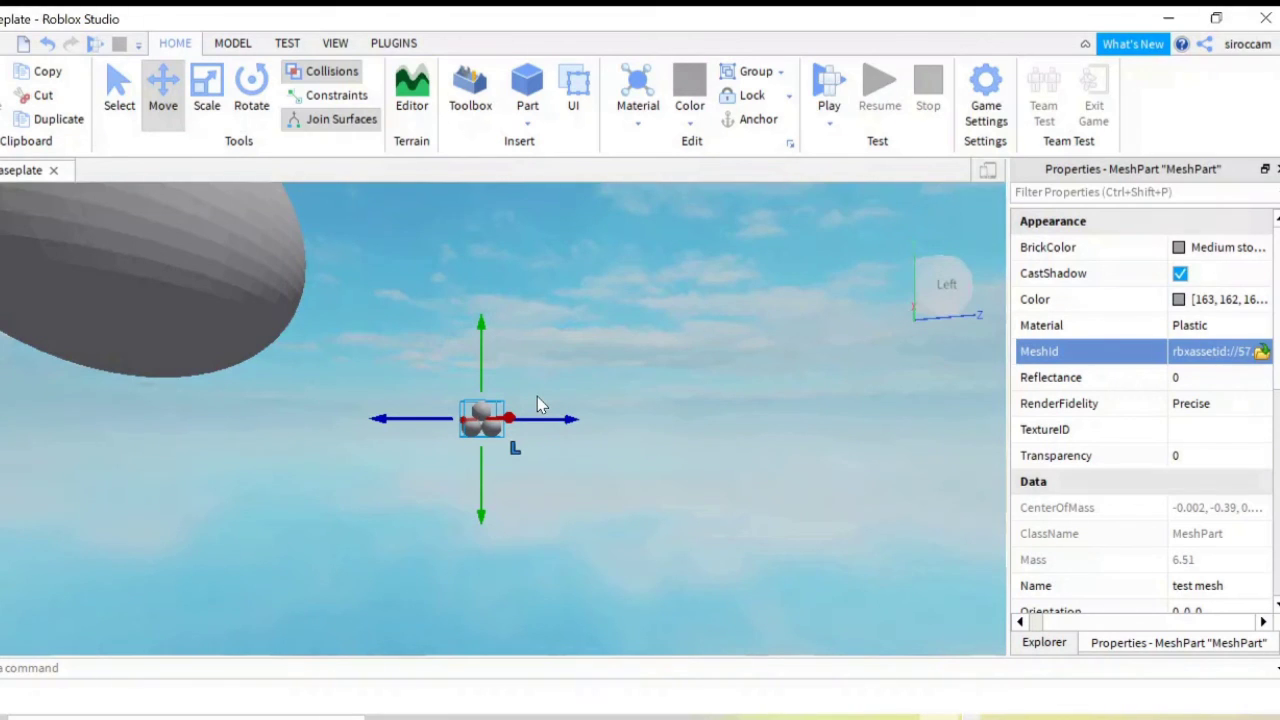
left_click(540, 396)
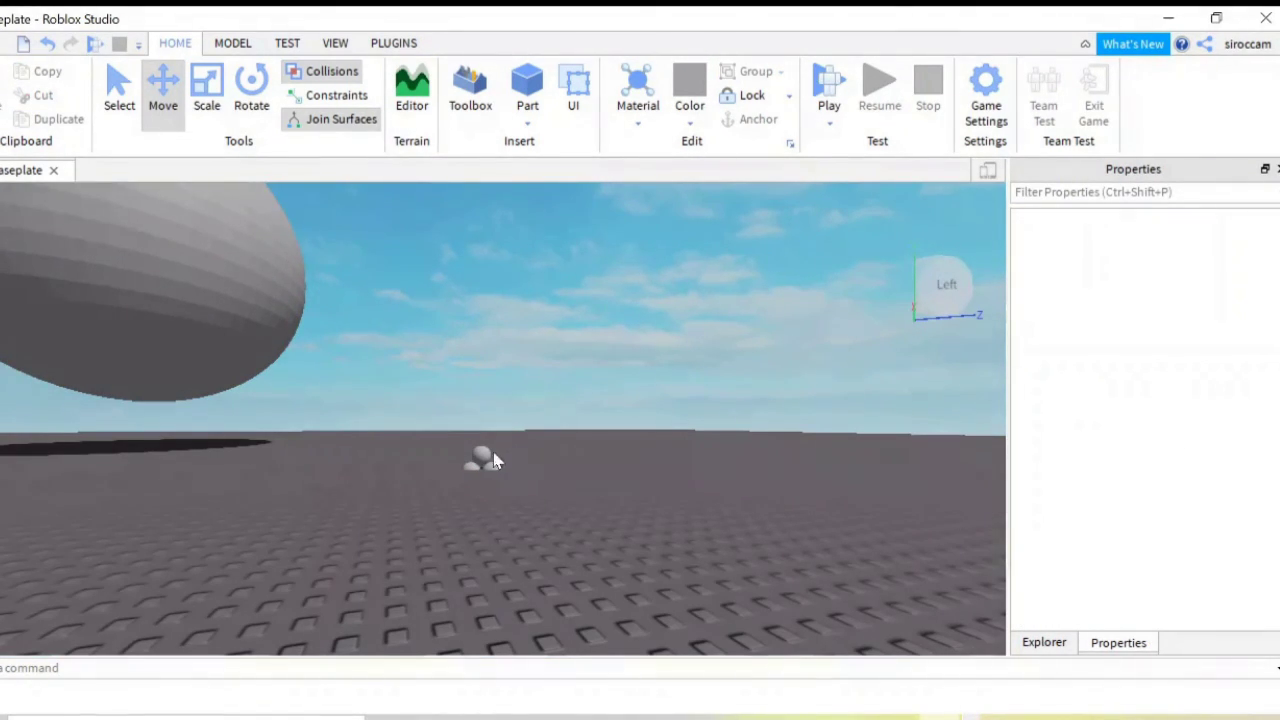
- Select the test mesh of three small spheres and raise it slightly above the baseplate
left_click(484, 458)
mouse_move(481, 420)
left_mouse_down()
mouse_move(485, 390)
mouse_move(485, 402)
left_mouse_up()
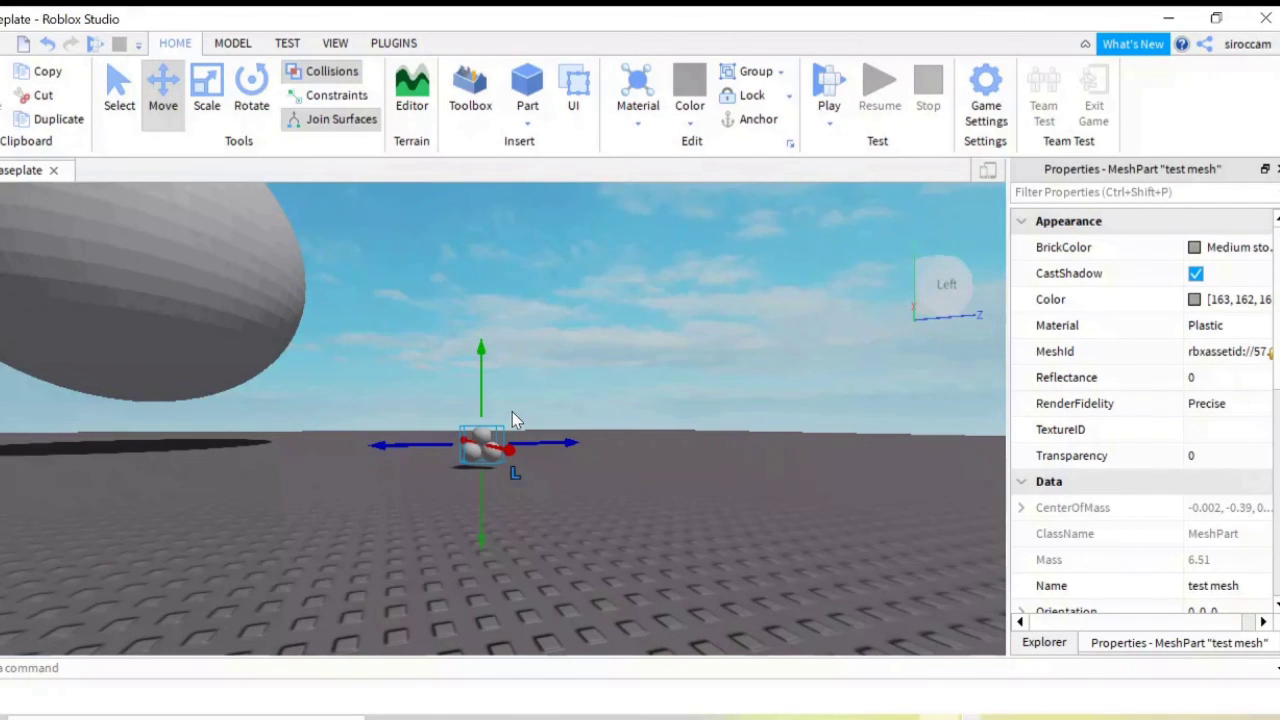
scroll(514, 419, "up", 5)
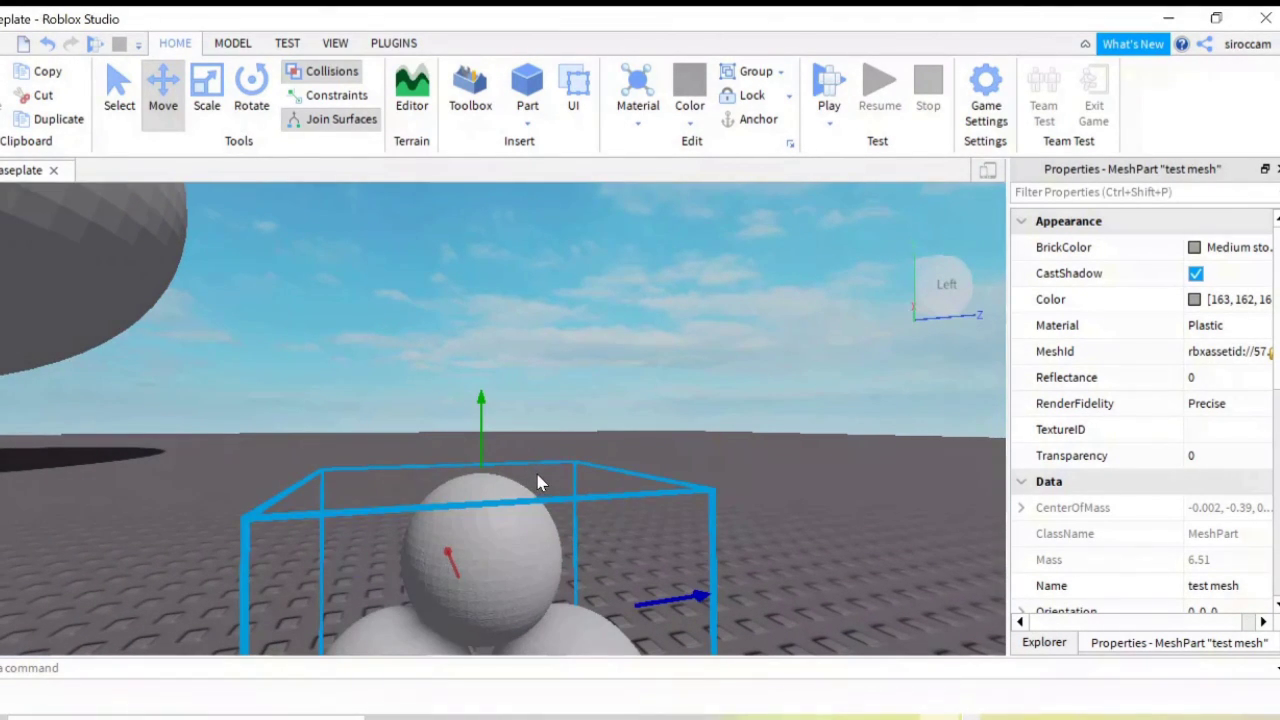
scroll(538, 483, "down", 8)
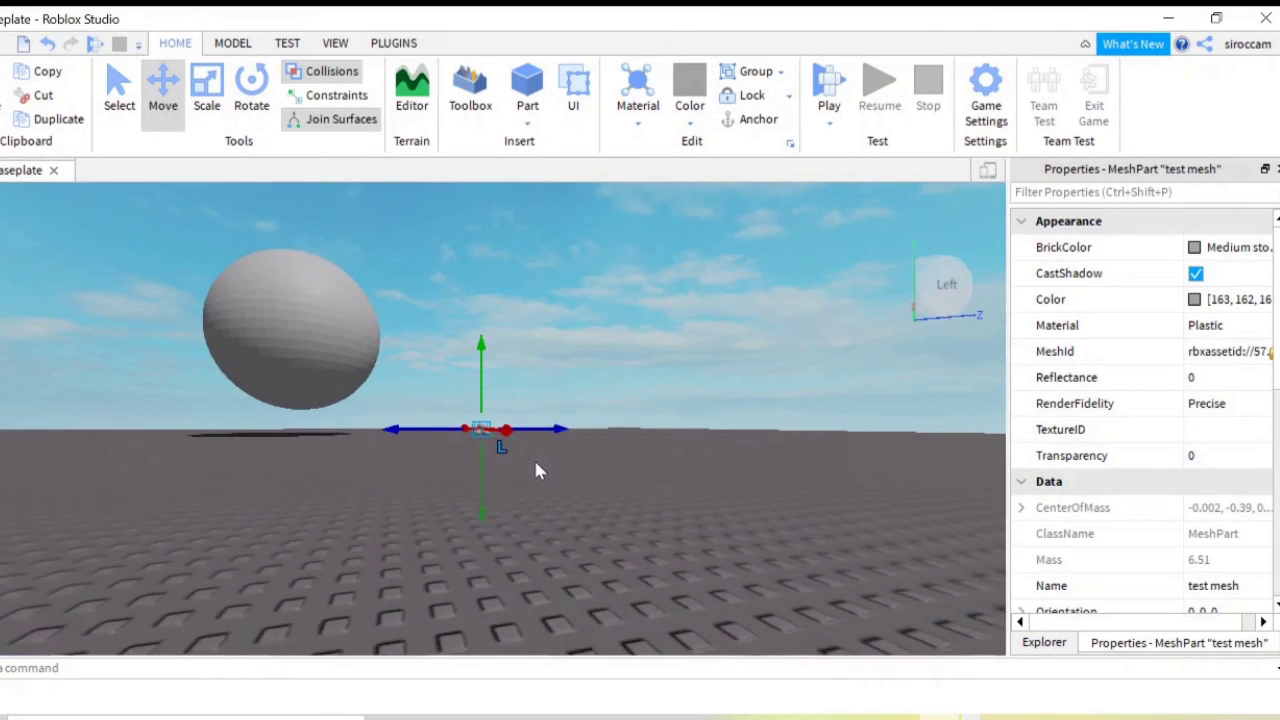
scroll(533, 471, "down", 2)
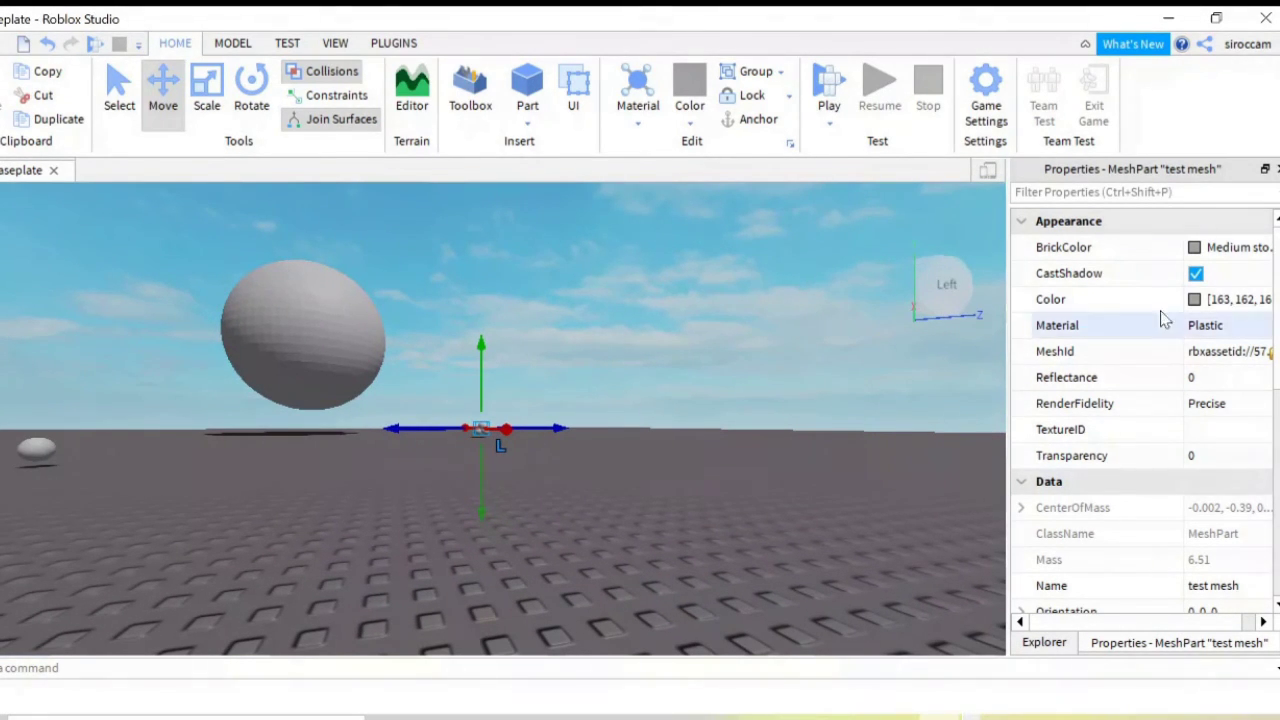
- Set the test mesh's BrickColor to Really red and its material to Neon
left_click(1236, 250)
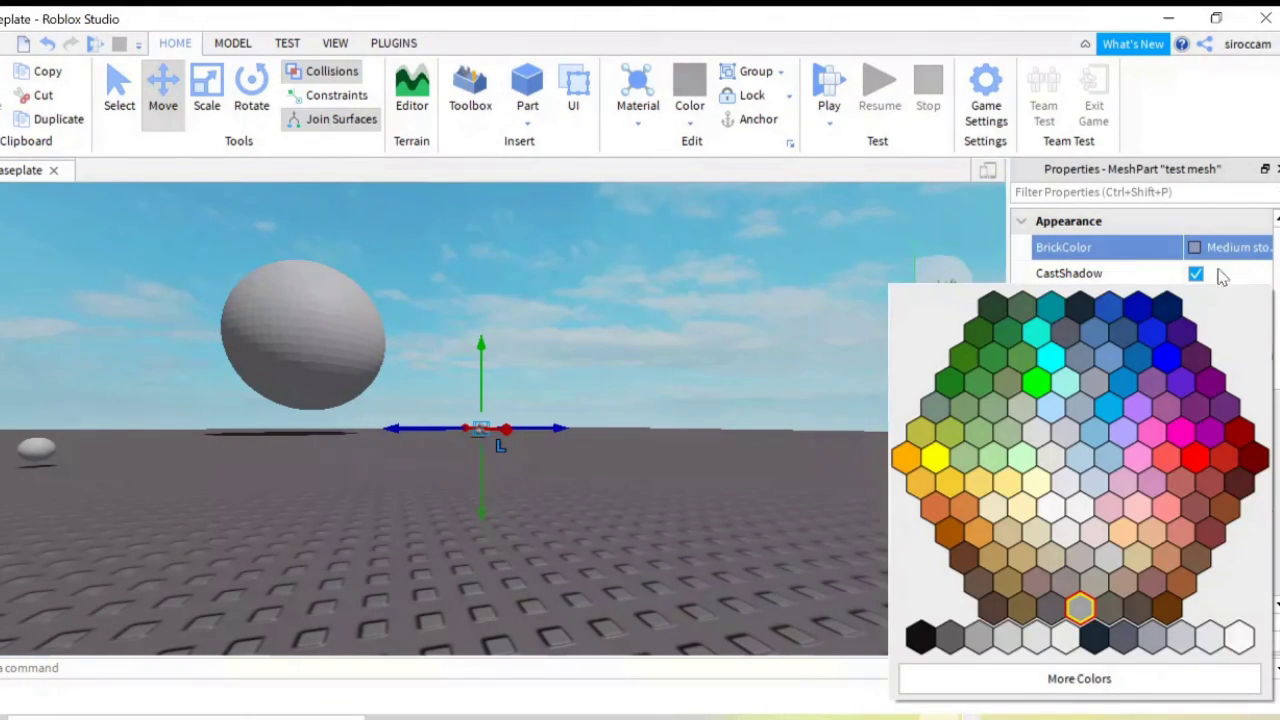
left_click(1196, 456)
left_click(1197, 328)
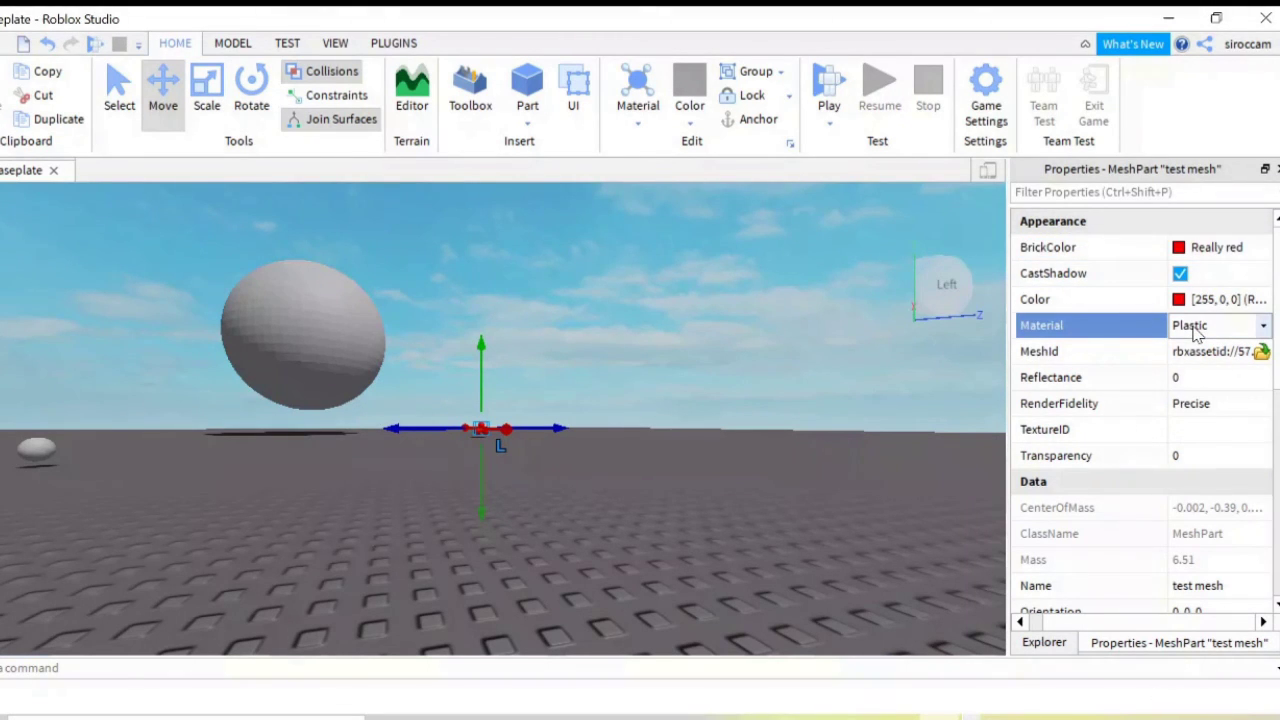
left_click(1197, 333)
left_click(1200, 466)
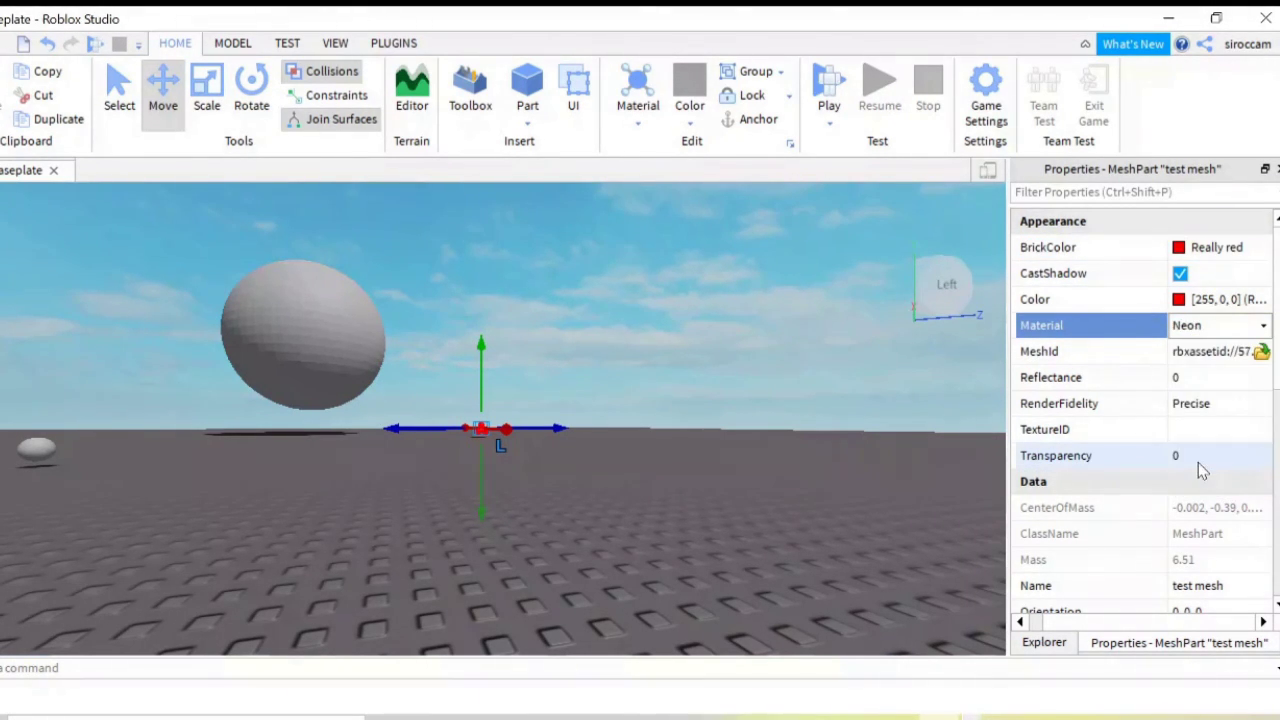
- Give the large original fbx sphere the BrickColor Really blue and the Neon material
left_click(309, 349)
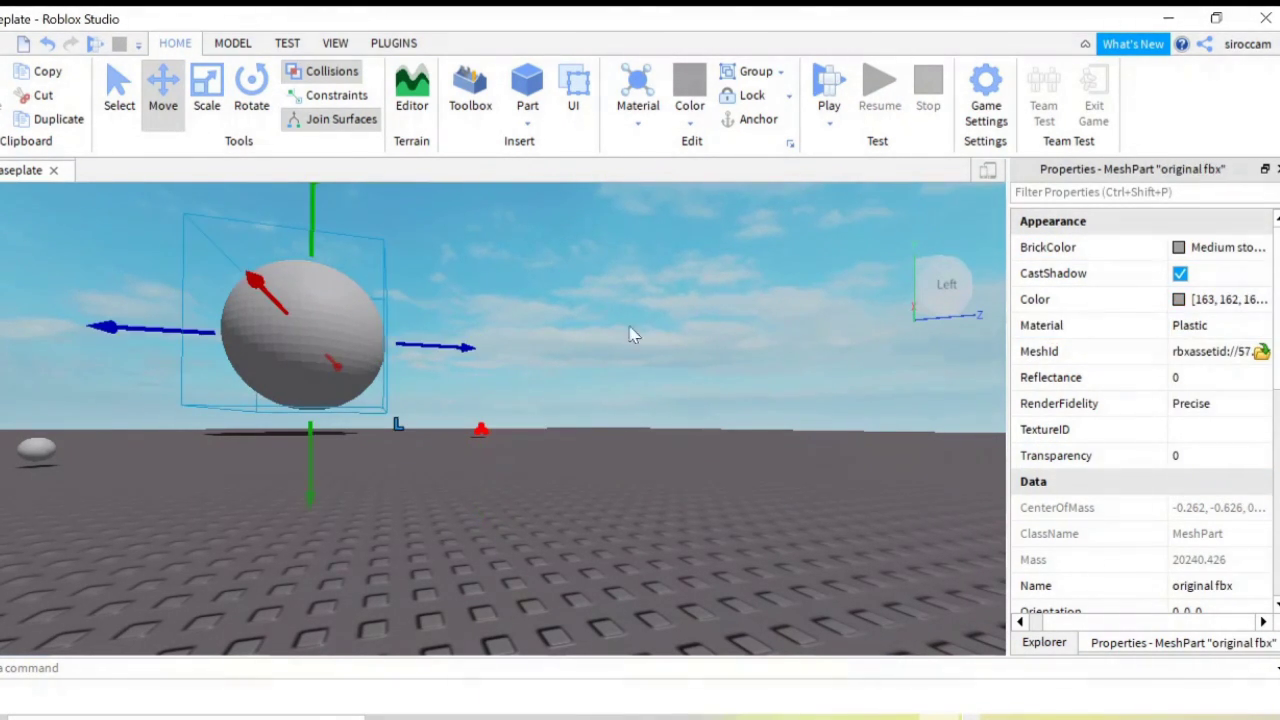
left_click(1180, 248)
left_click(1164, 358)
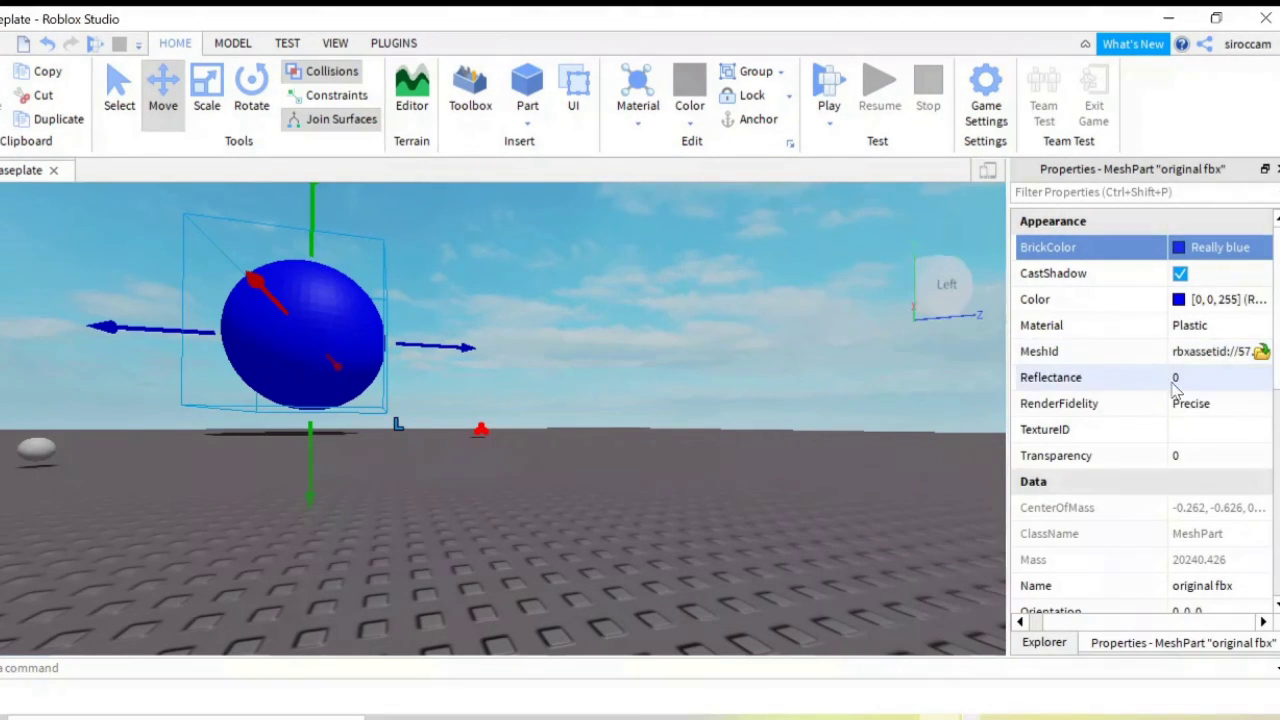
left_click(1195, 326)
left_click(1205, 330)
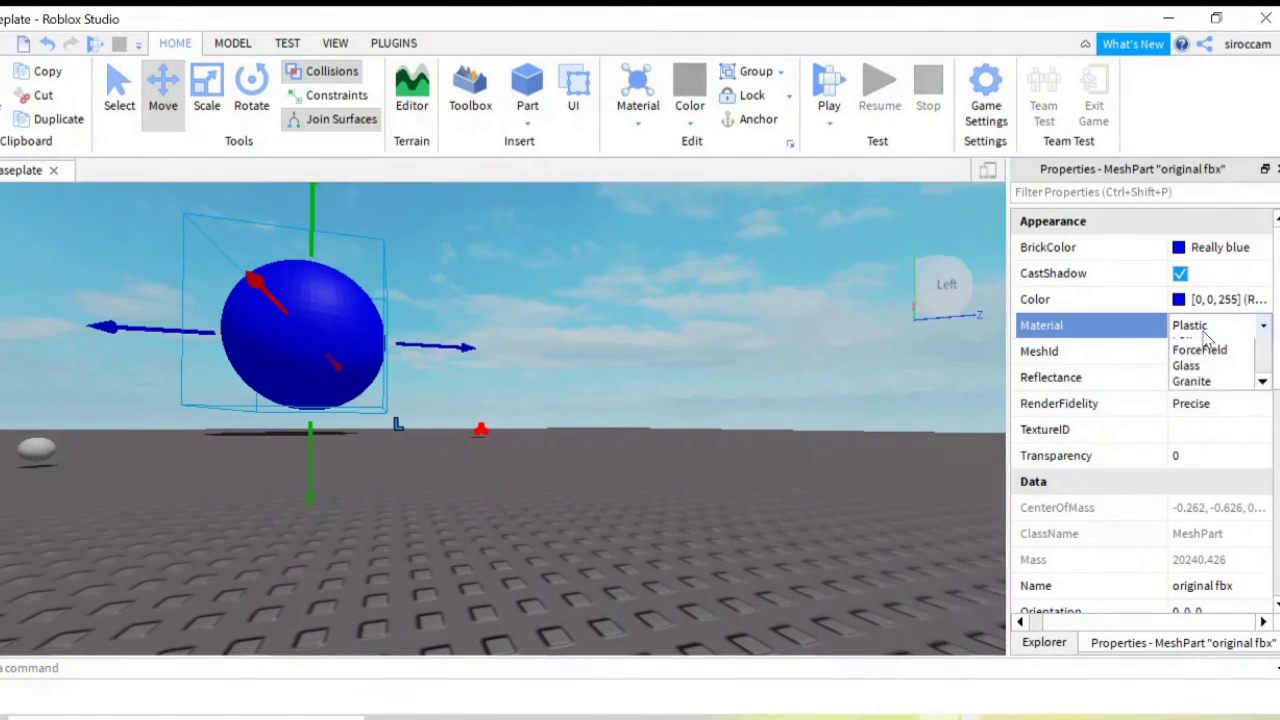
left_click(1199, 457)
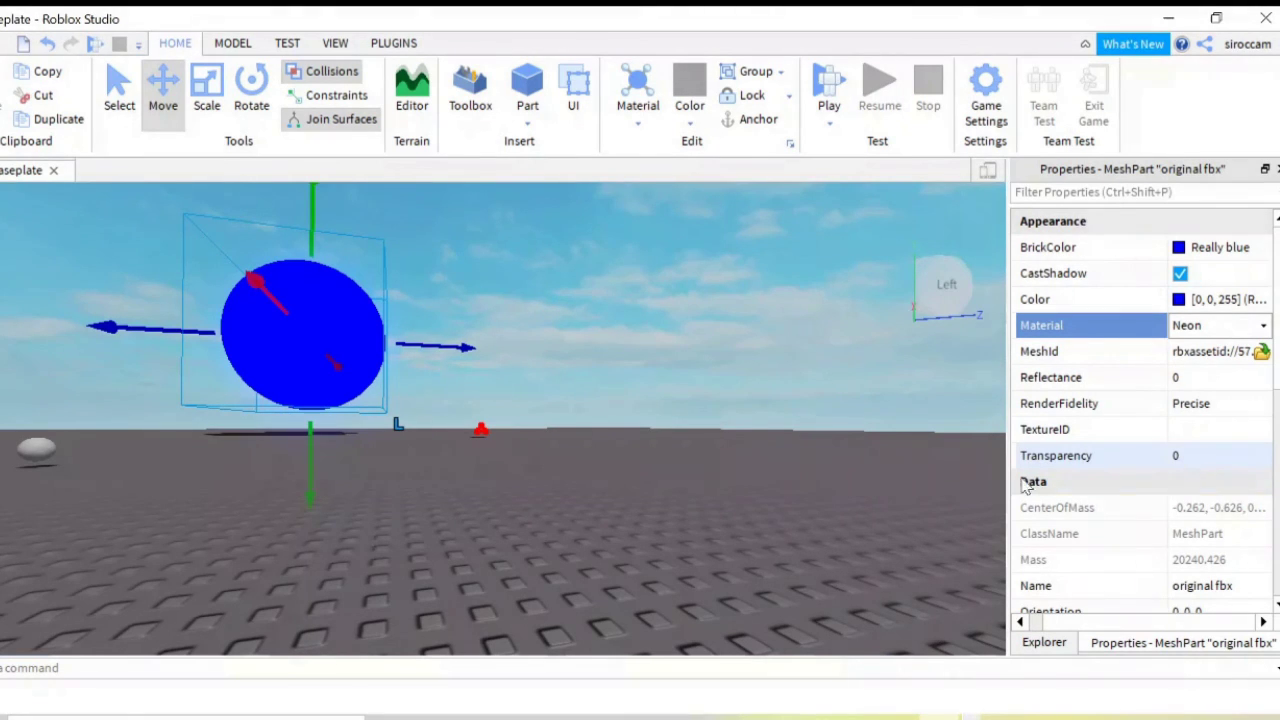
- Change the small original obj sphere to BrickColor Sea green with Neon material, and deselect it
left_click(36, 449)
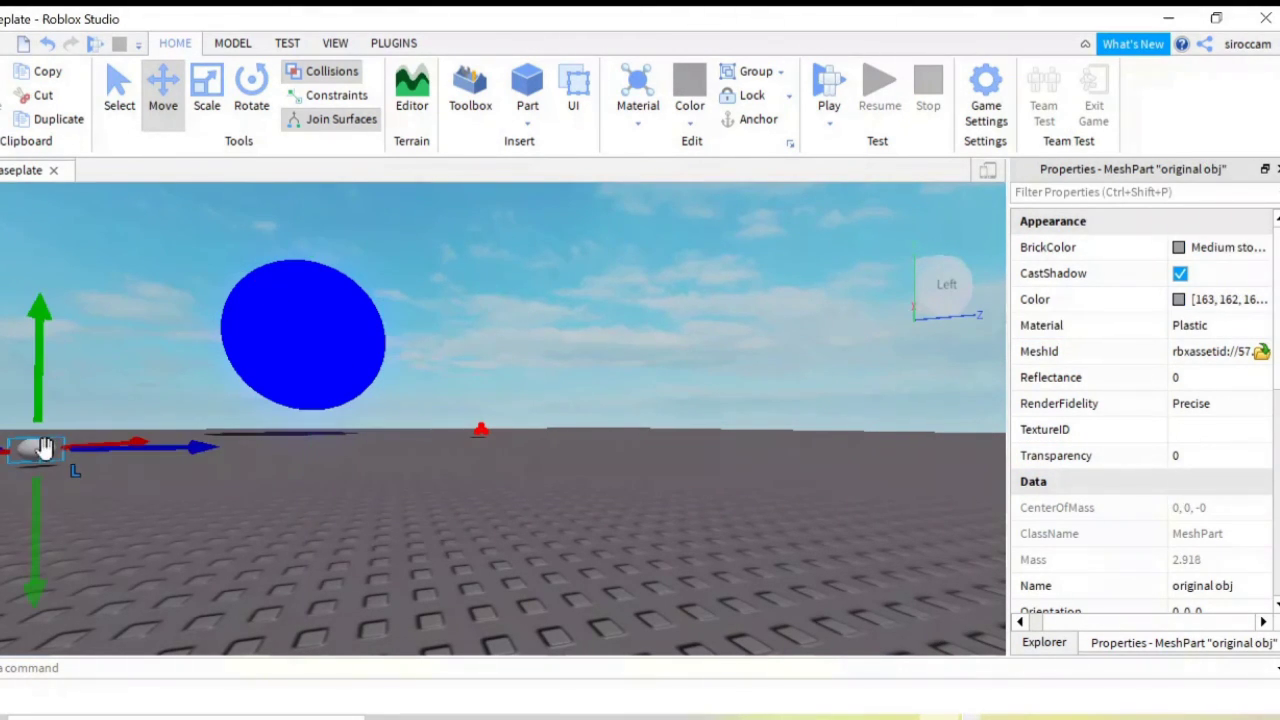
left_click(1218, 247)
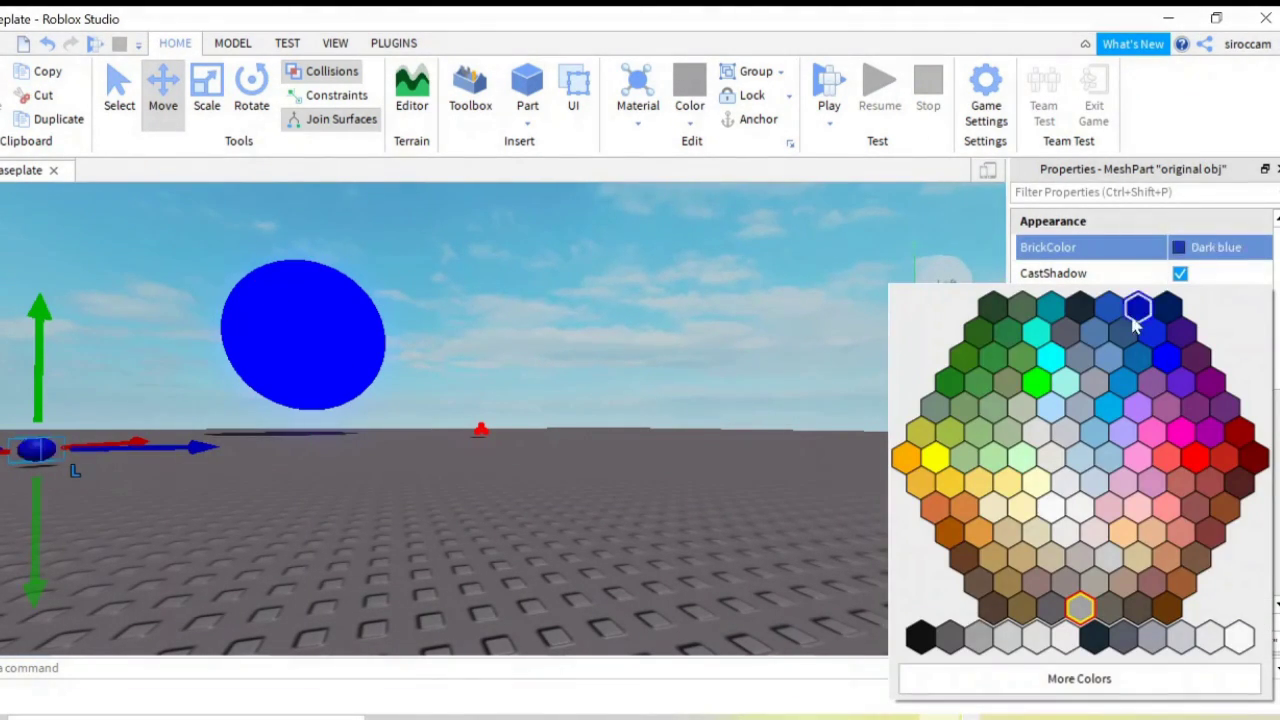
left_click(988, 374)
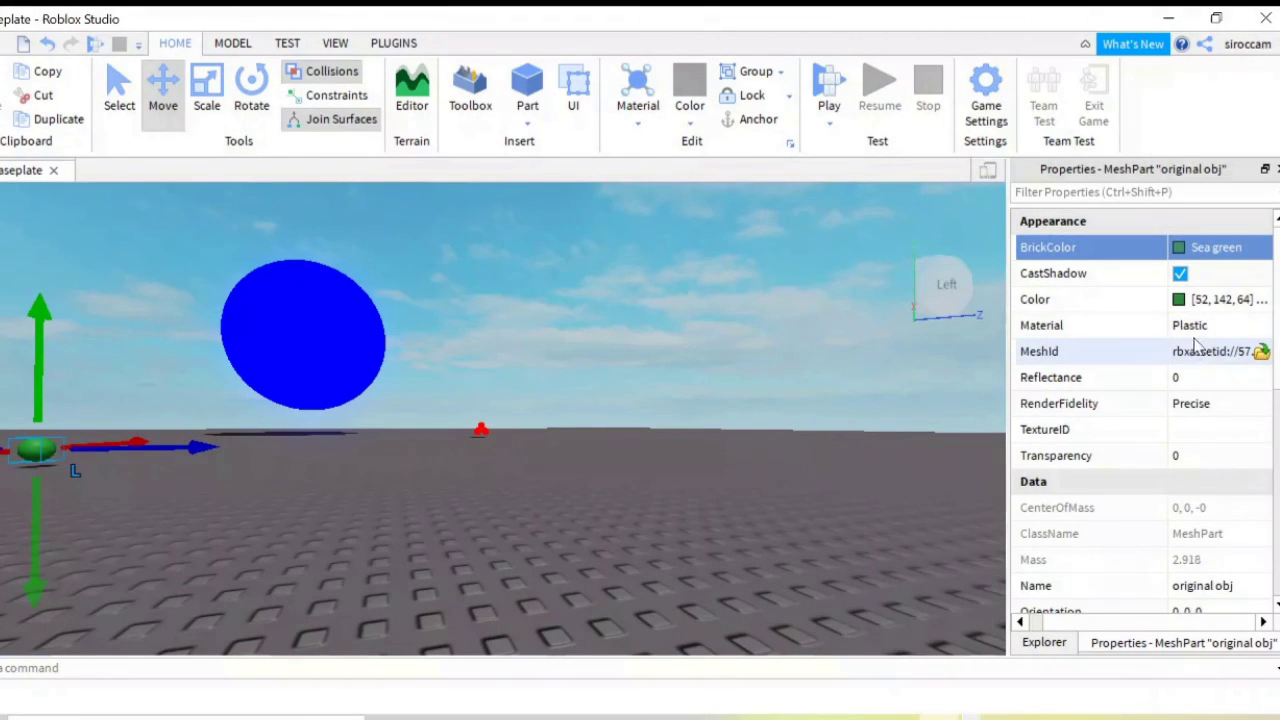
left_click(1183, 327)
left_click(1197, 327)
left_click(1190, 455)
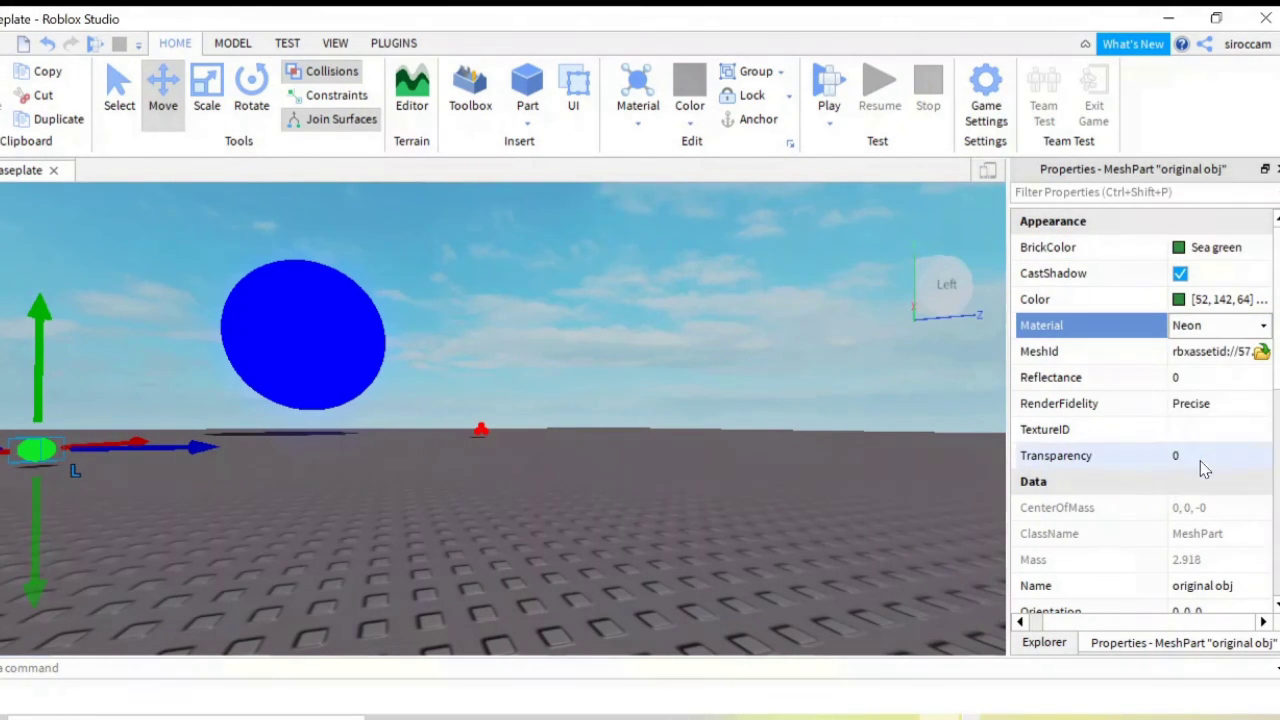
left_click(705, 304)
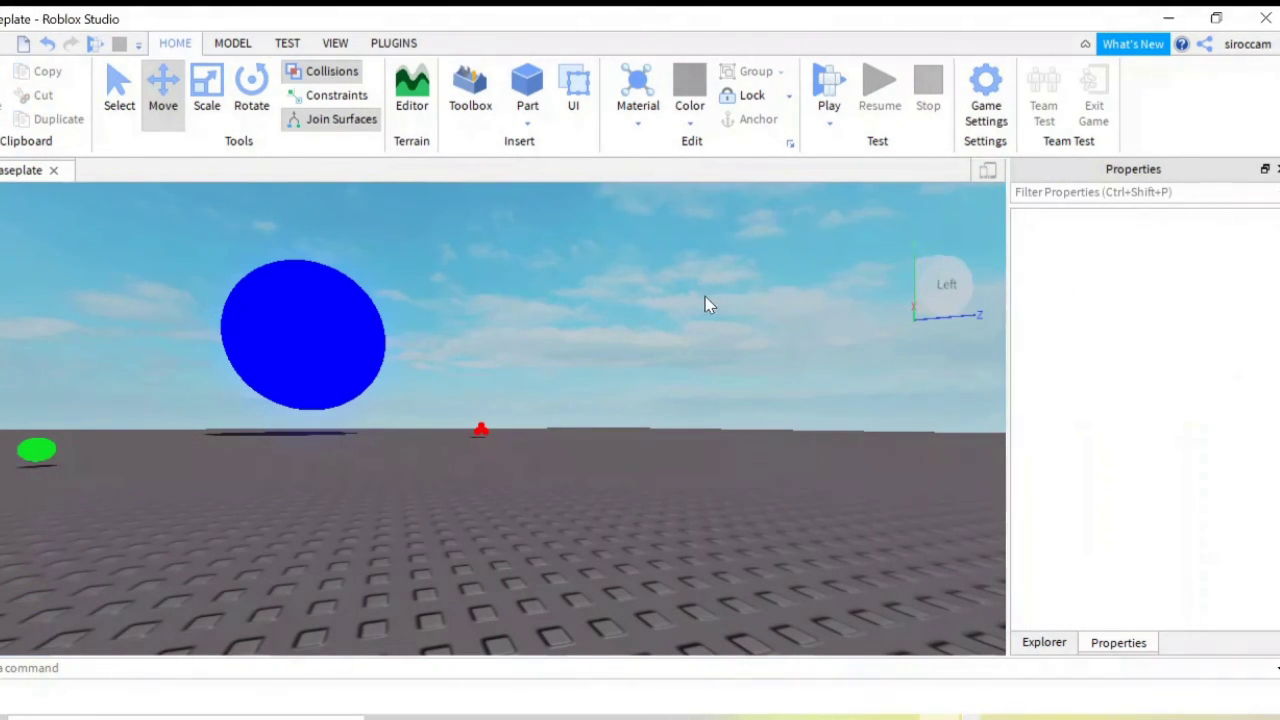
scroll(705, 304, "down", 3)
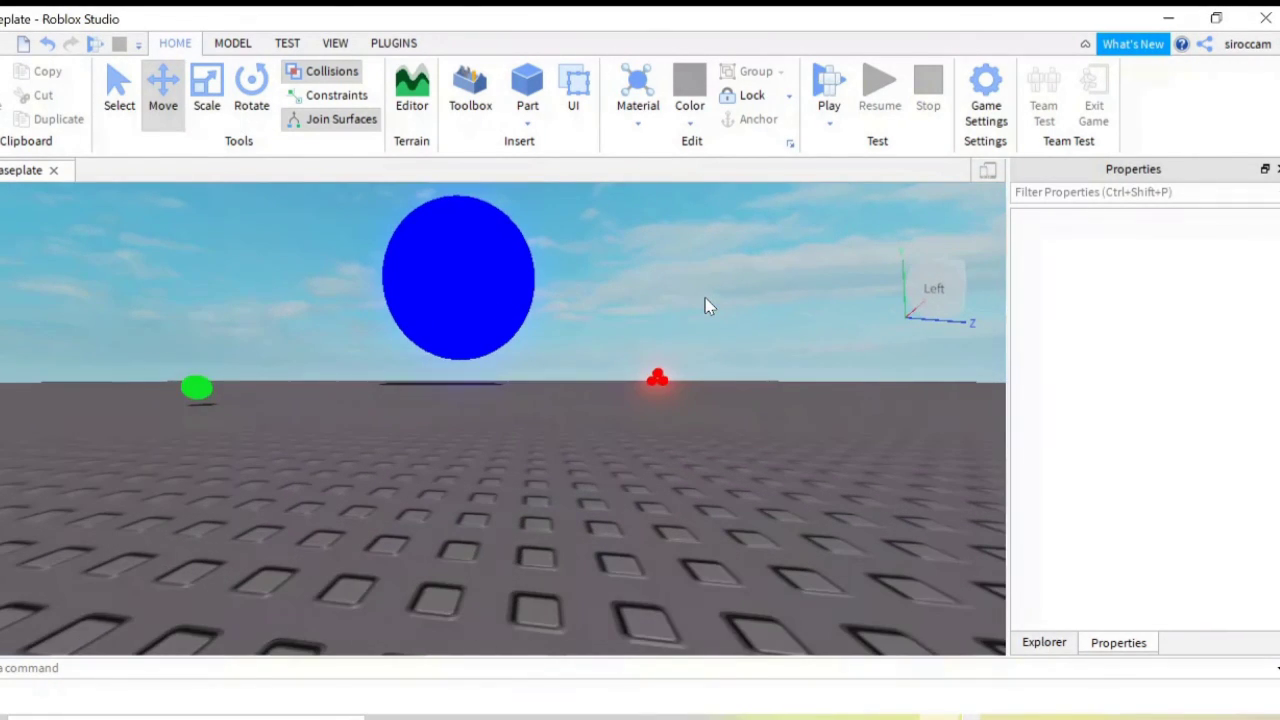